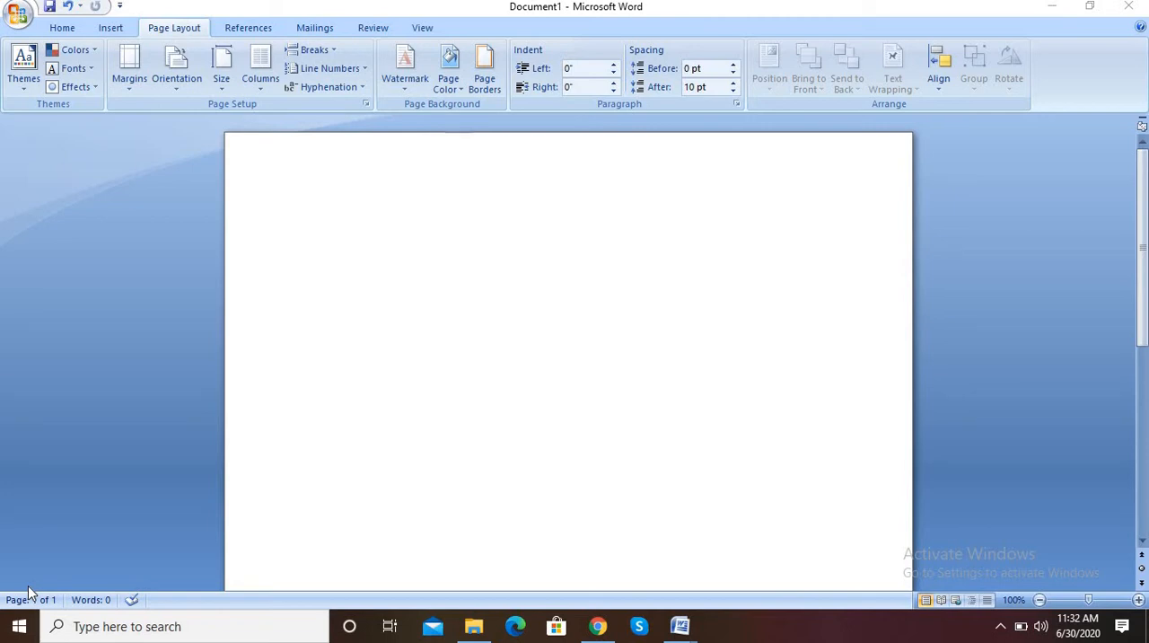
Switch to Chrome and run a Google web search for "save tiger" in place of the tiger footprint image search
click(395, 396)
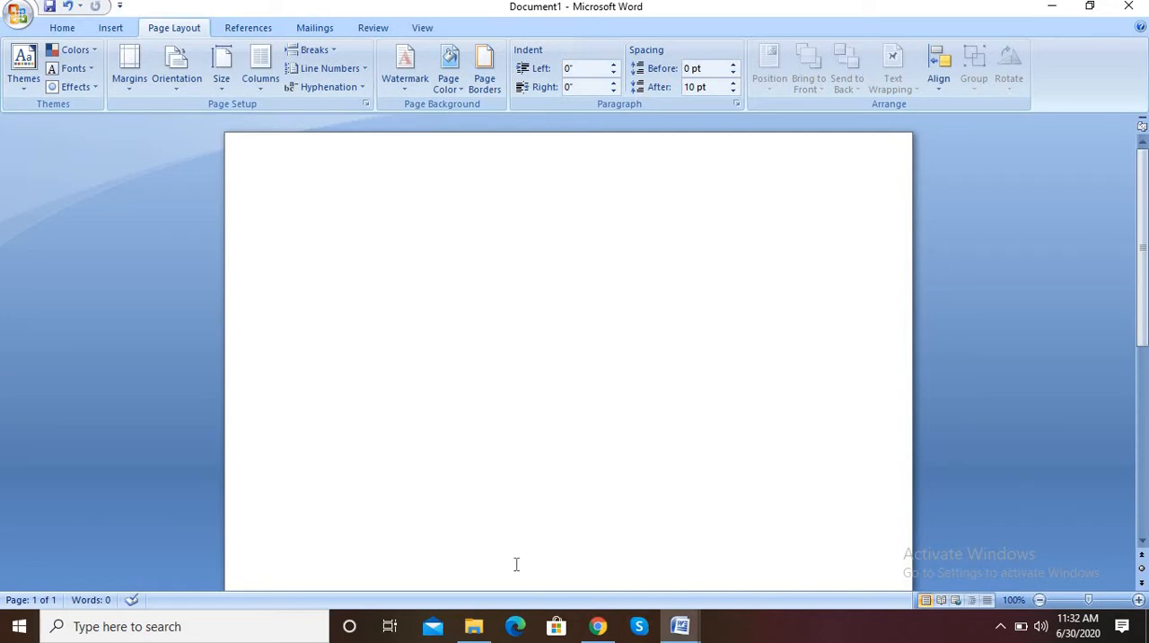
click(598, 626)
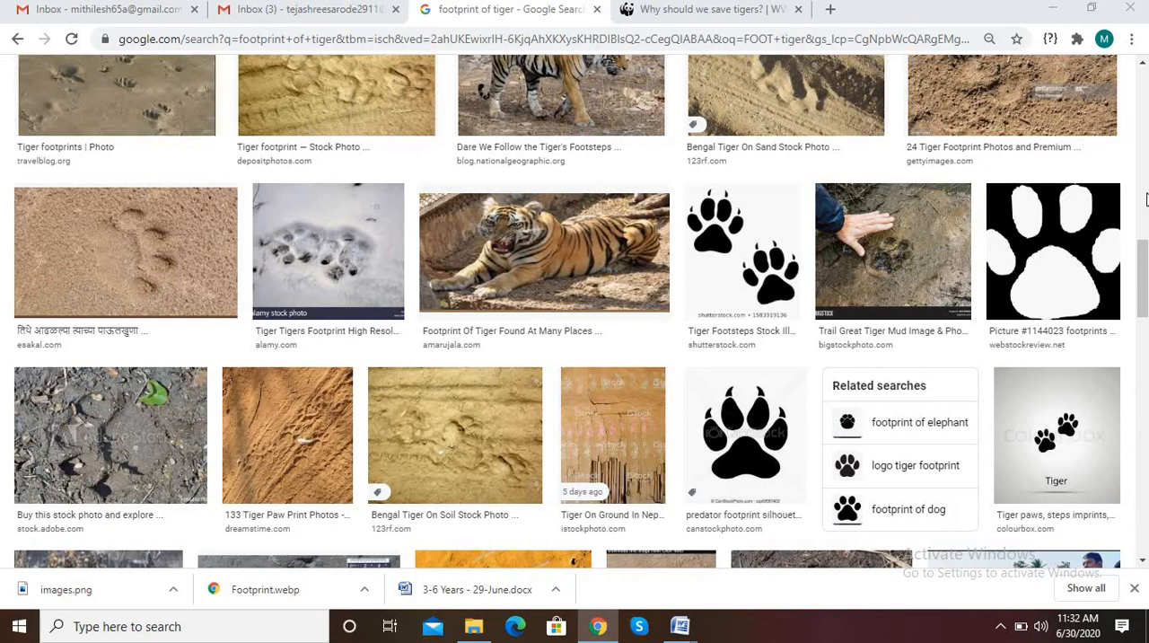
drag(1144, 279, 1144, 72)
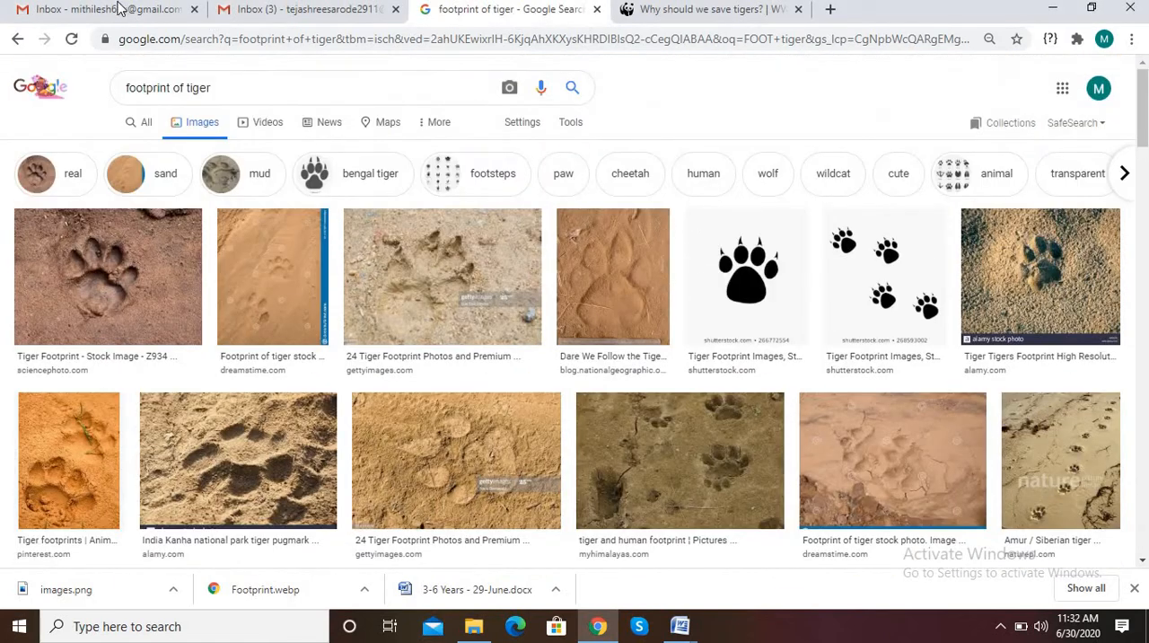
click(146, 124)
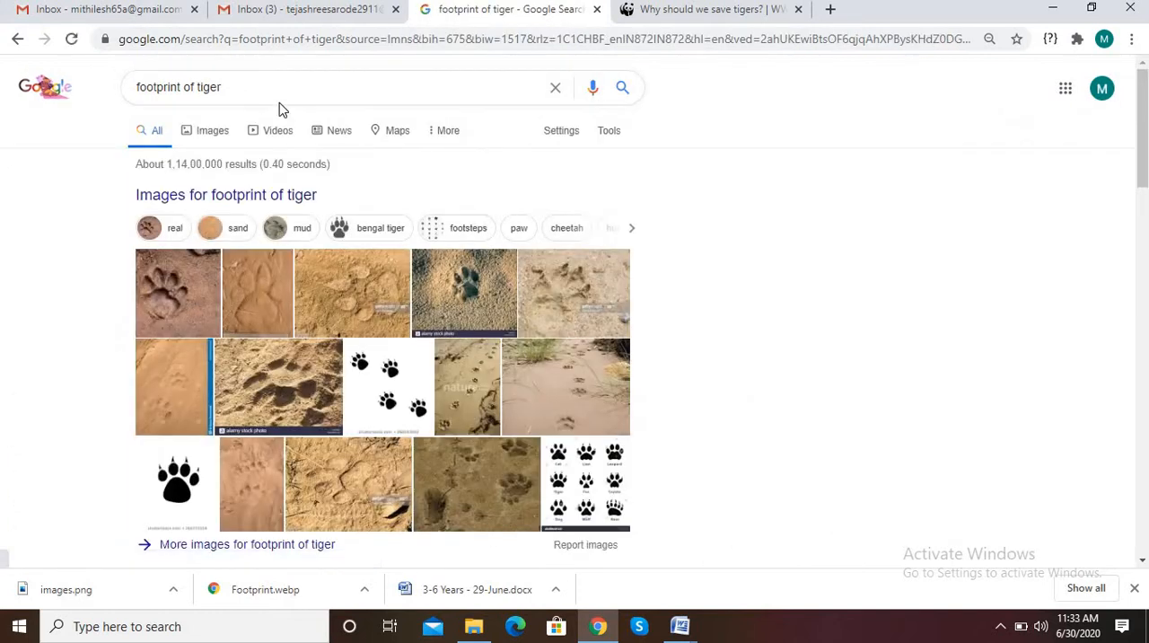
click(281, 97)
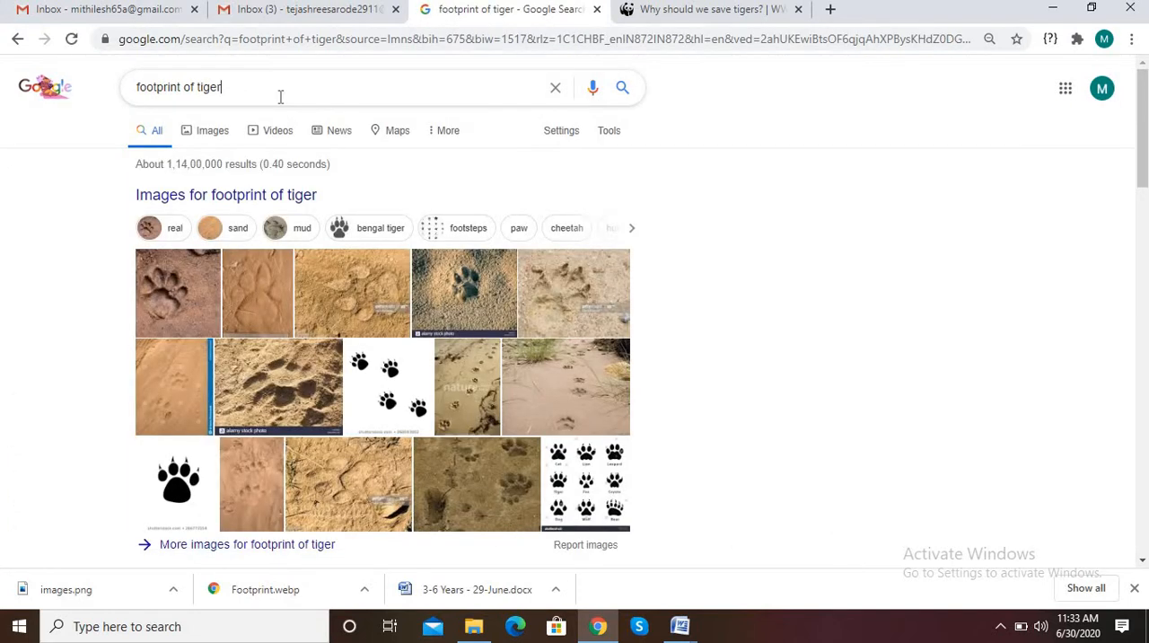
key(BackSpace)
key(BackSpace)
key(BackSpace)
key(BackSpace)
key(BackSpace)
key(BackSpace)
key(BackSpace)
key(BackSpace)
key(BackSpace)
key(BackSpace)
key(BackSpace)
key(BackSpace)
key(BackSpace)
key(BackSpace)
key(BackSpace)
key(BackSpace)
key(BackSpace)
key(BackSpace)
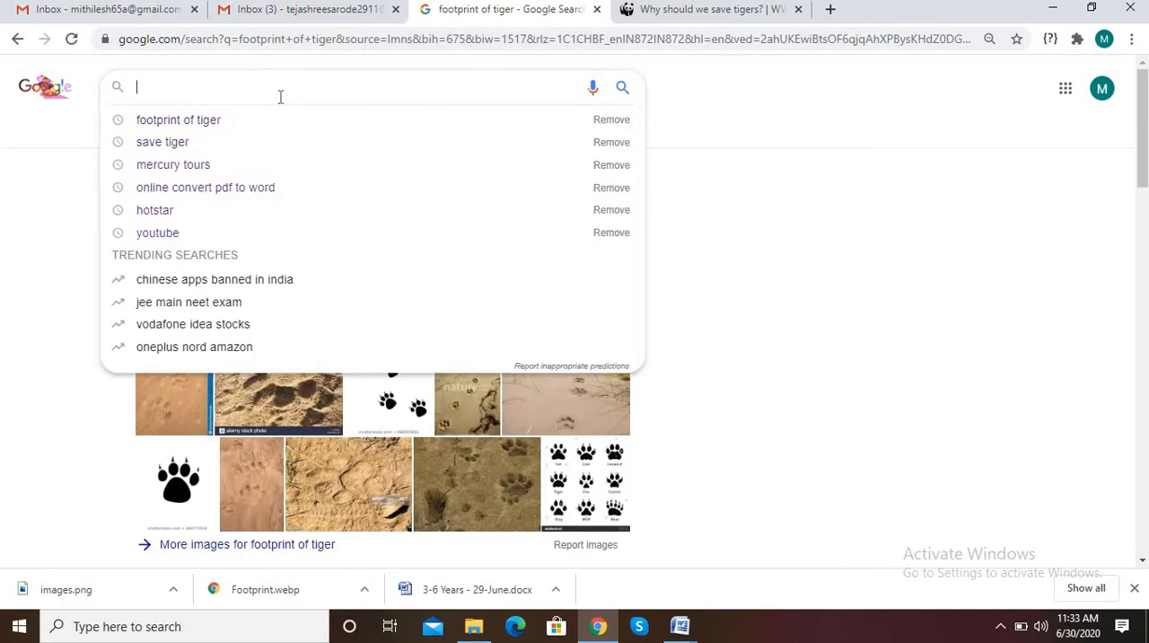
text(save)
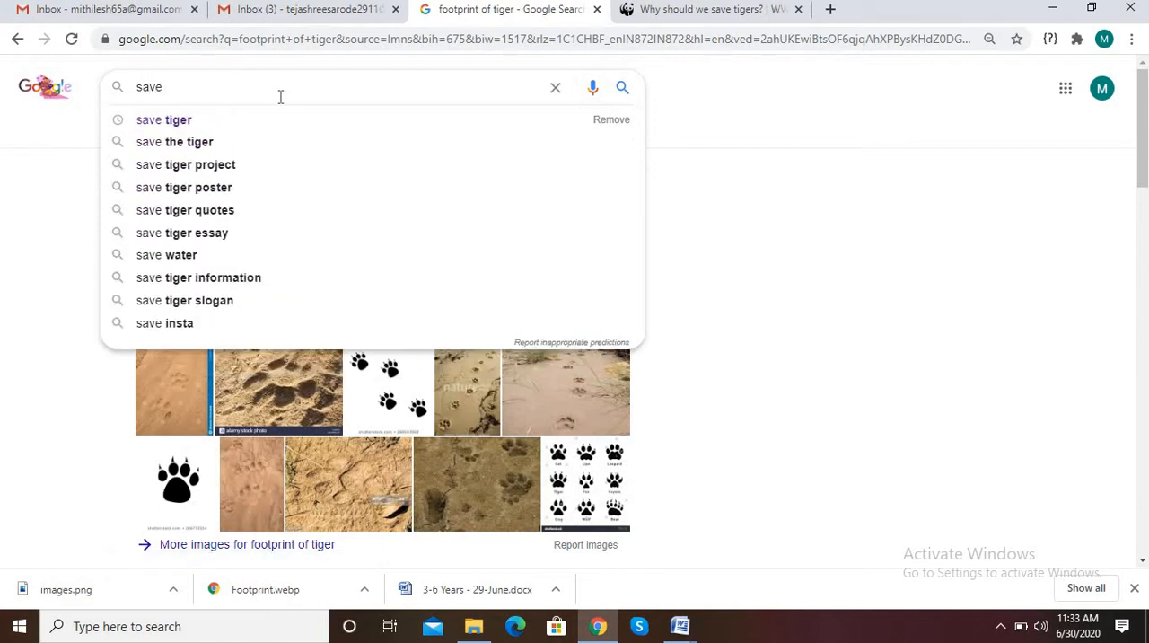
text( tiger)
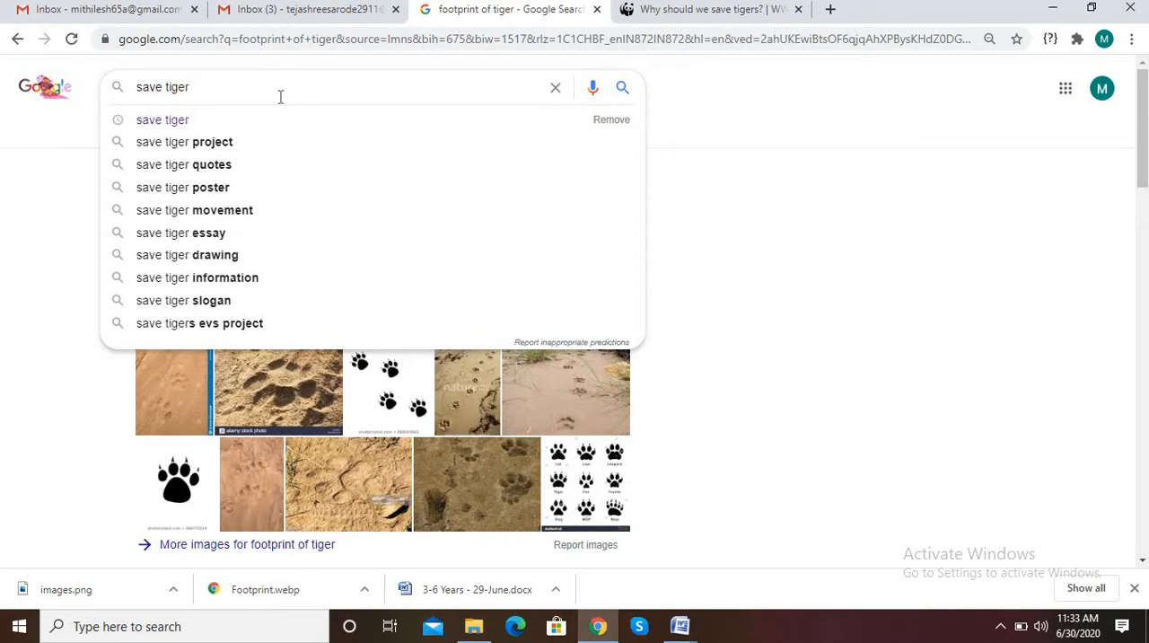
text(s)
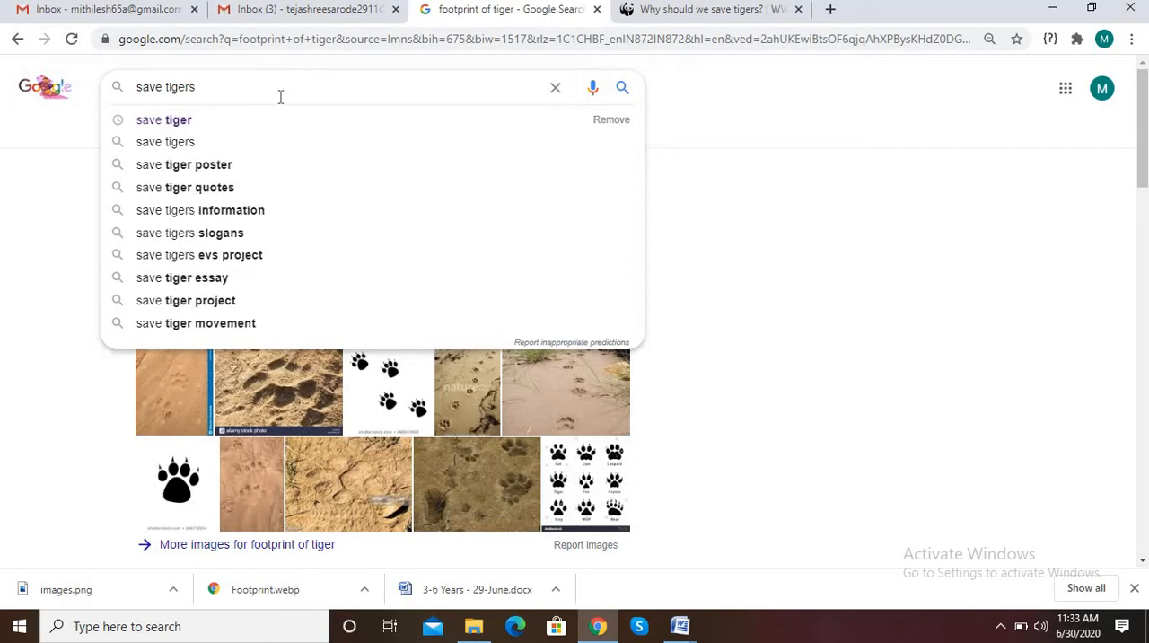
click(204, 135)
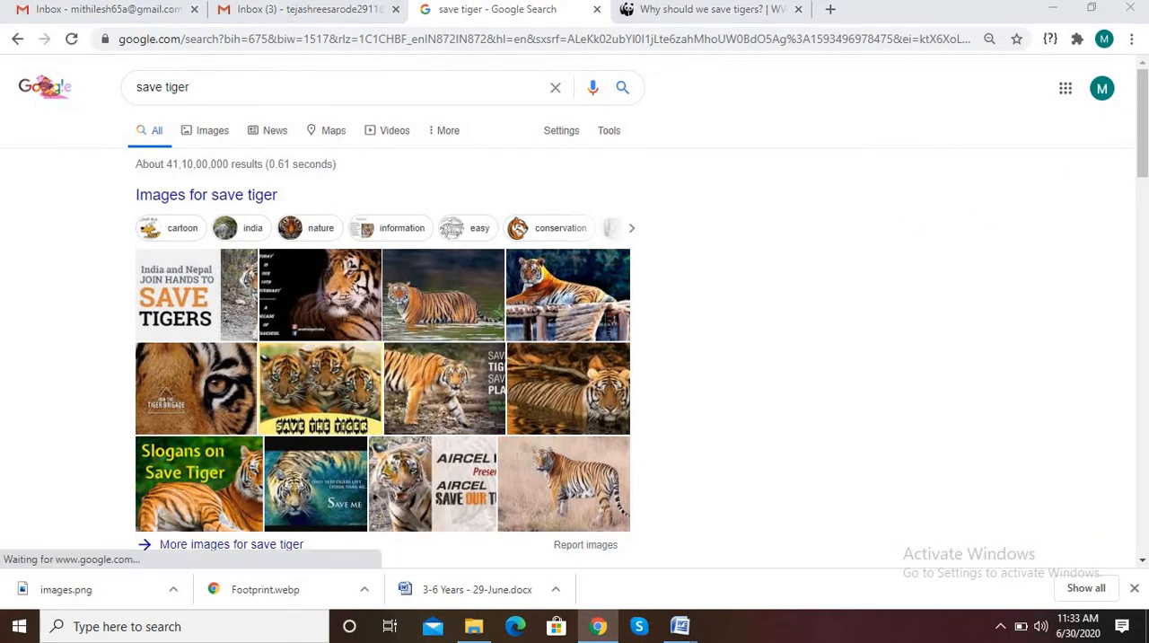
Open the WWF India article "Why should we save tigers?" from the search results
scroll(386, 359, down, 4)
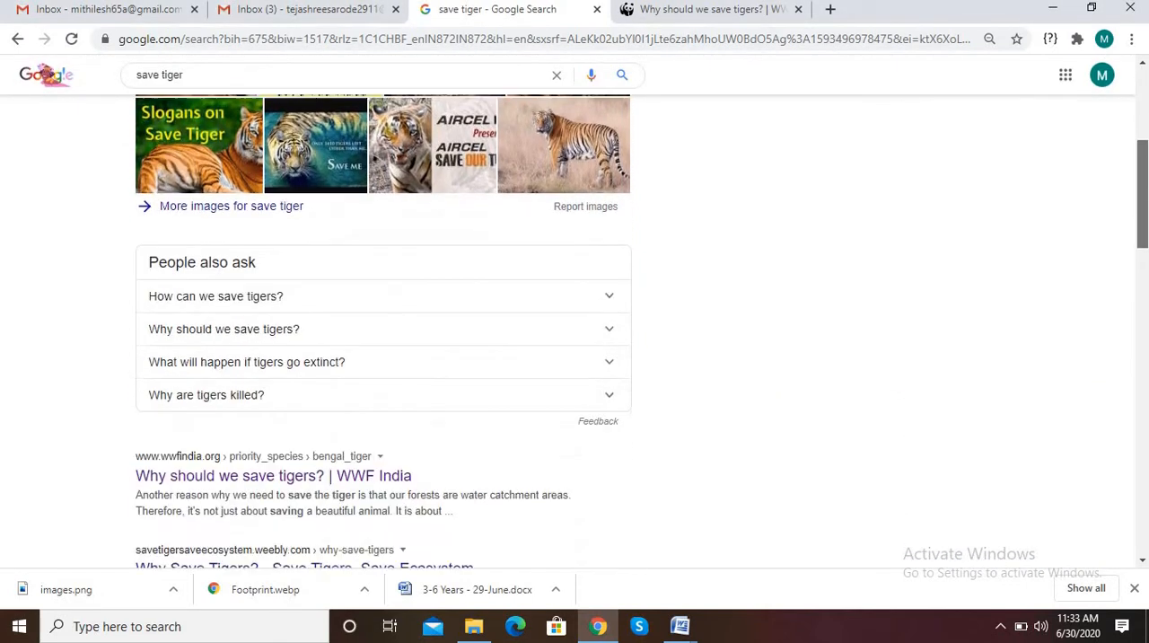
scroll(433, 210, down, 2)
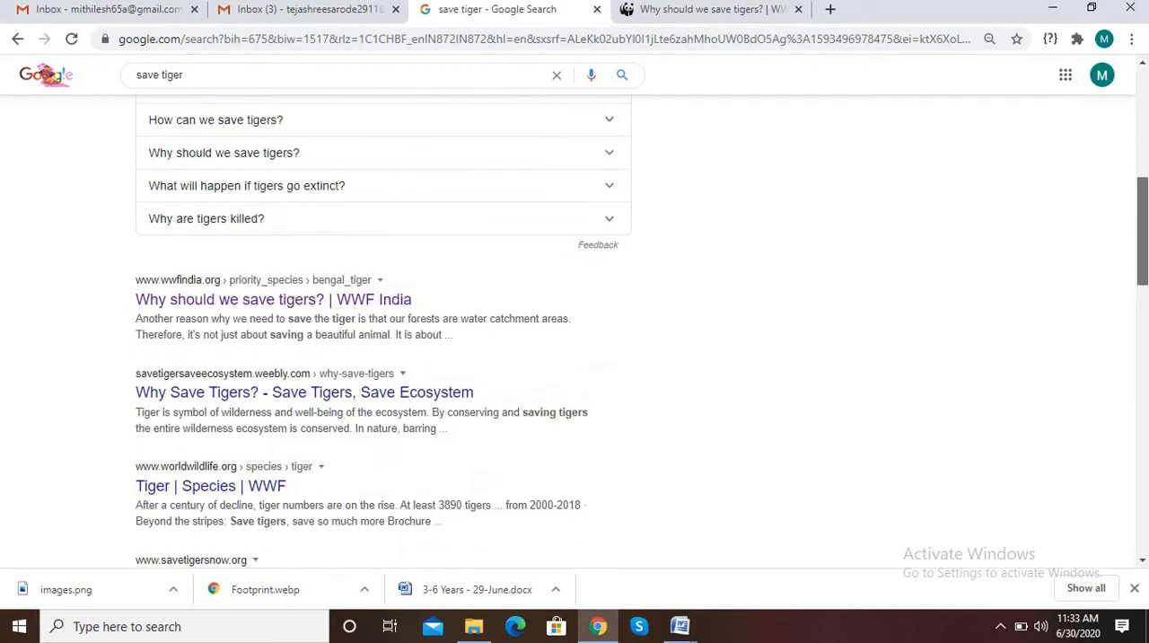
click(277, 303)
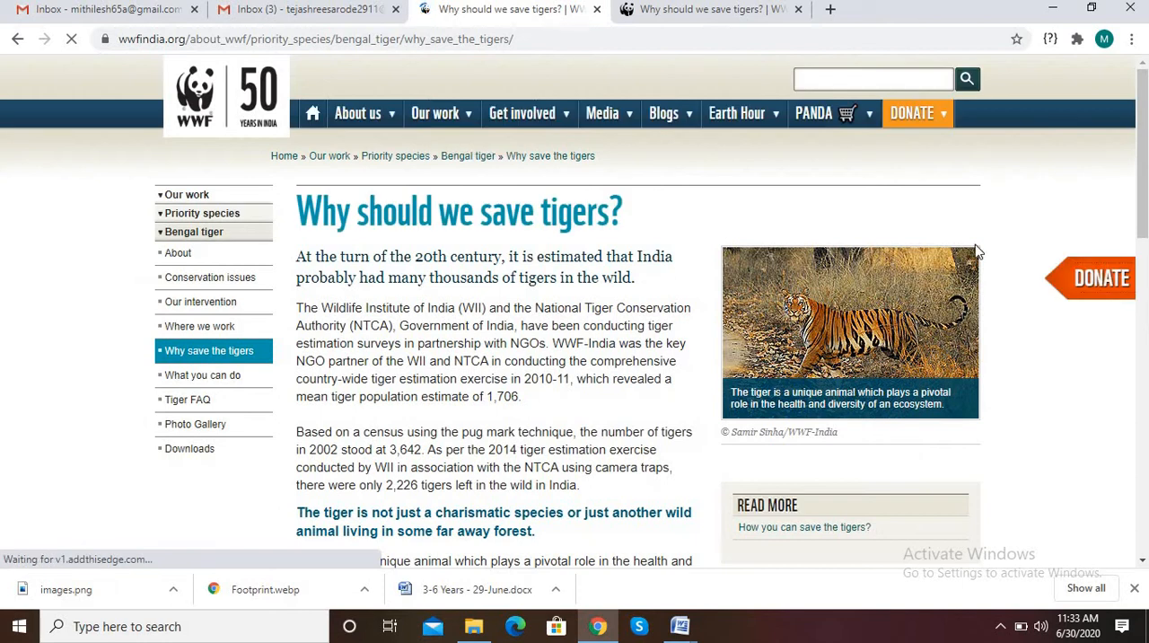
Copy the whole article from its heading to the last paragraph and paste it into the blank Document1 in Word
scroll(1144, 216, down, 1)
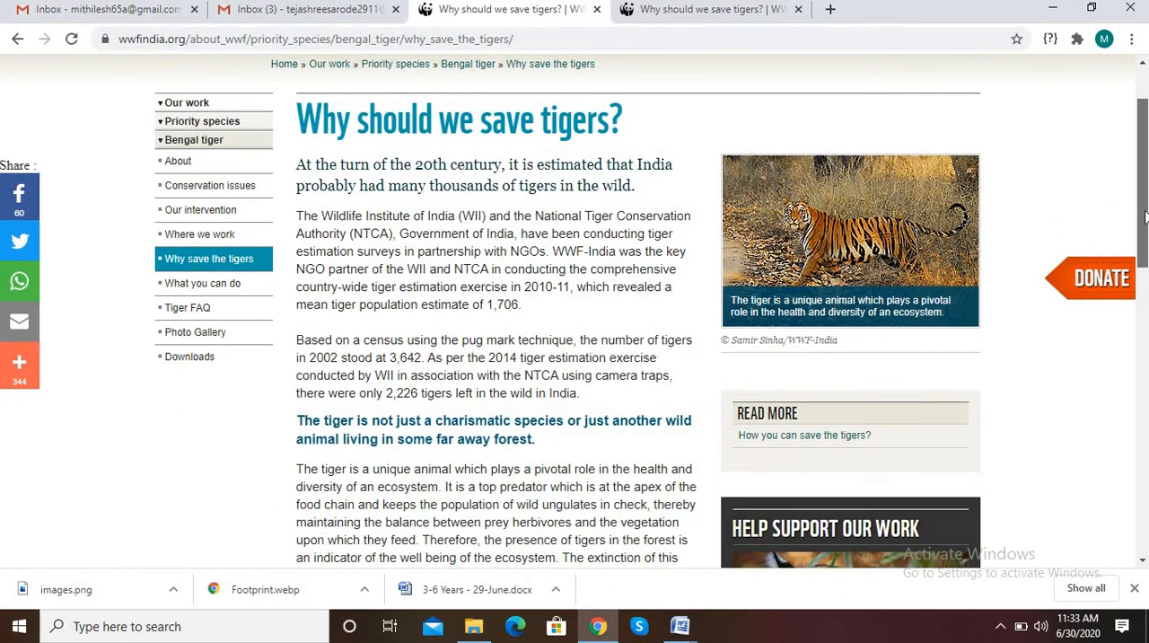
scroll(1145, 216, down, 1)
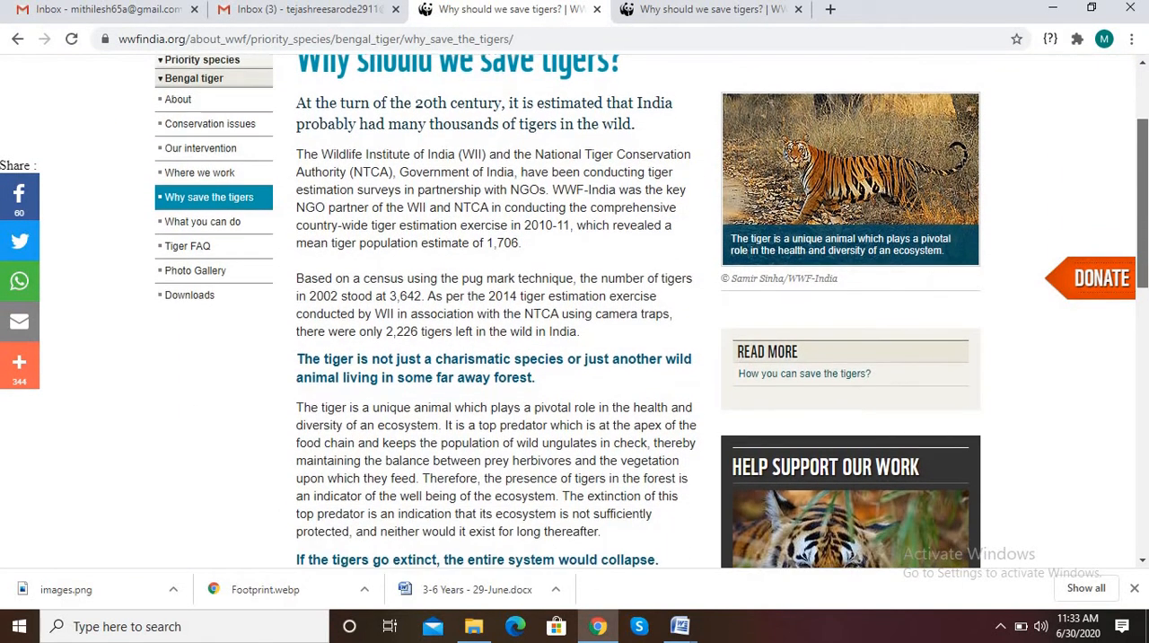
drag(1143, 184, 1145, 148)
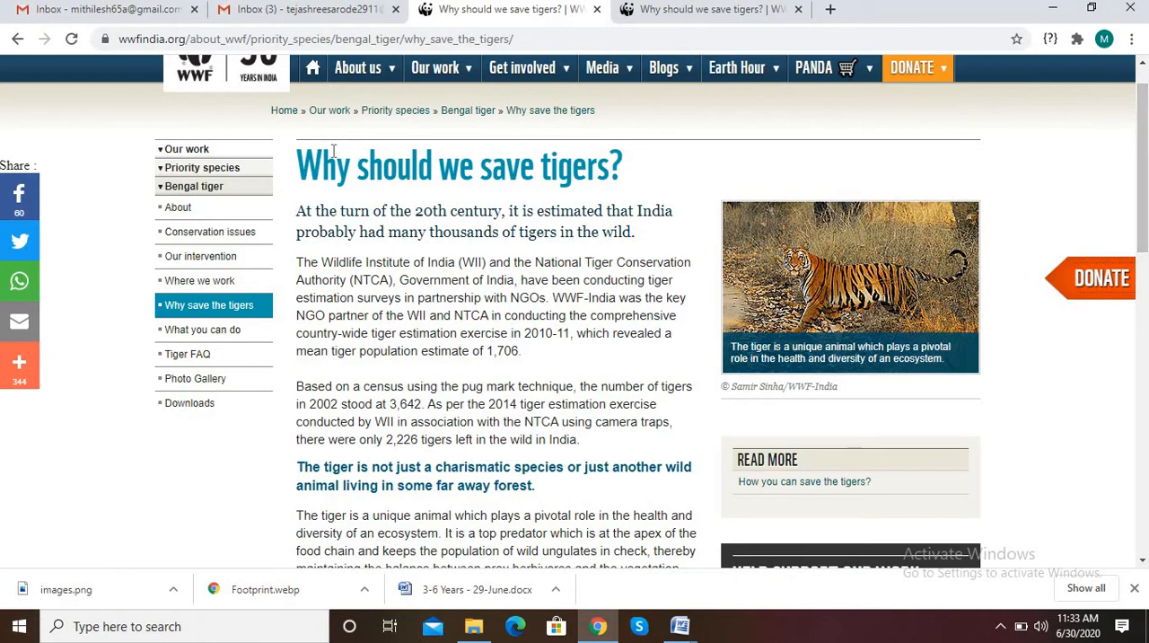
drag(301, 166, 487, 467)
drag(492, 516, 508, 155)
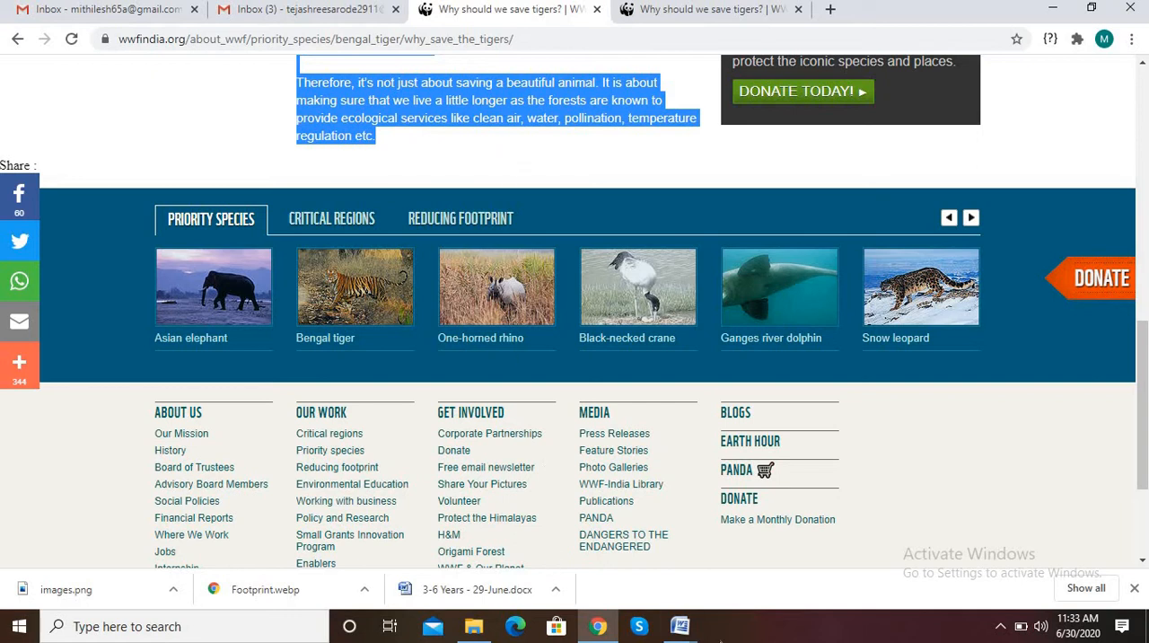
mouse_move(682, 633)
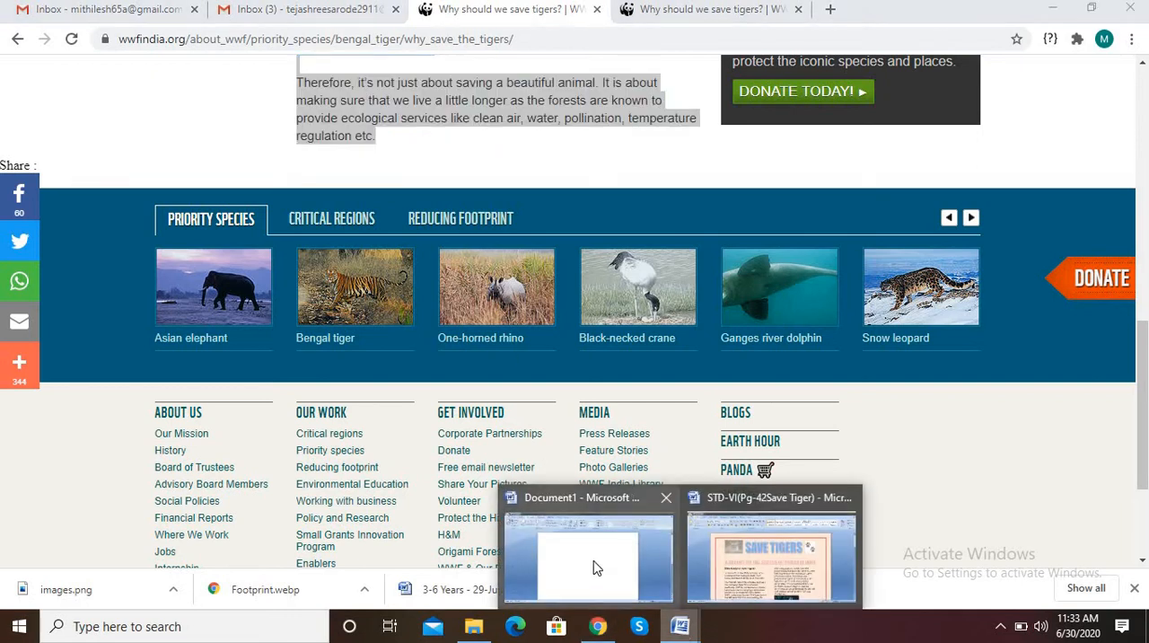
click(598, 567)
key(ctrl+v)
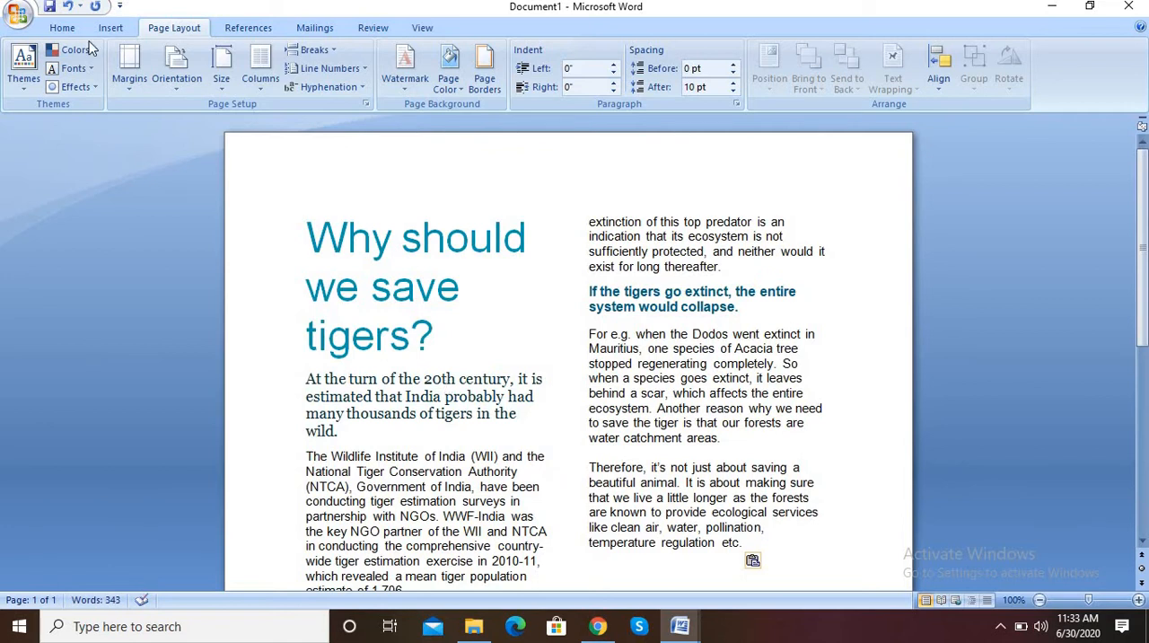
Set the document's text layout to one column
click(260, 72)
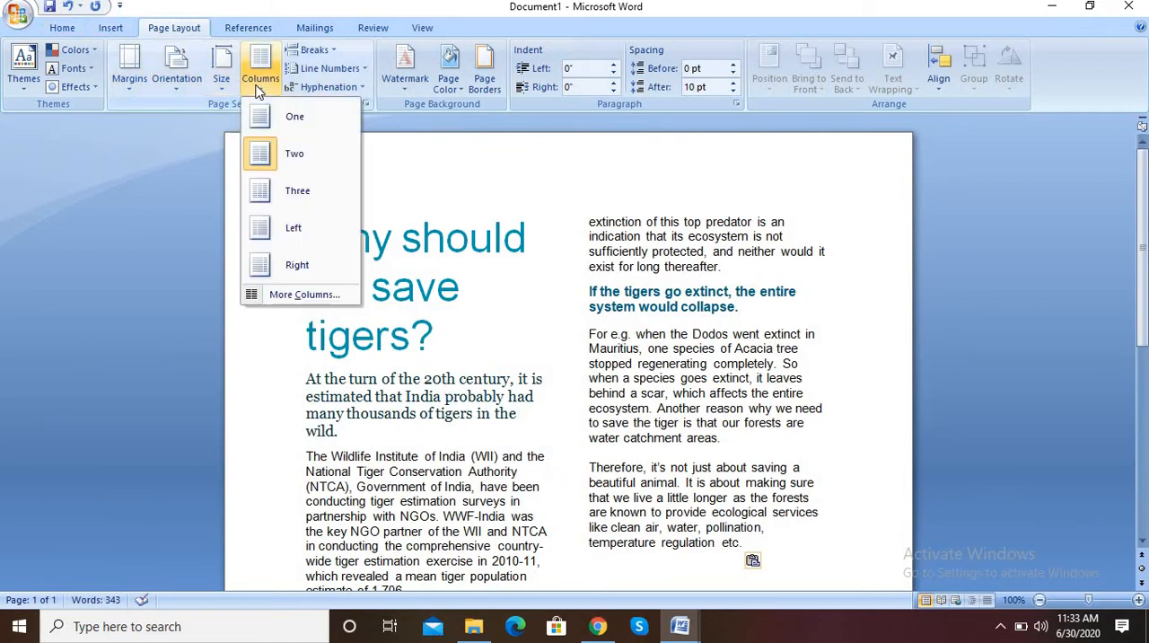
click(289, 115)
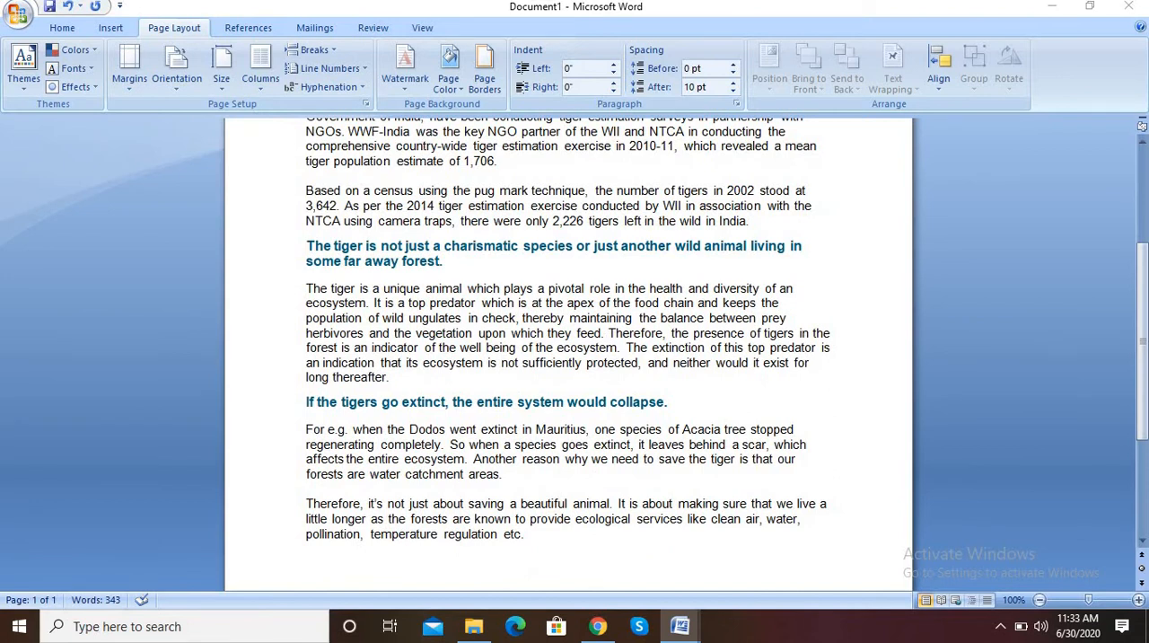
drag(1143, 270, 1143, 176)
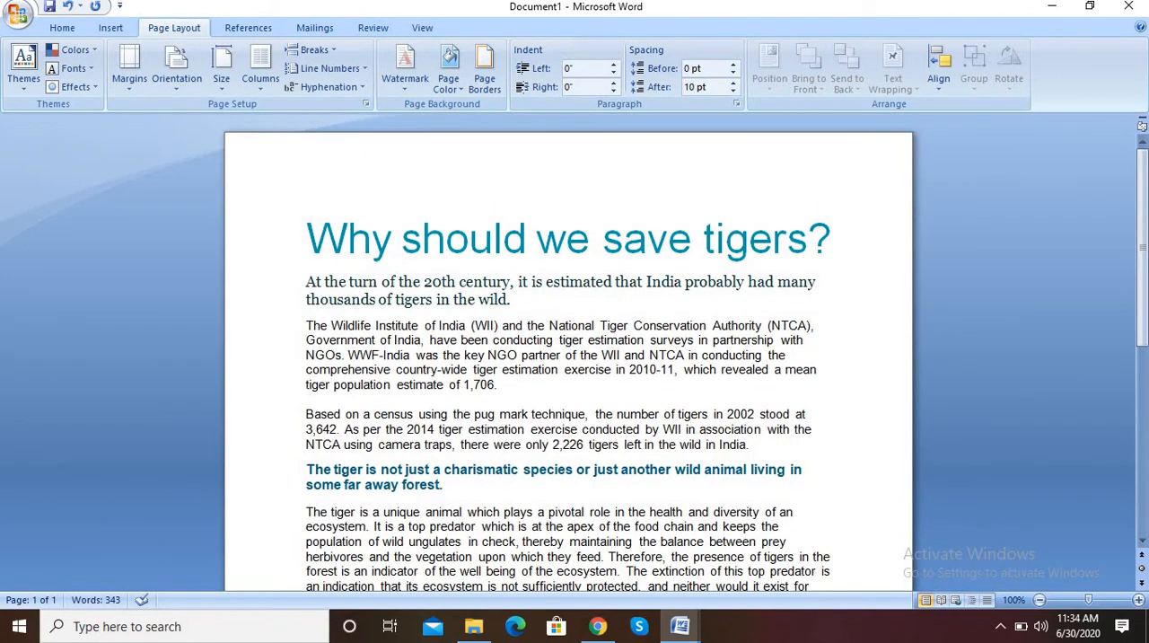
Format all of the document's text in black with font size 12
key(ctrl+a)
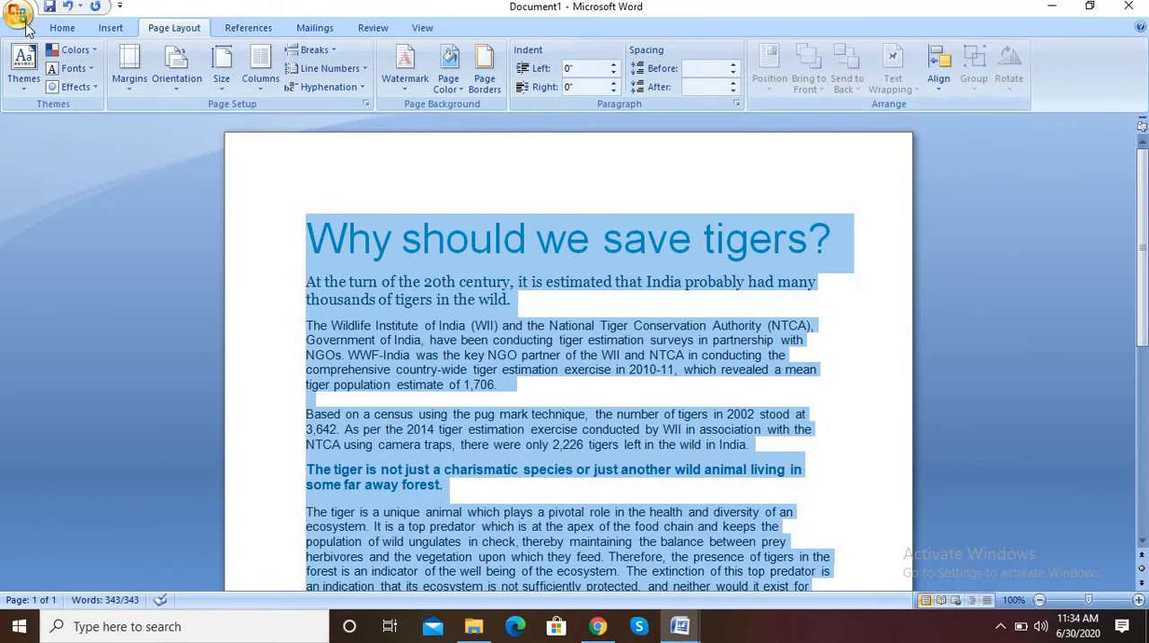
click(62, 28)
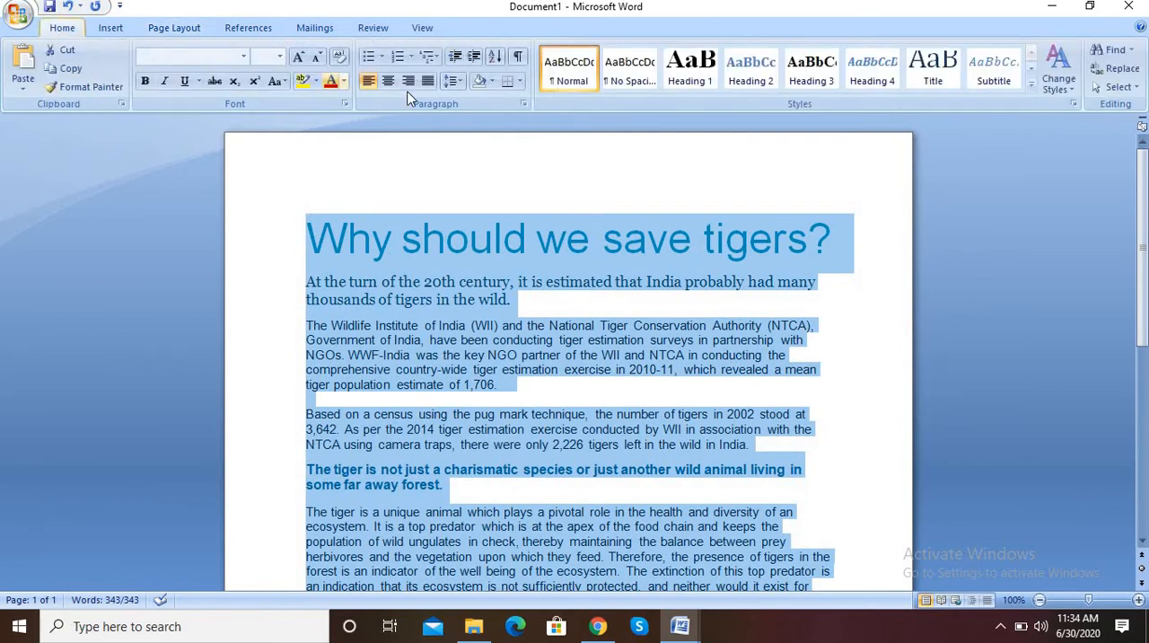
click(343, 81)
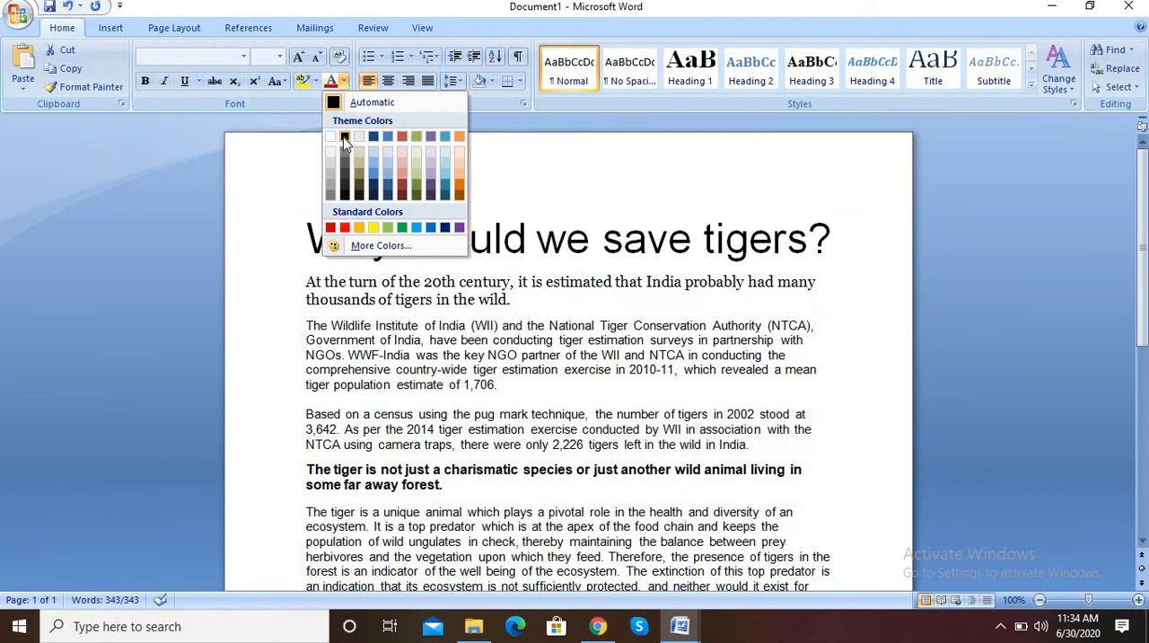
click(344, 136)
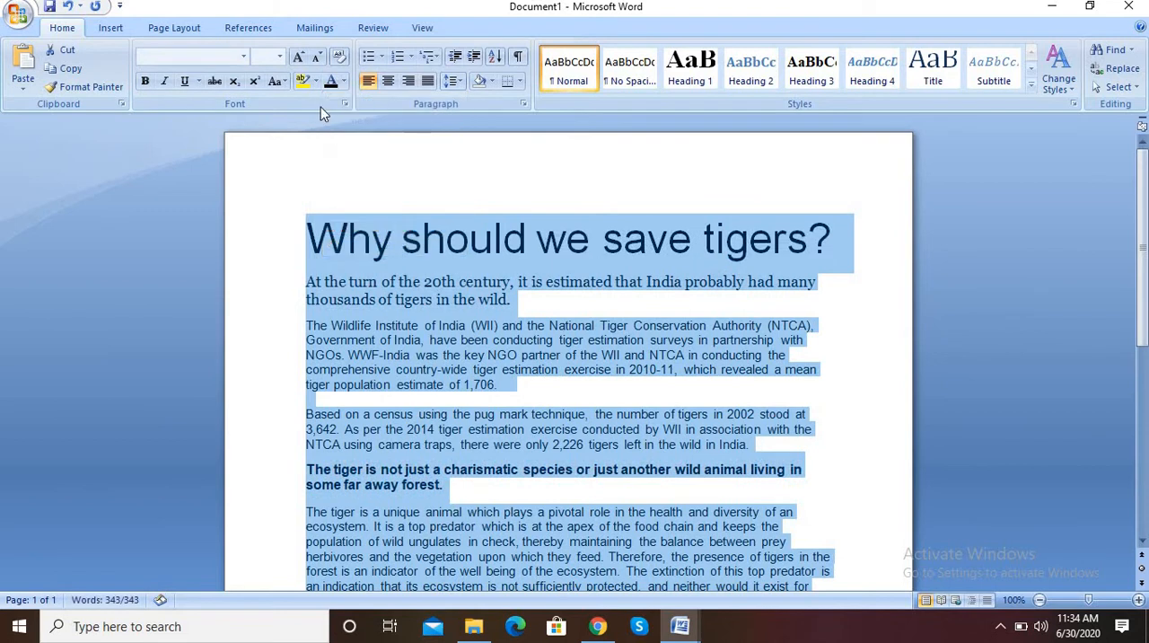
click(279, 57)
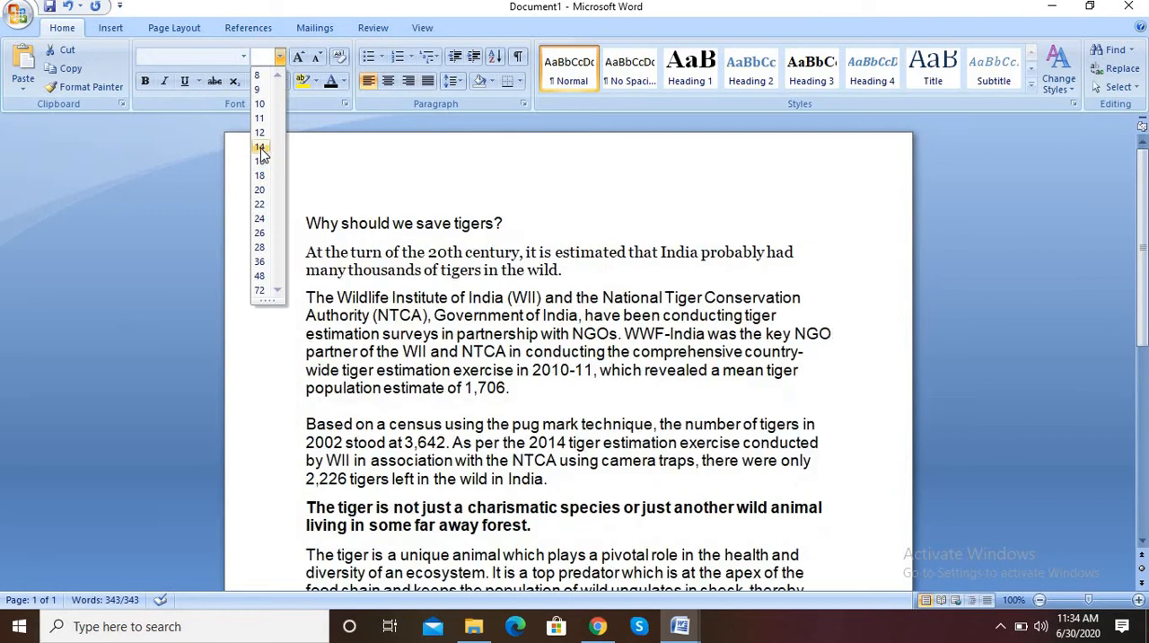
click(259, 134)
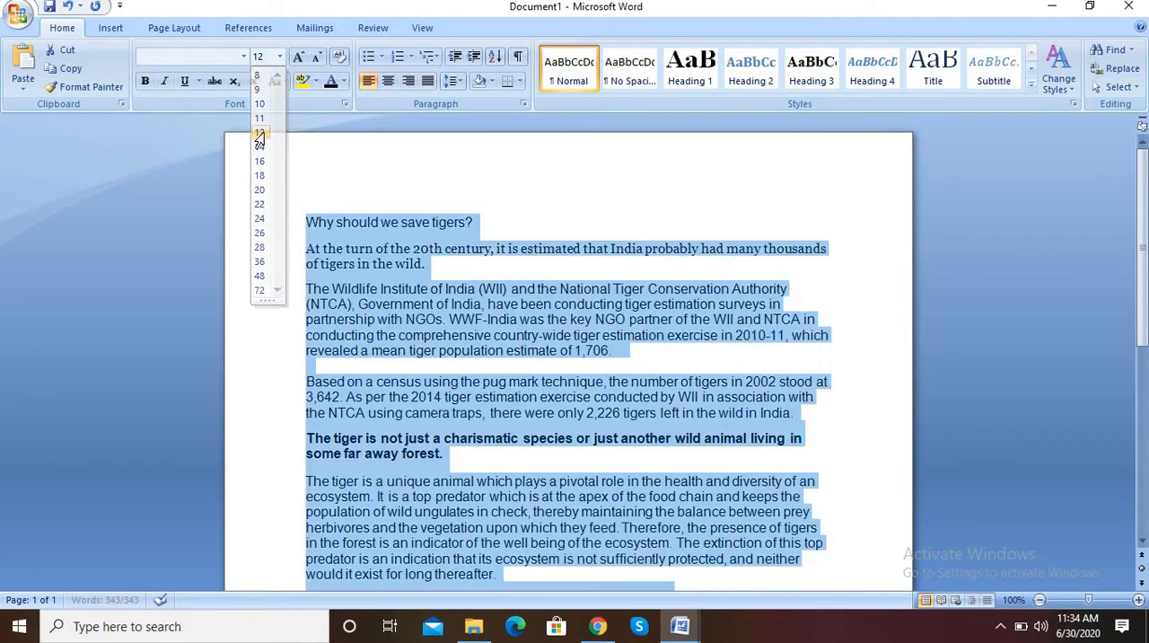
click(400, 352)
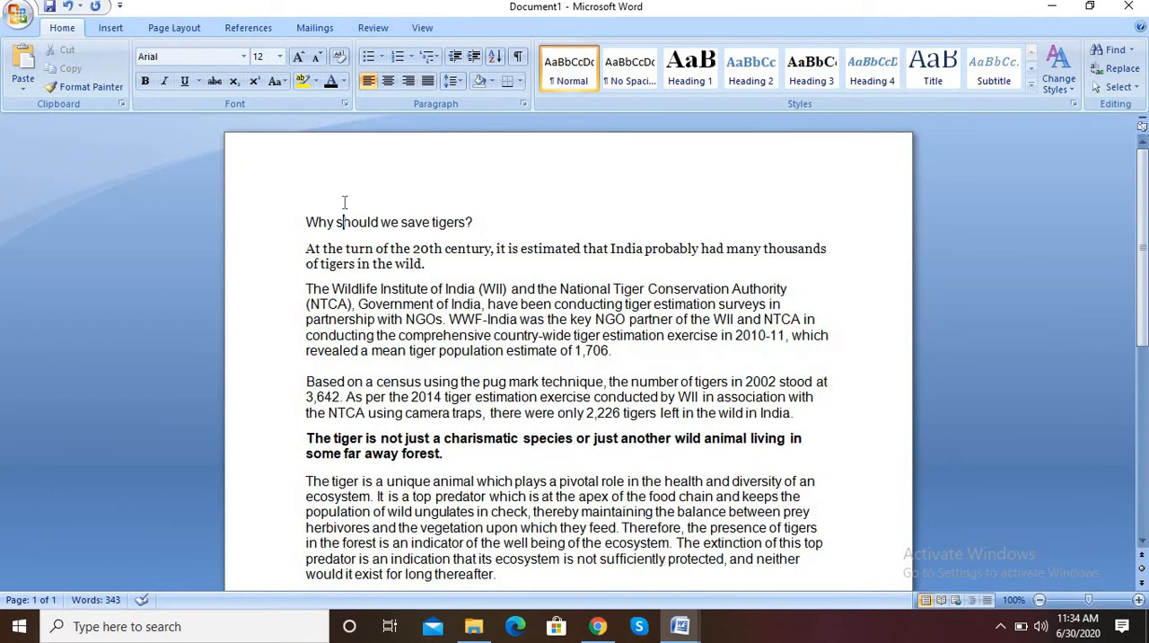
Open the page header for editing and insert a blue shadowed WordArt with the text SAVE TIGERS
double_click(344, 202)
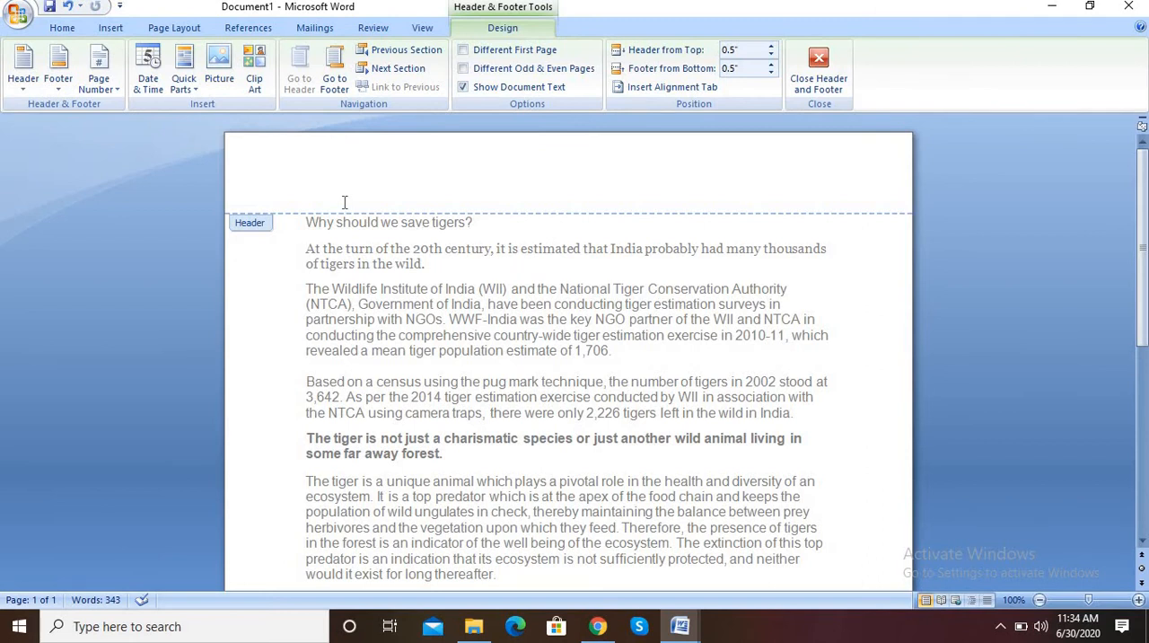
double_click(378, 254)
double_click(409, 183)
click(110, 28)
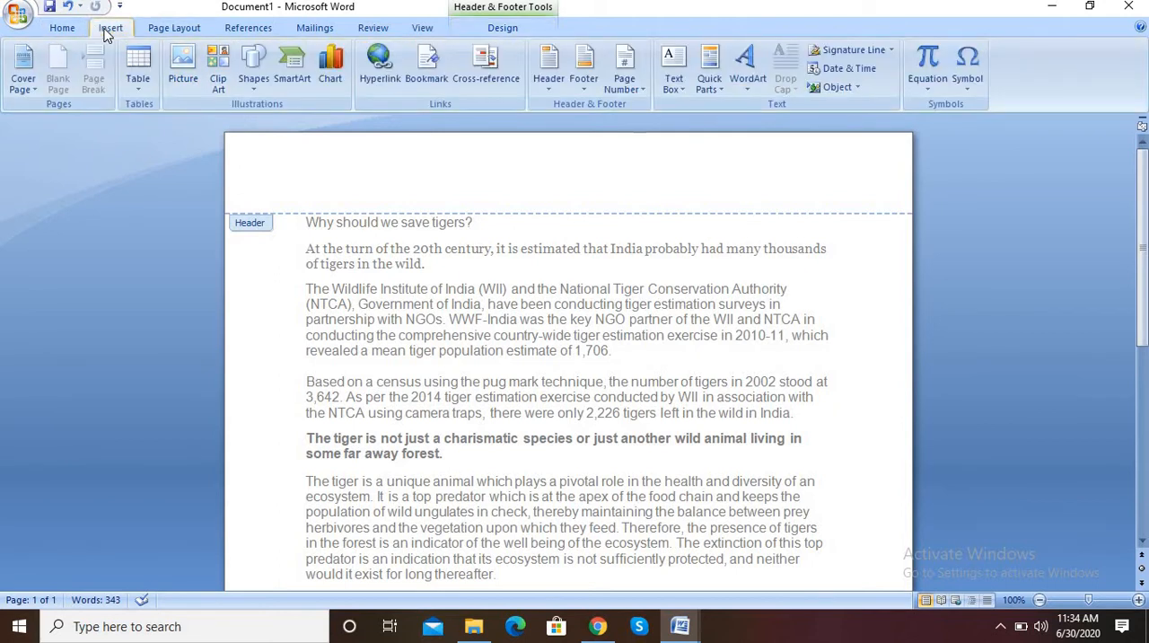
click(748, 72)
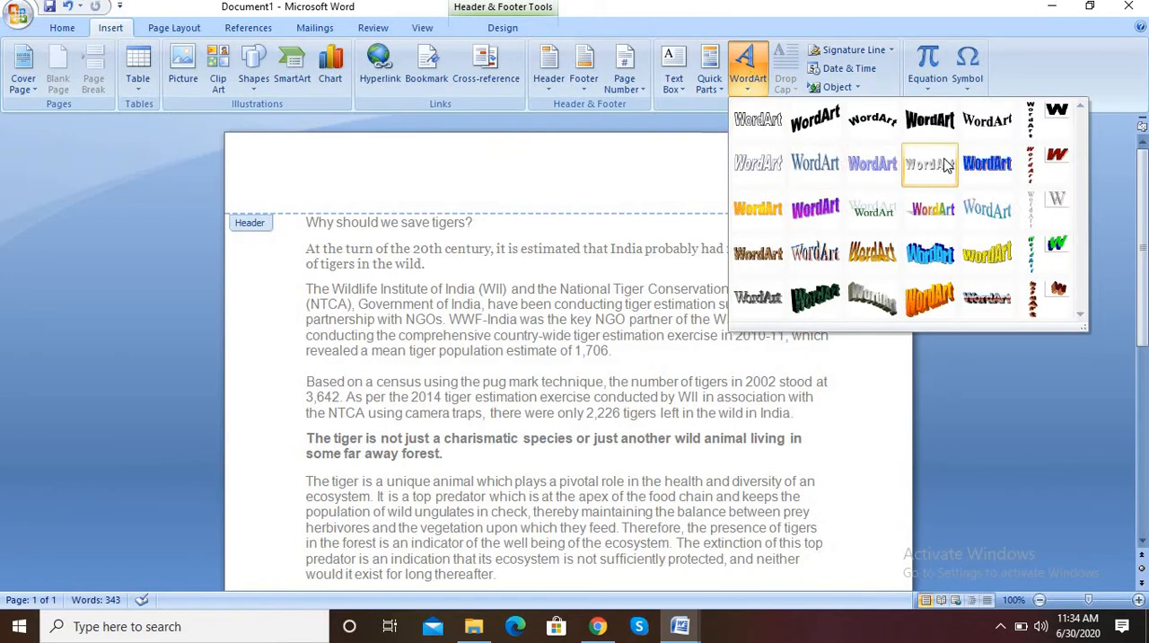
click(794, 150)
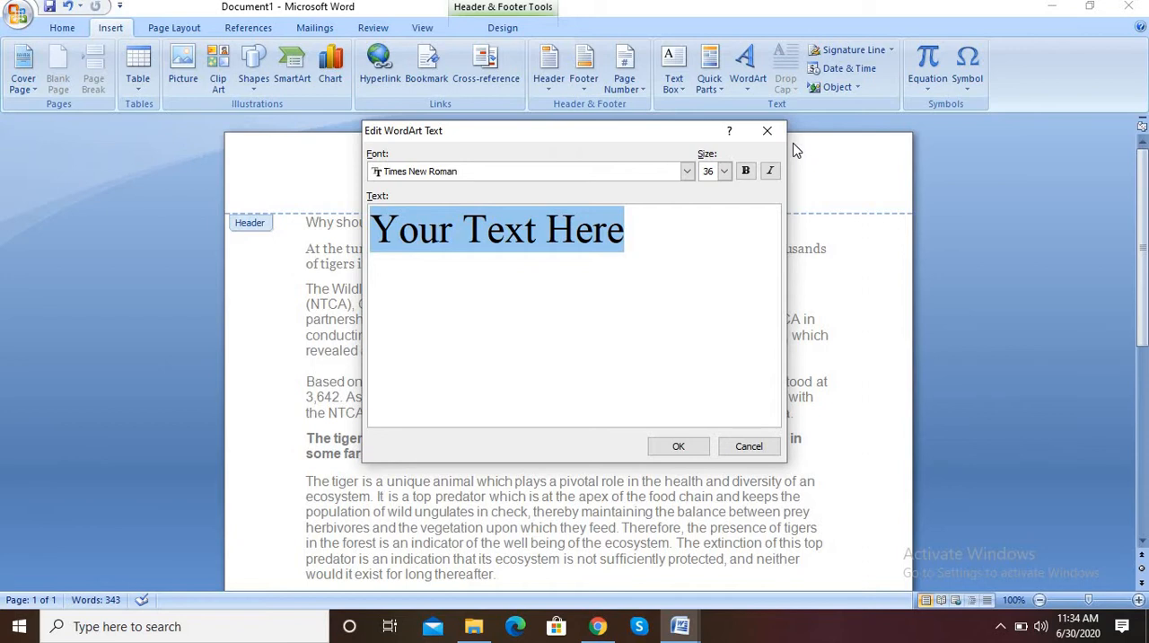
text(SAVE )
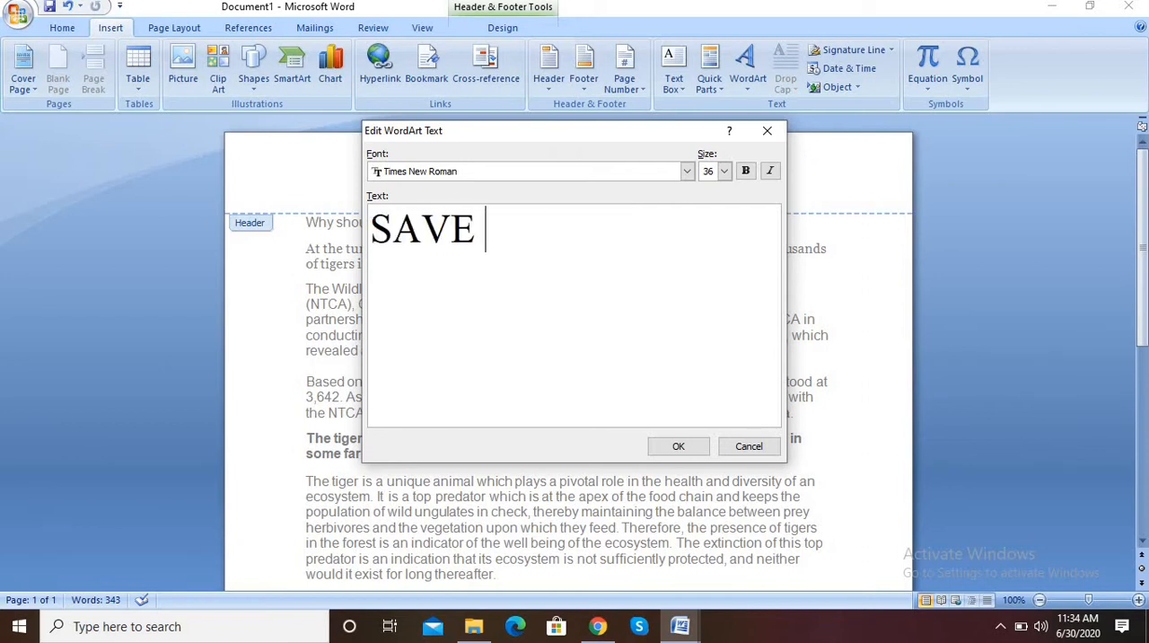
text(TIGER)
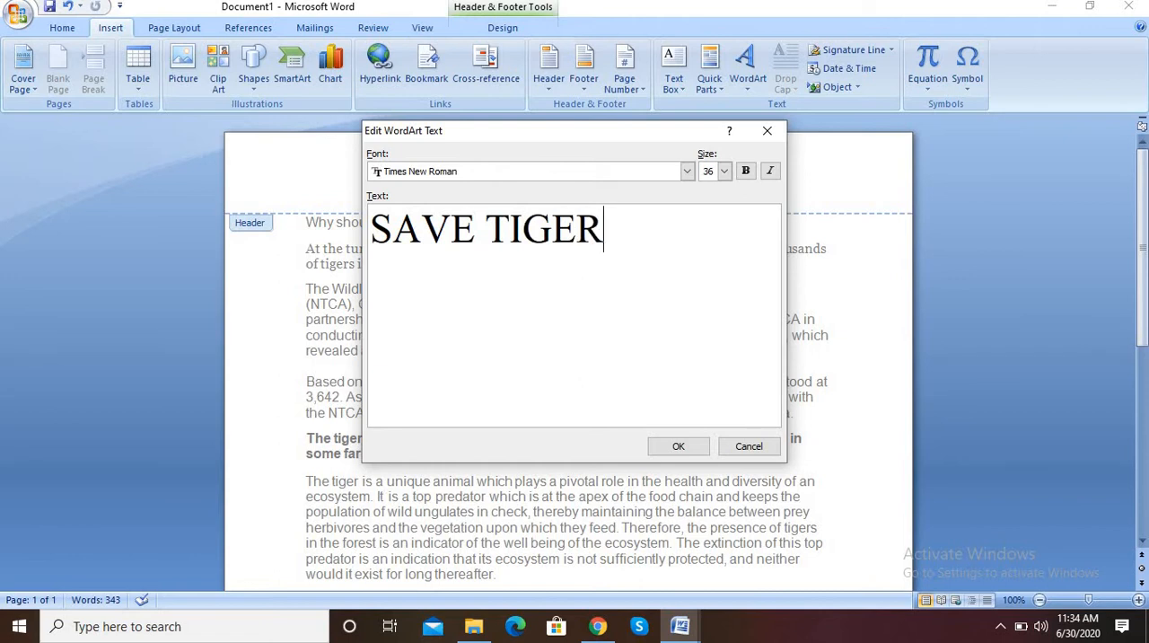
text(S)
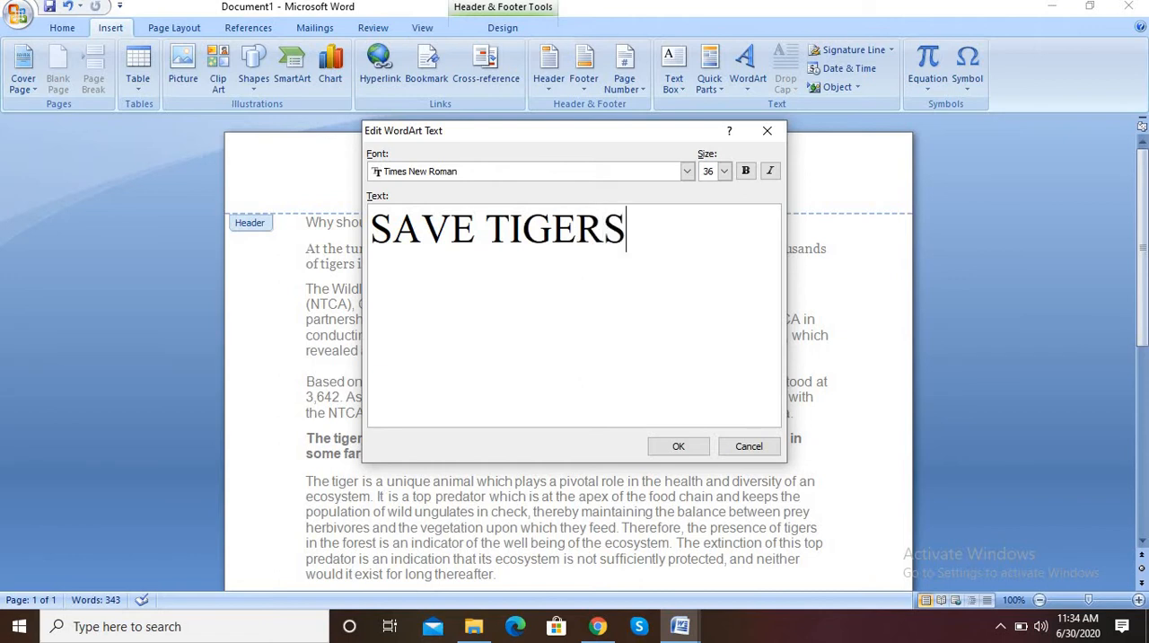
Set the WordArt text to Verdana at size 40 and place it in the header
click(724, 172)
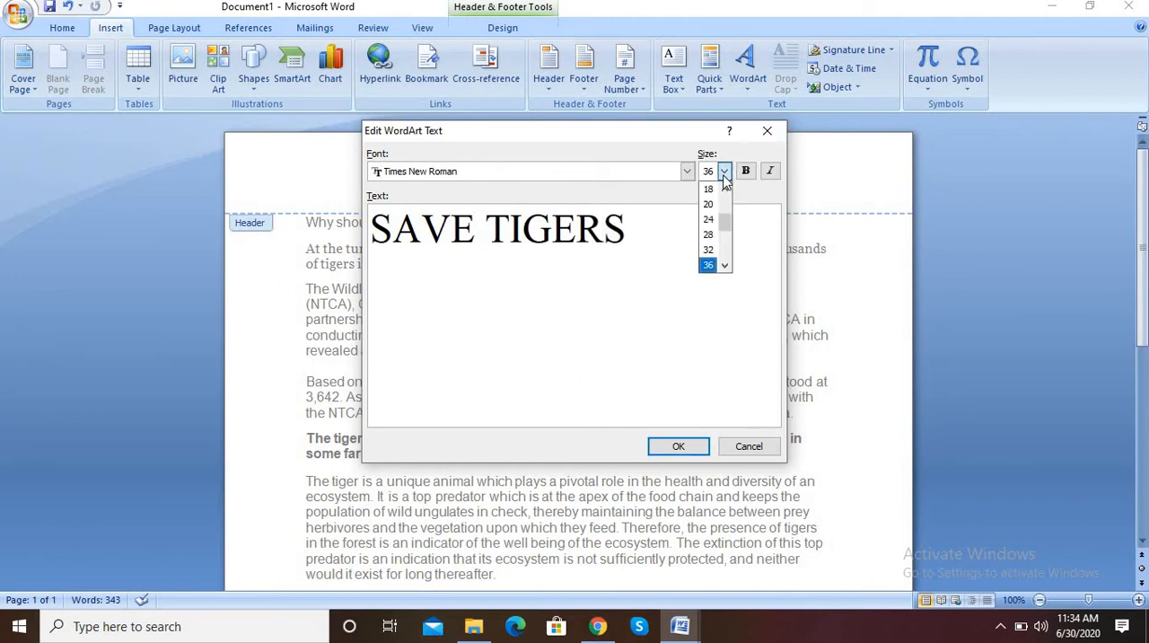
click(725, 266)
click(724, 266)
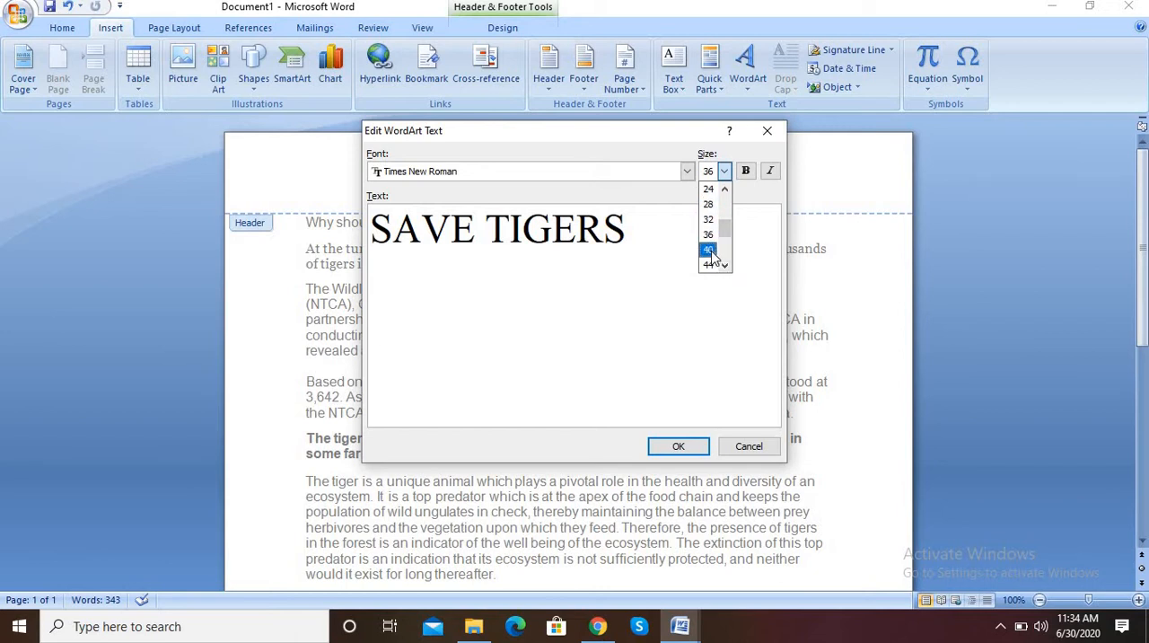
click(709, 251)
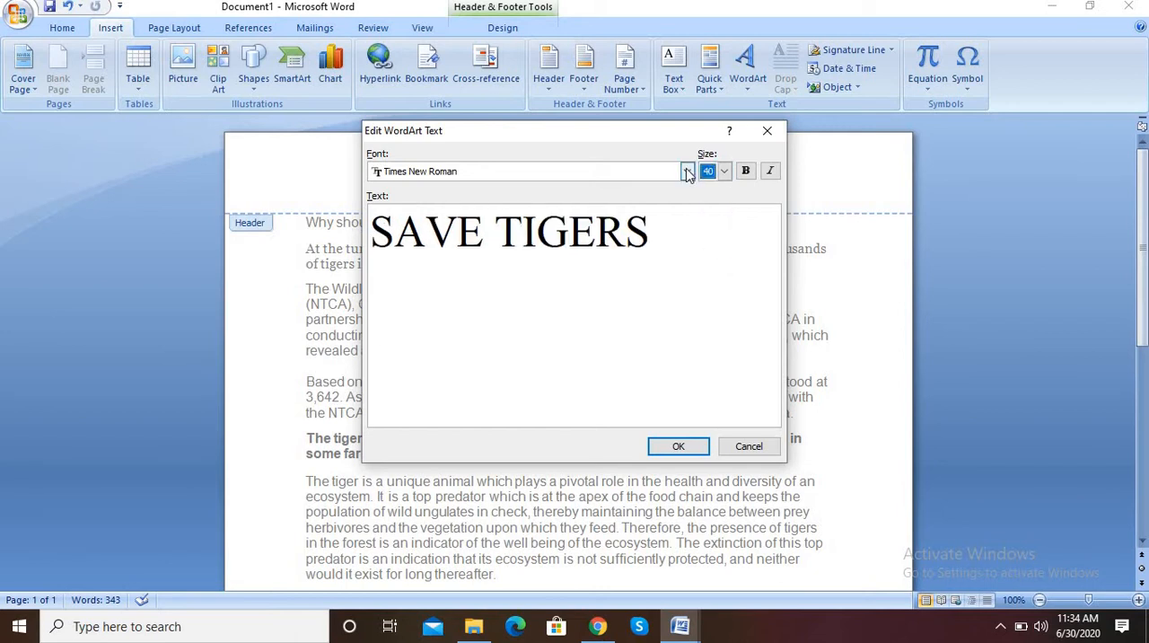
click(687, 171)
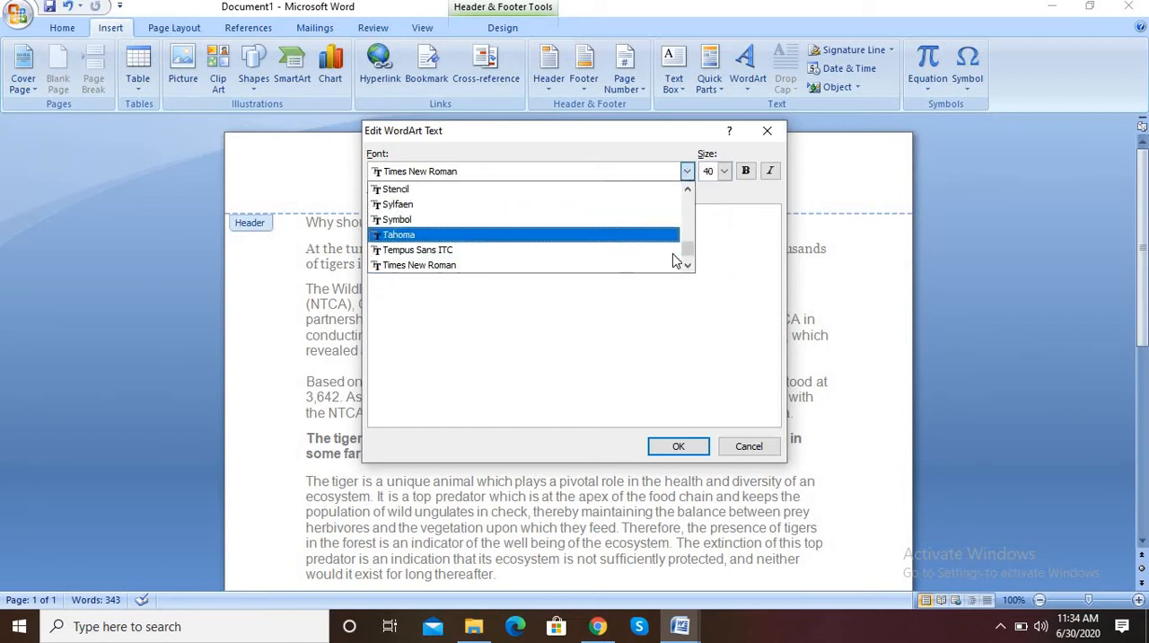
click(689, 267)
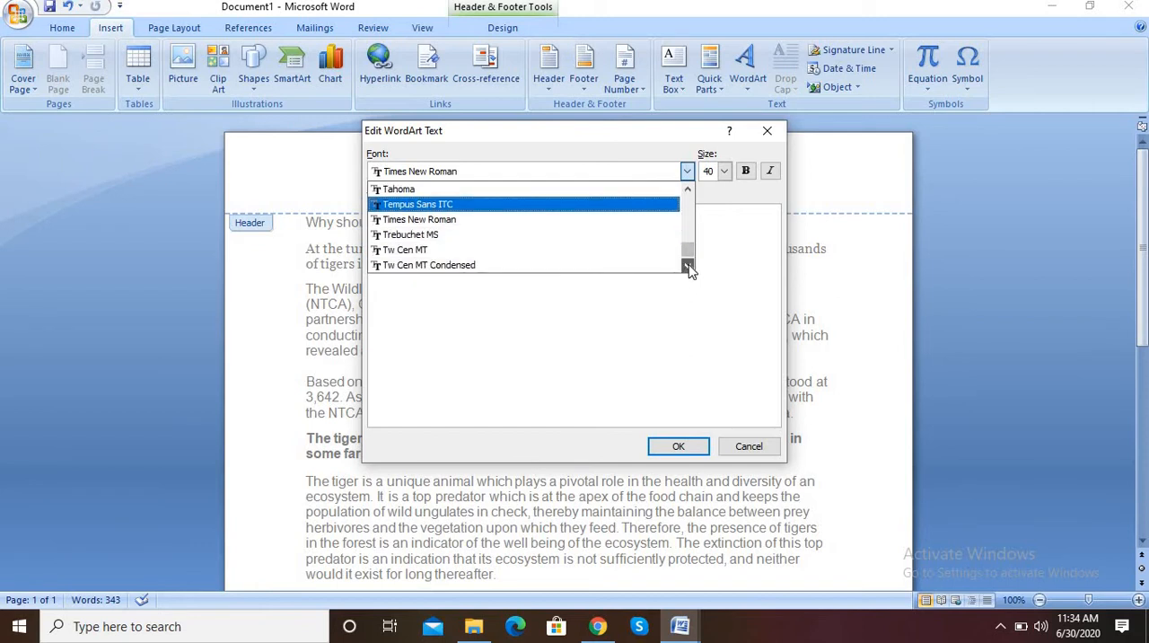
click(689, 266)
click(688, 266)
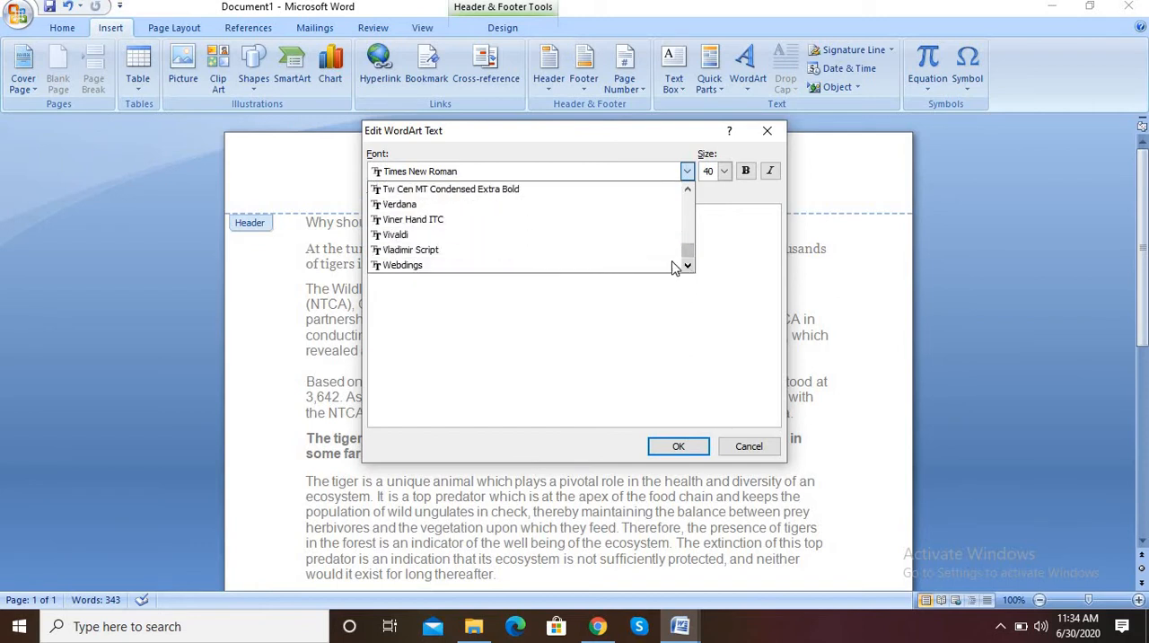
click(580, 207)
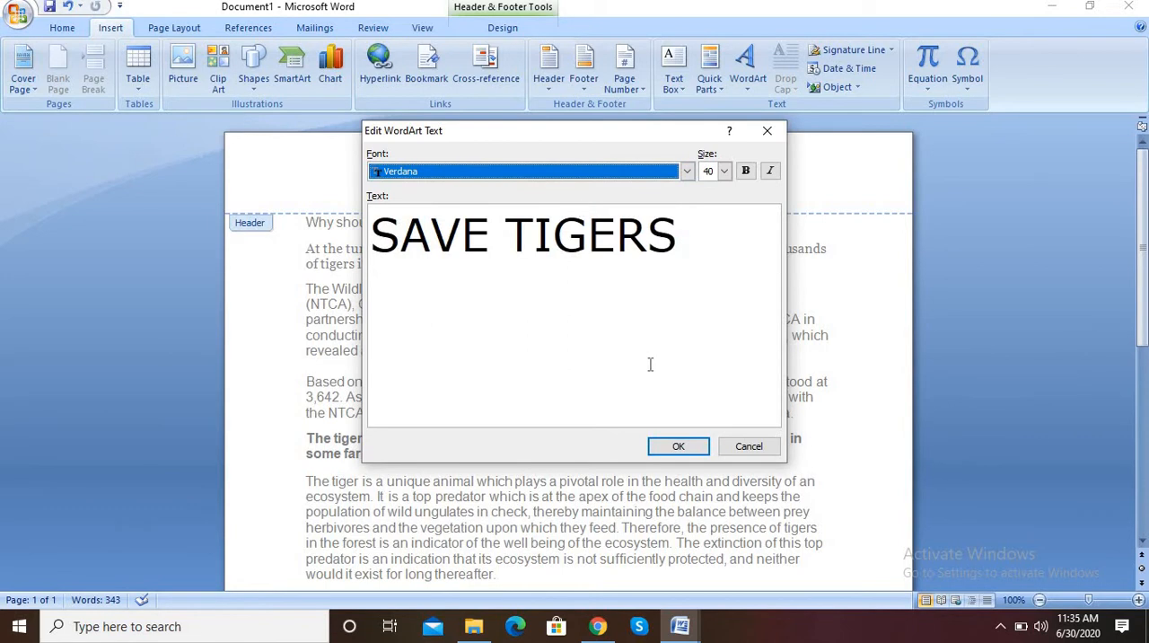
click(675, 446)
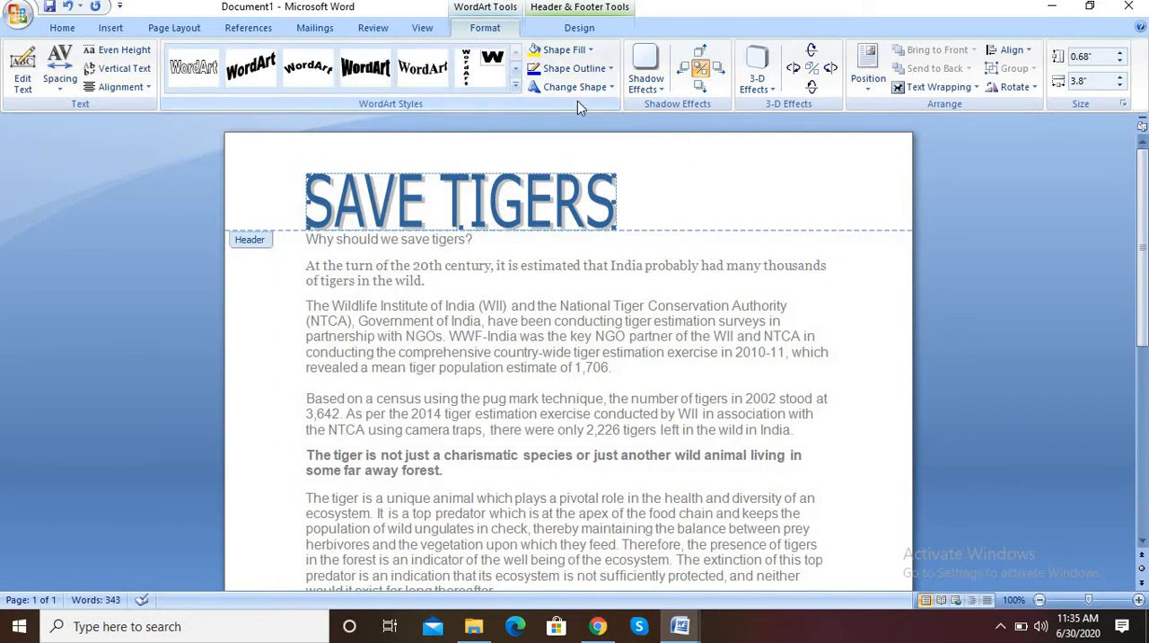
Fill the SAVE TIGERS WordArt with the darkest blue theme color
click(564, 49)
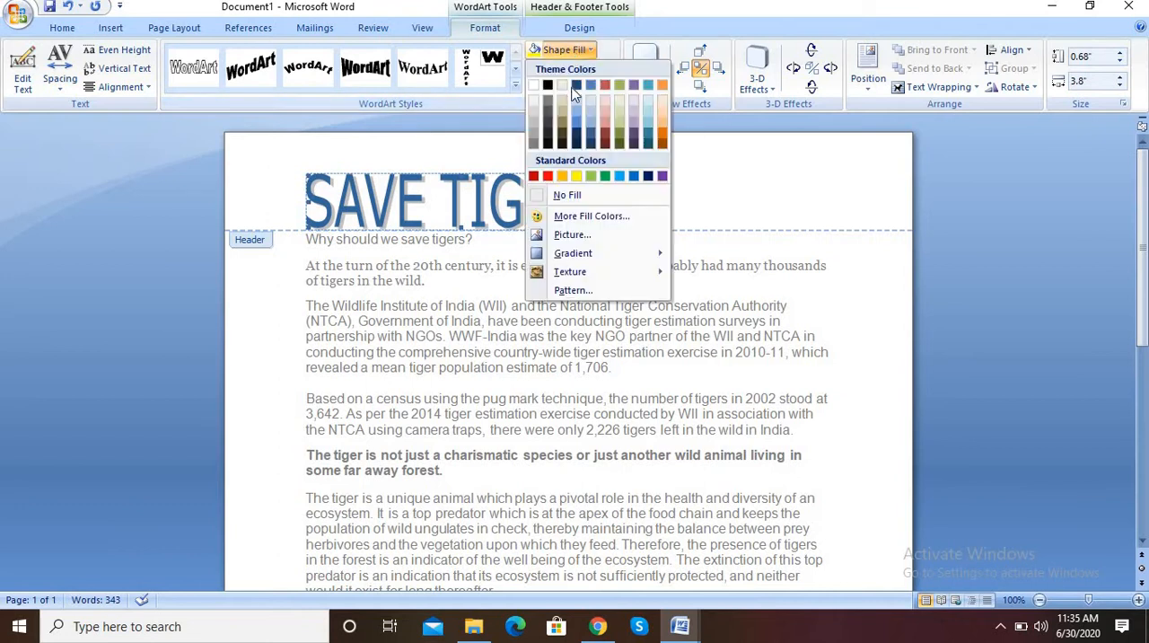
click(577, 146)
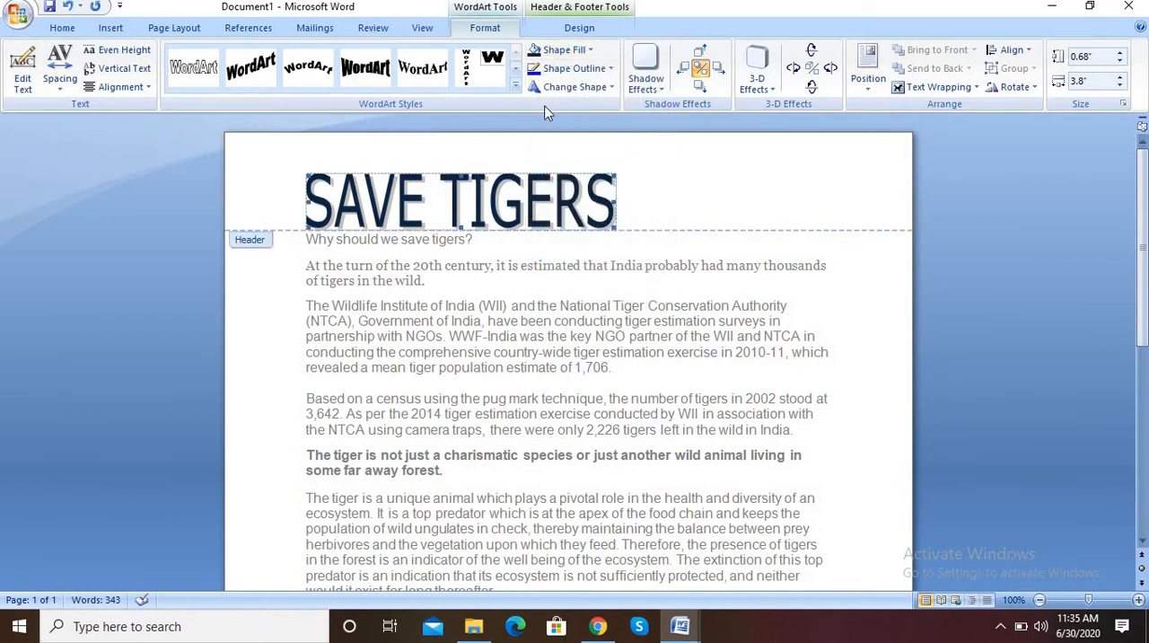
Apply bold to the WordArt title and shift it toward the center of the header
click(62, 28)
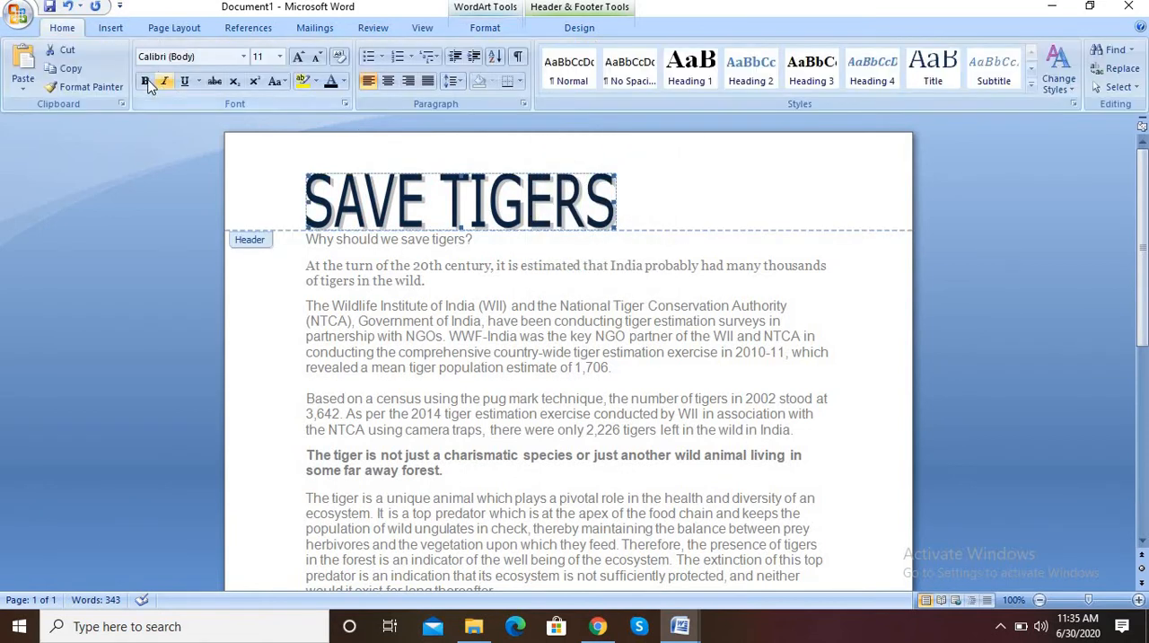
click(146, 82)
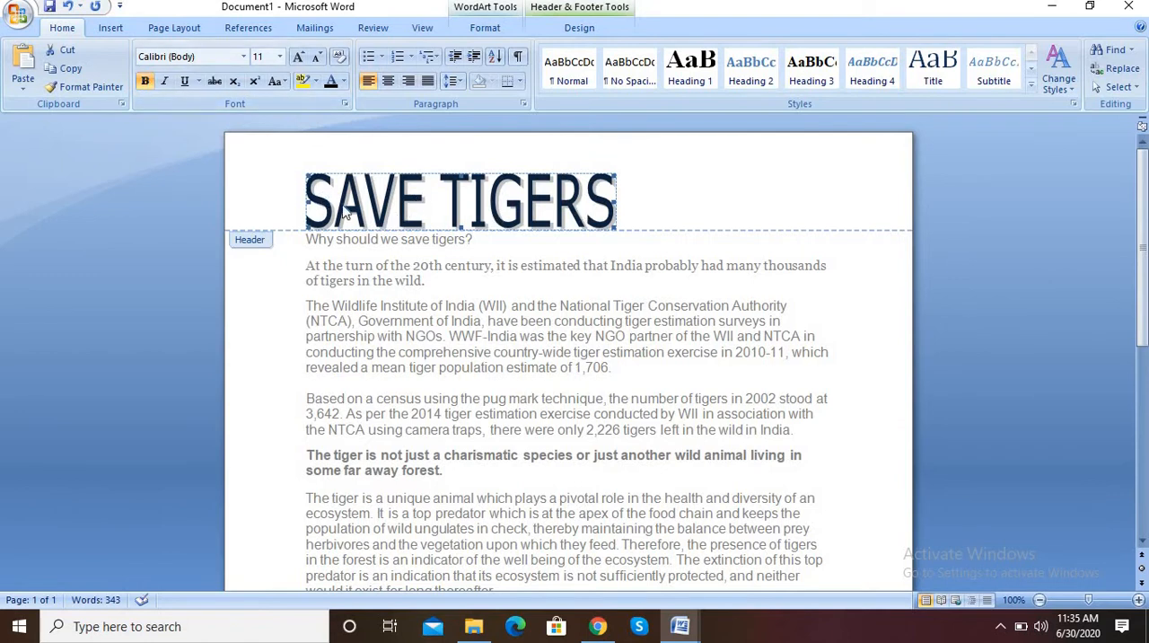
click(307, 209)
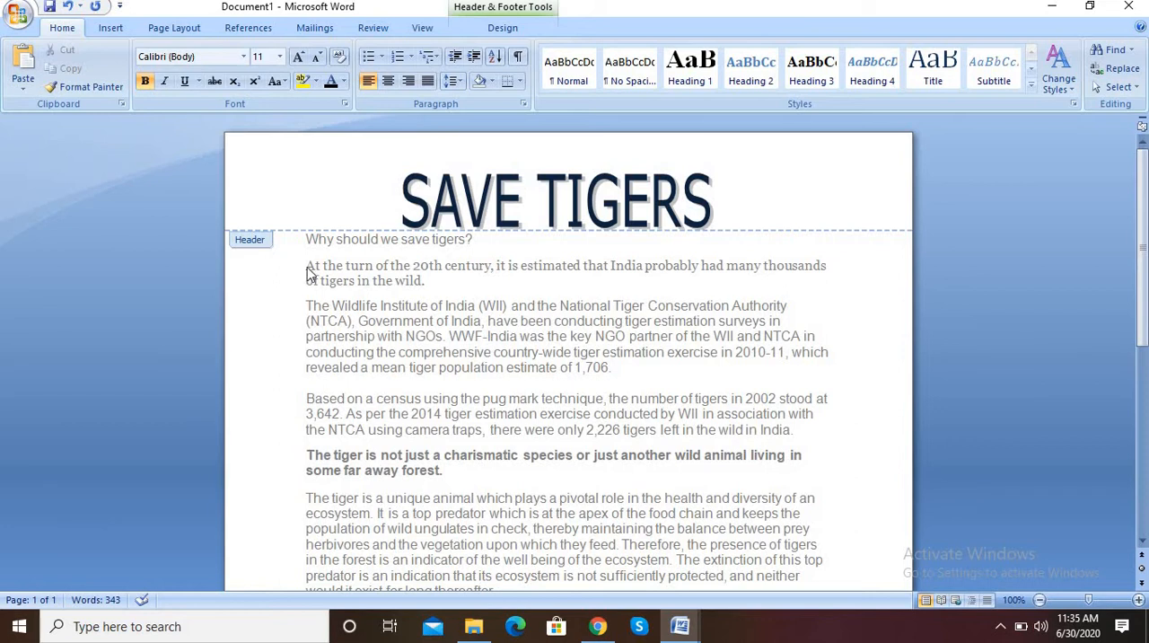
Switch to Chrome, return from the WWF India article to the "save tiger" search and show its image results
click(607, 632)
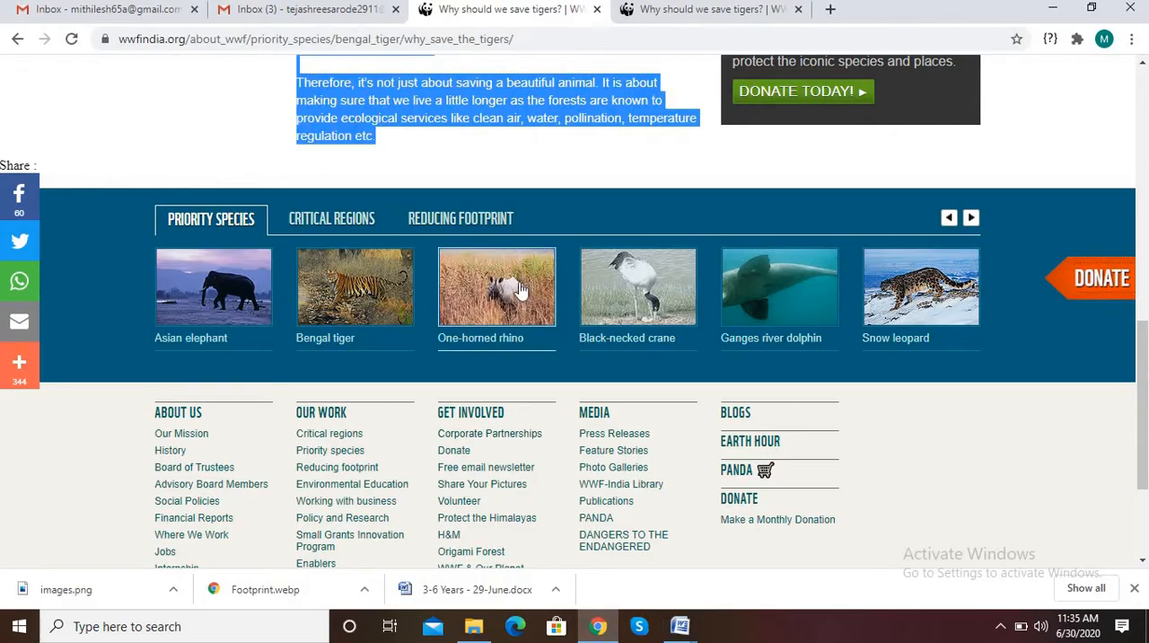
drag(1142, 397, 1142, 144)
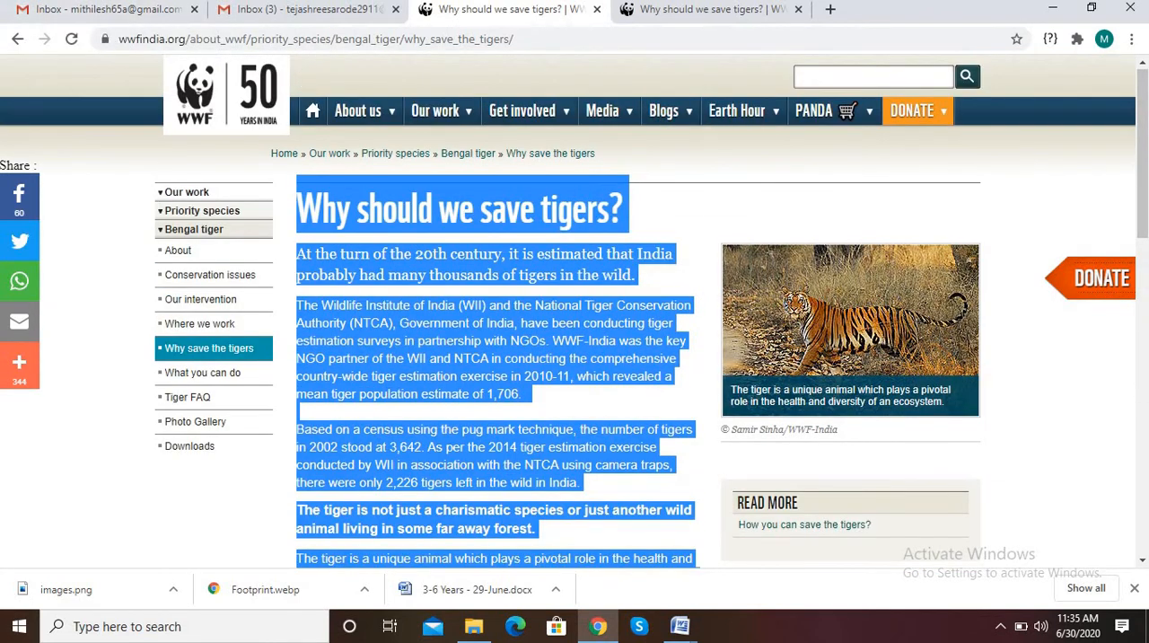
click(16, 39)
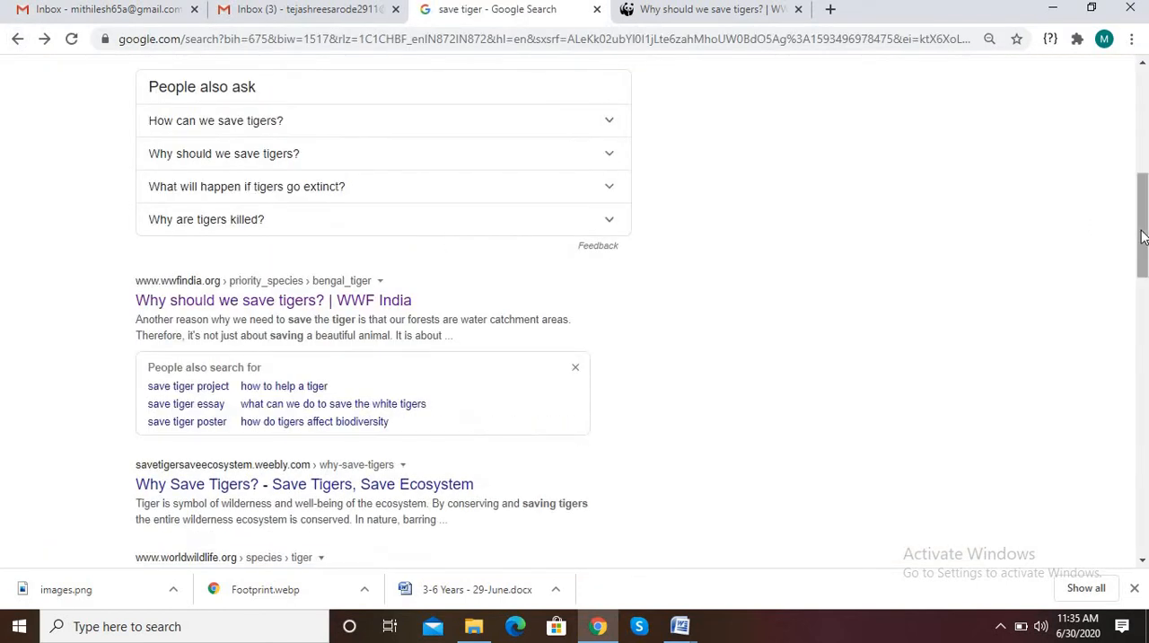
drag(1140, 234, 1140, 130)
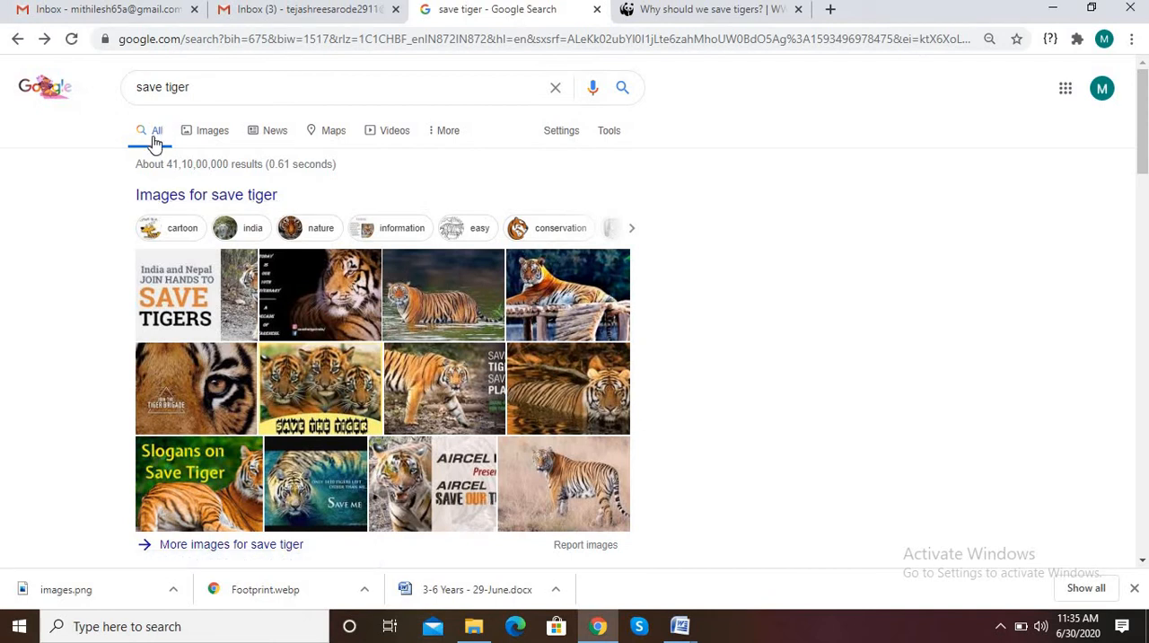
click(205, 136)
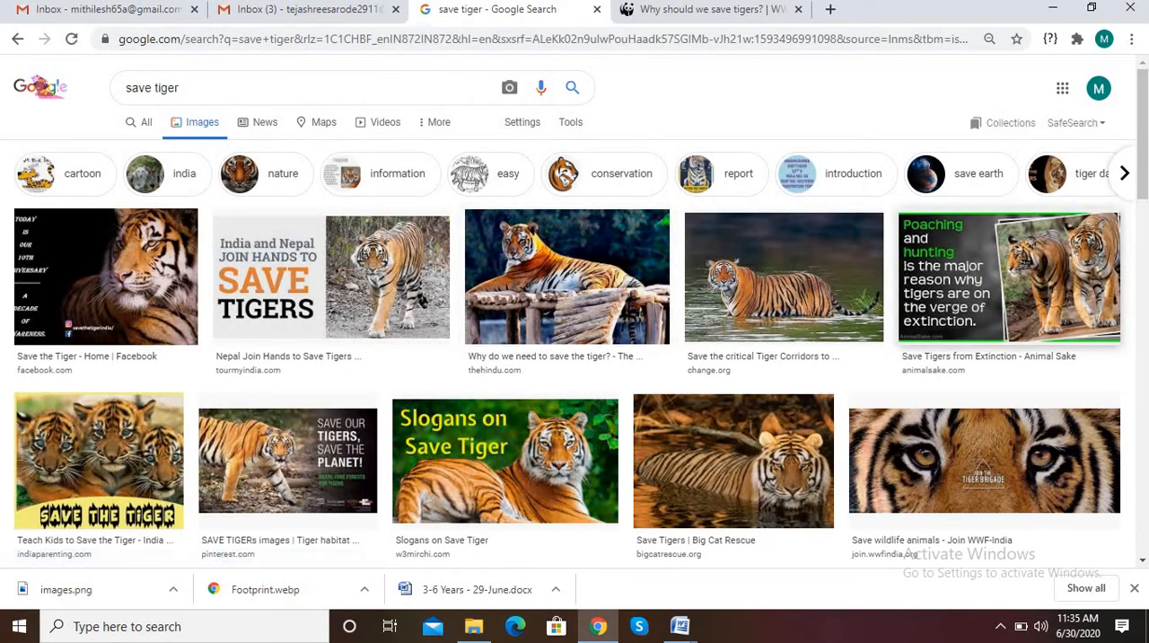
Find the "Save Tiger, Save Earth — Steemit" picture in the image results and open its preview
scroll(1078, 231, down, 2)
scroll(422, 252, down, 5)
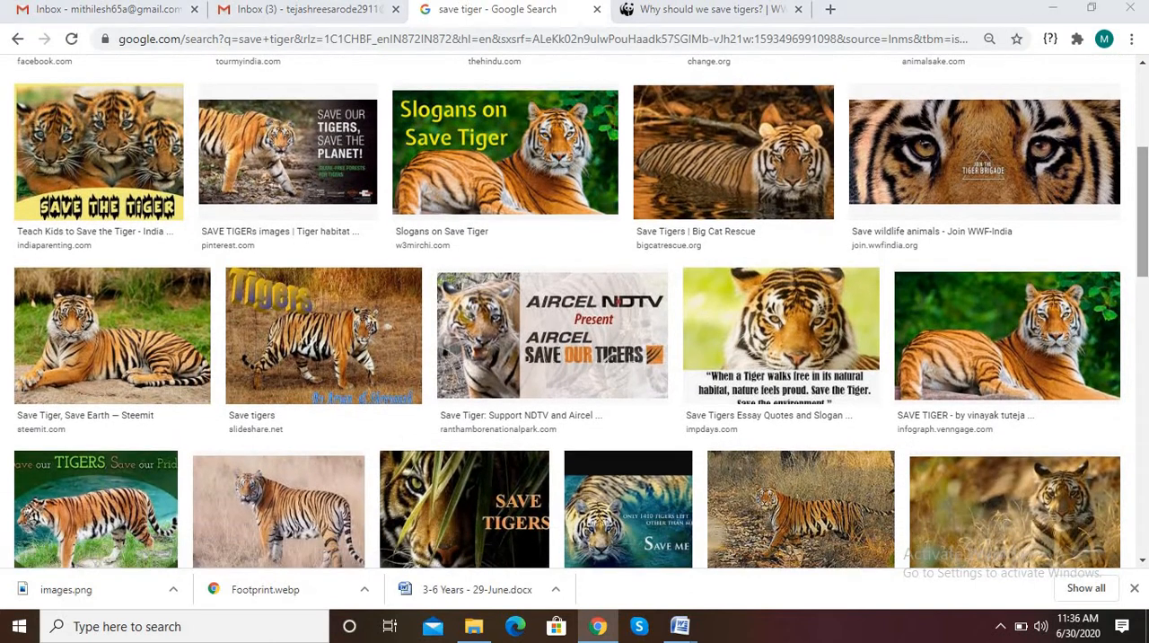
click(55, 350)
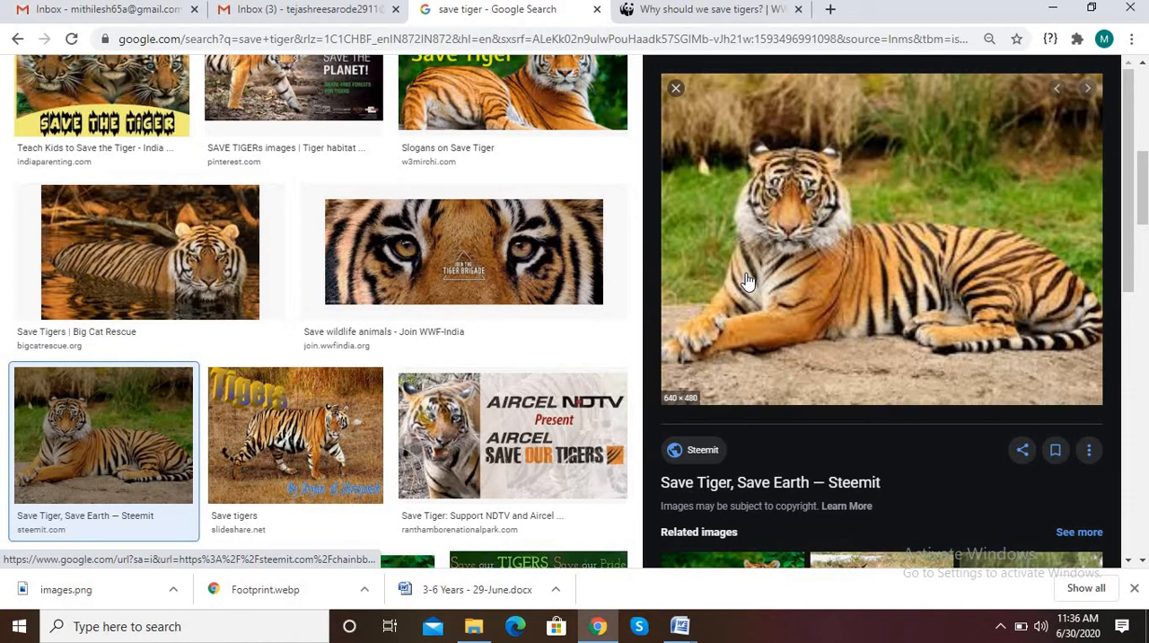
Save the previewed tiger picture as a JPEG image named Tigers in the R&D(20-21) folder
right_click(793, 211)
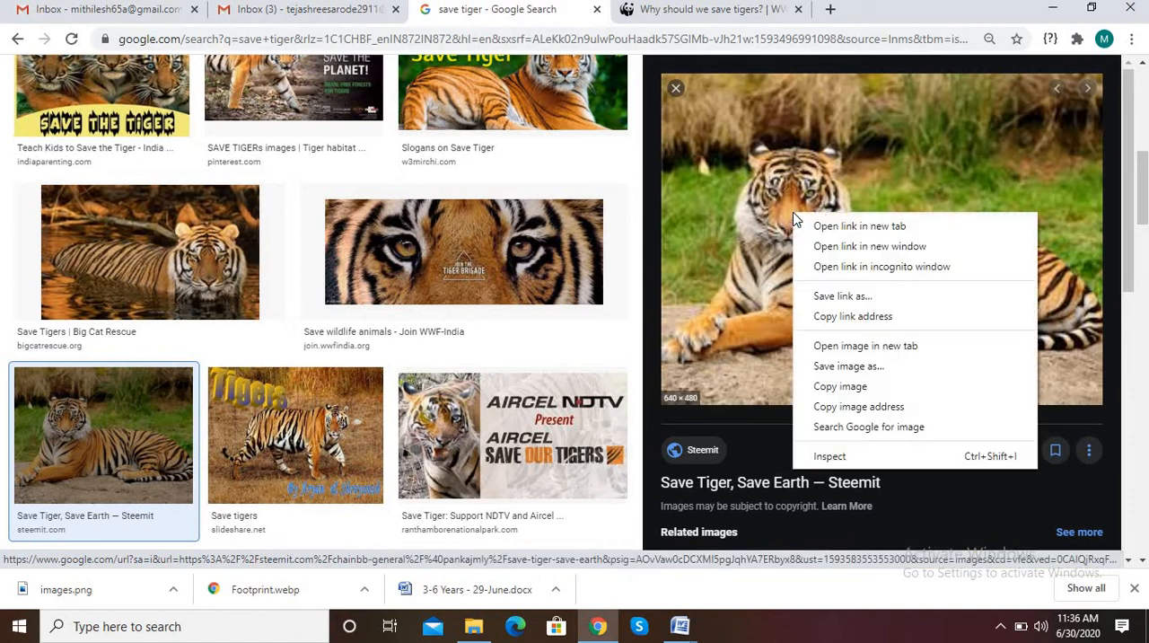
click(835, 367)
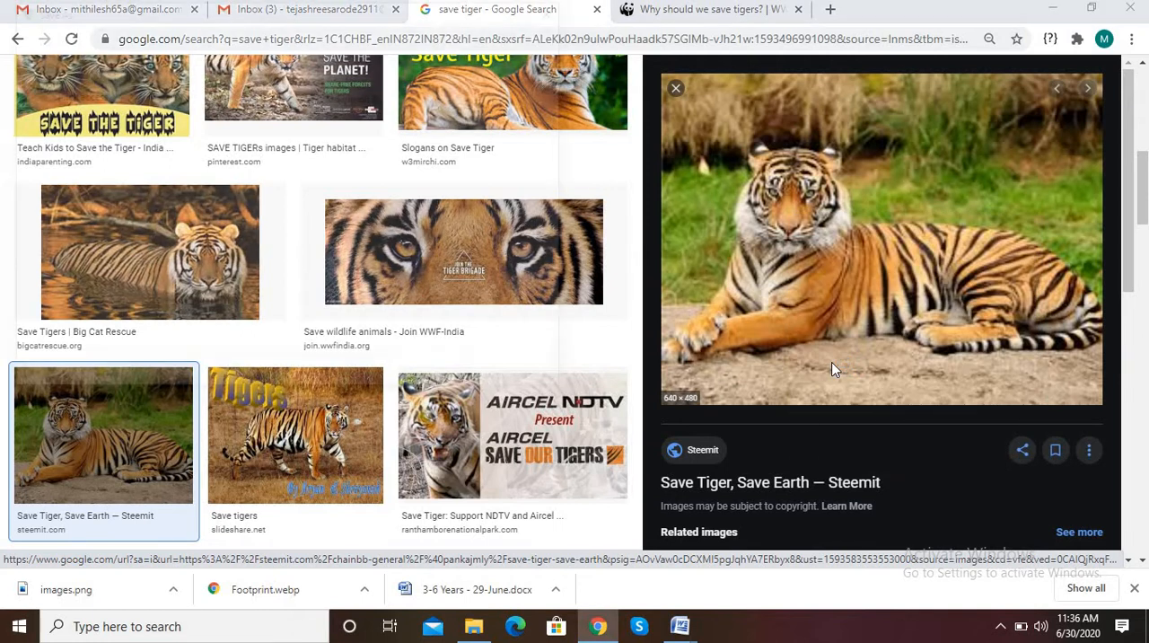
text(t)
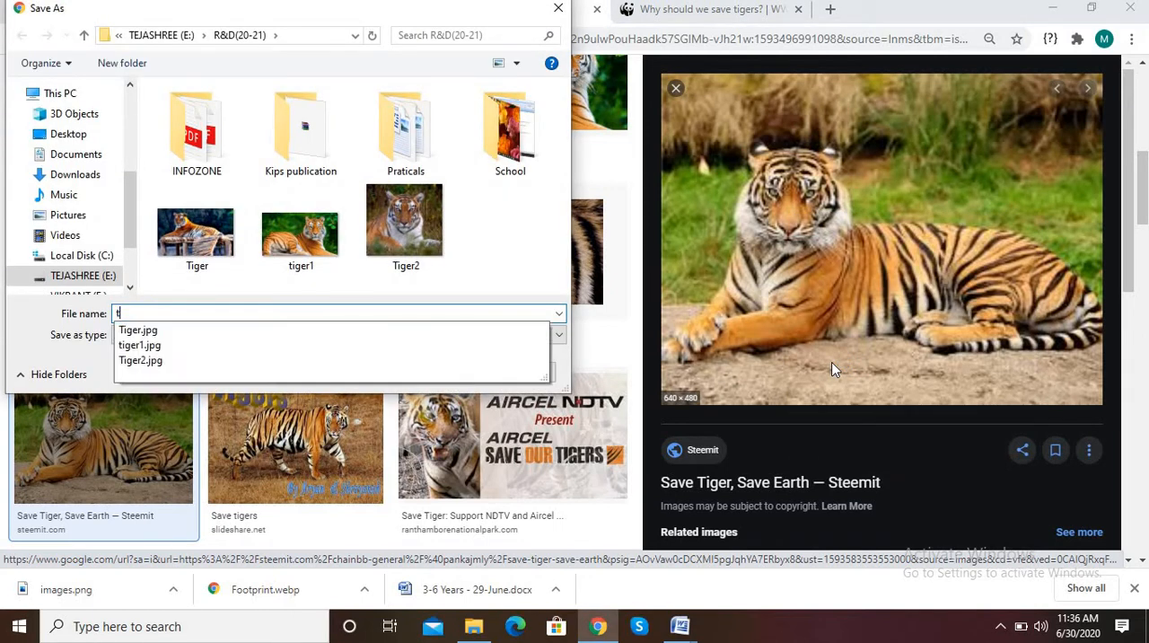
text(IGE)
key(BackSpace)
key(BackSpace)
key(BackSpace)
key(BackSpace)
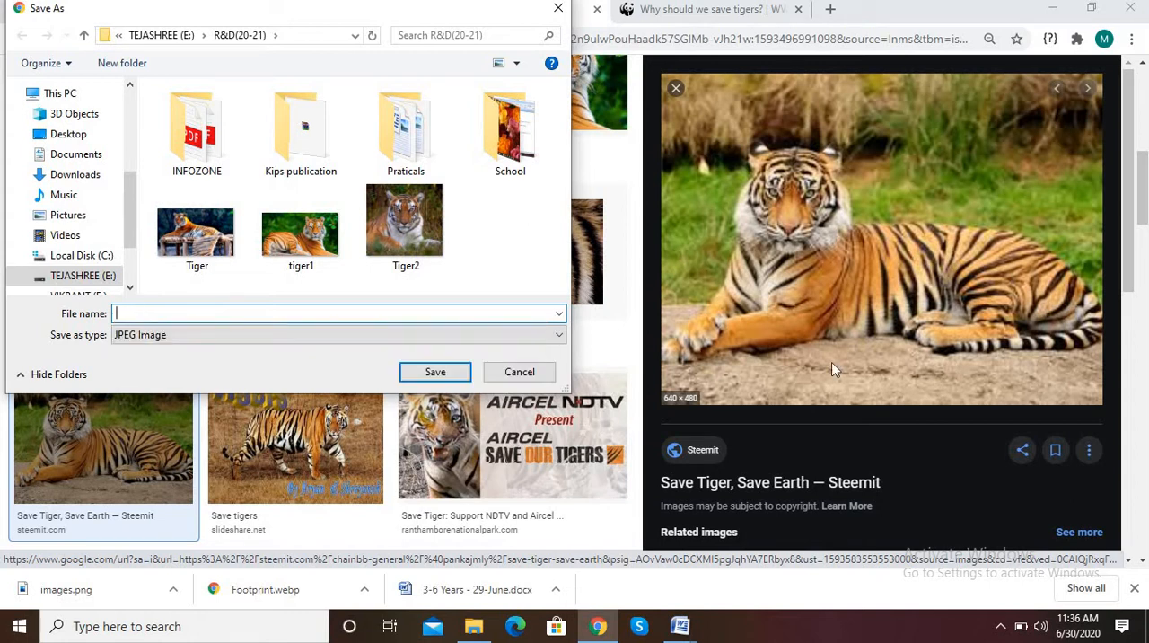
text(Tigers)
click(419, 378)
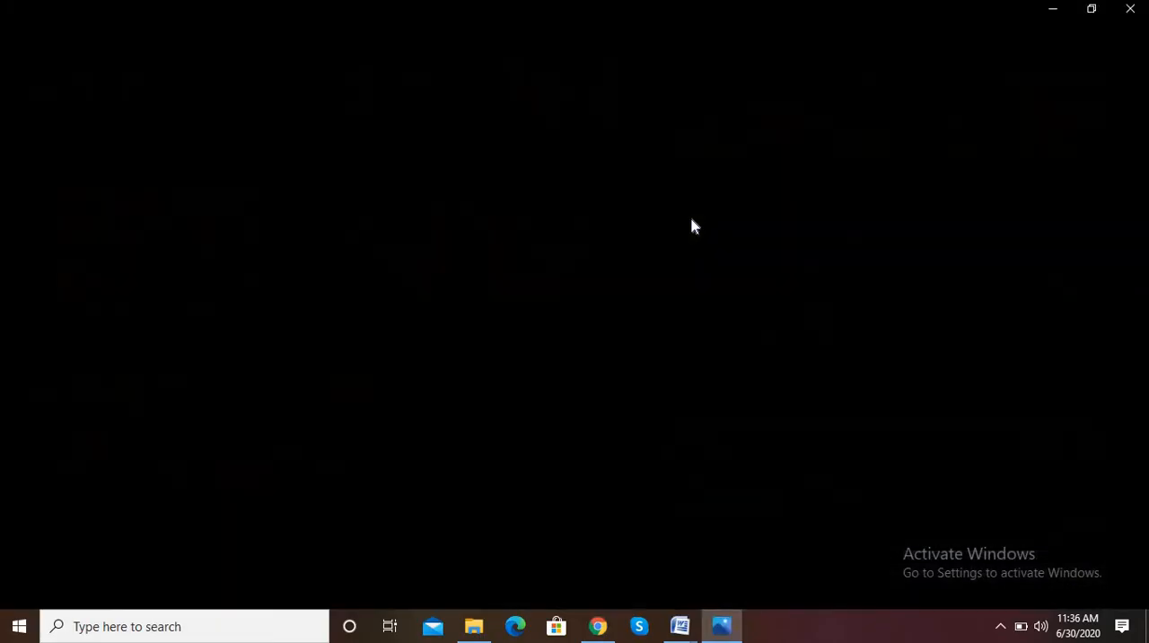
Close the photo viewer and the image preview, returning to the "save tiger" image results
click(1126, 16)
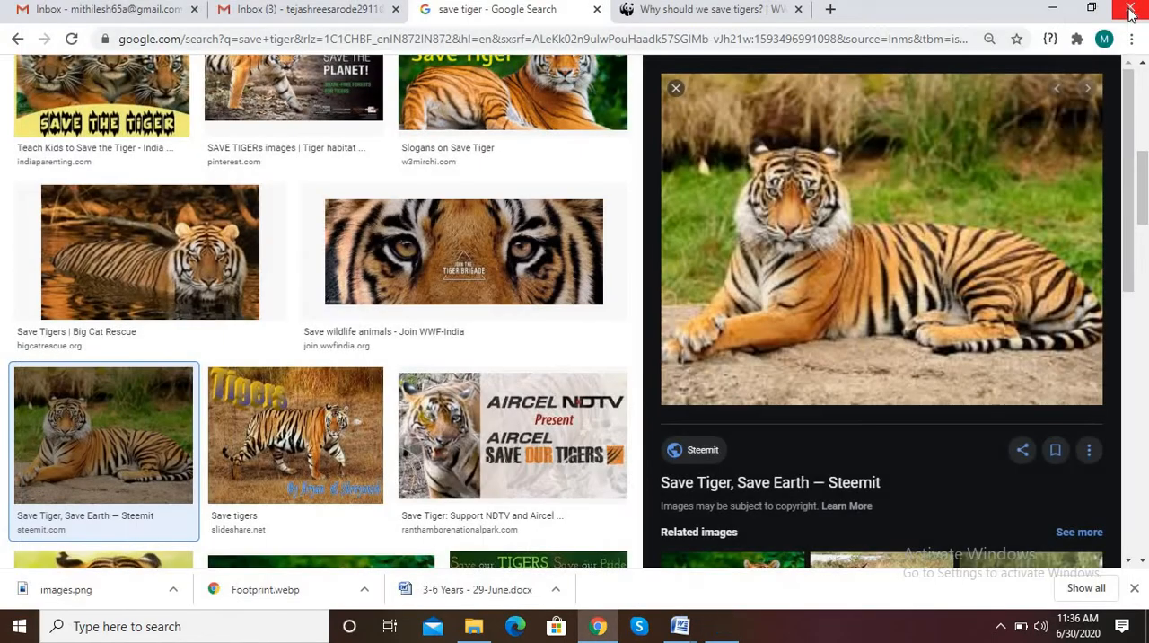
click(676, 87)
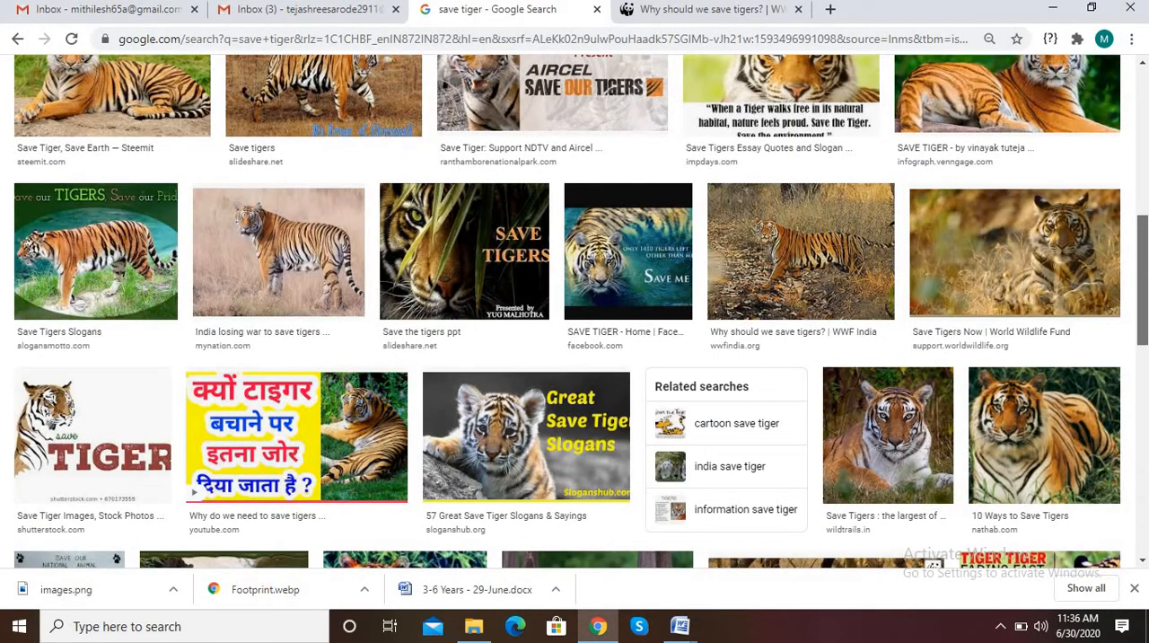
scroll(1138, 260, up, 1)
scroll(575, 285, up, 1)
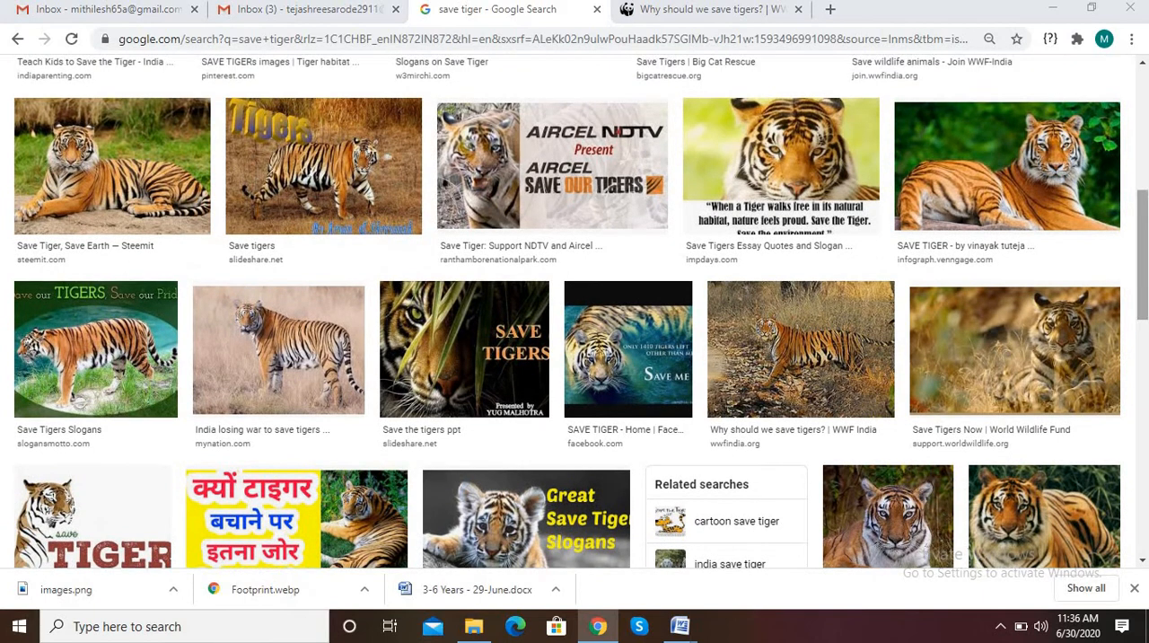
Search the web images for "footprint of tiger" in place of "save tiger"
drag(1143, 231, 1145, 114)
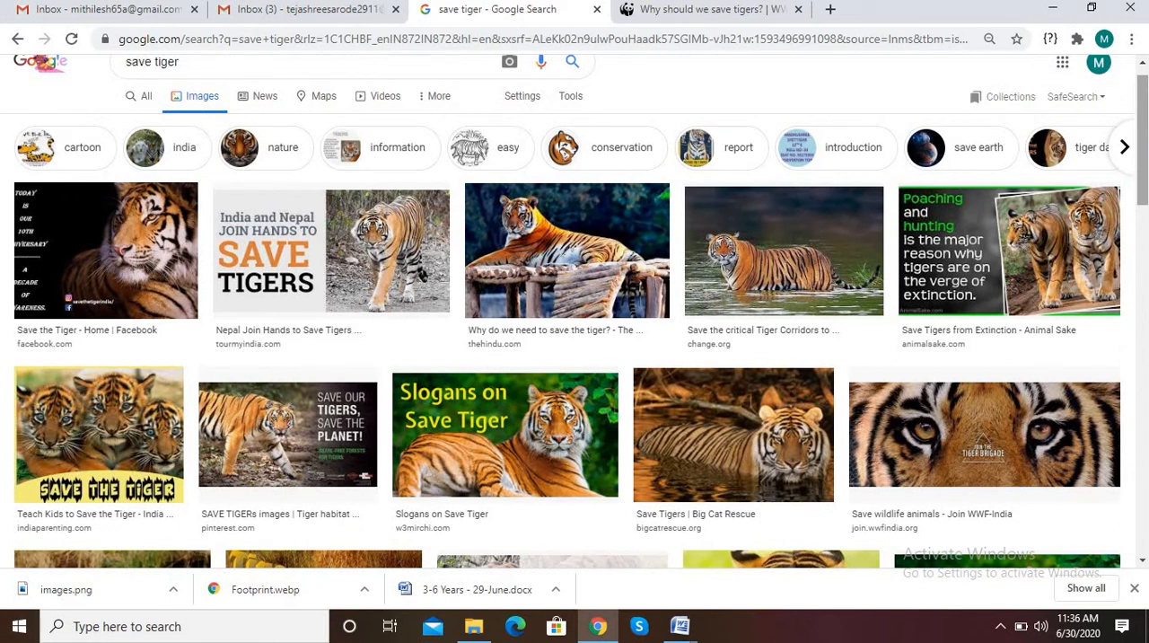
click(195, 63)
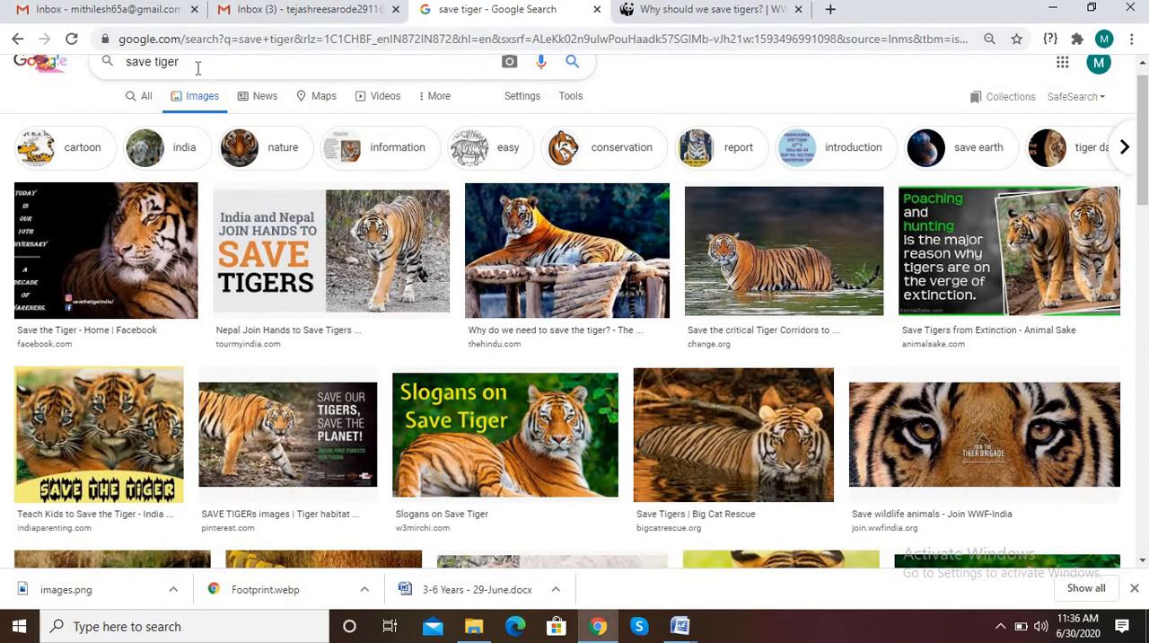
key(BackSpace)
key(BackSpace)
key(BackSpace)
key(BackSpace)
key(BackSpace)
key(BackSpace)
key(BackSpace)
key(BackSpace)
key(BackSpace)
key(BackSpace)
text(foot)
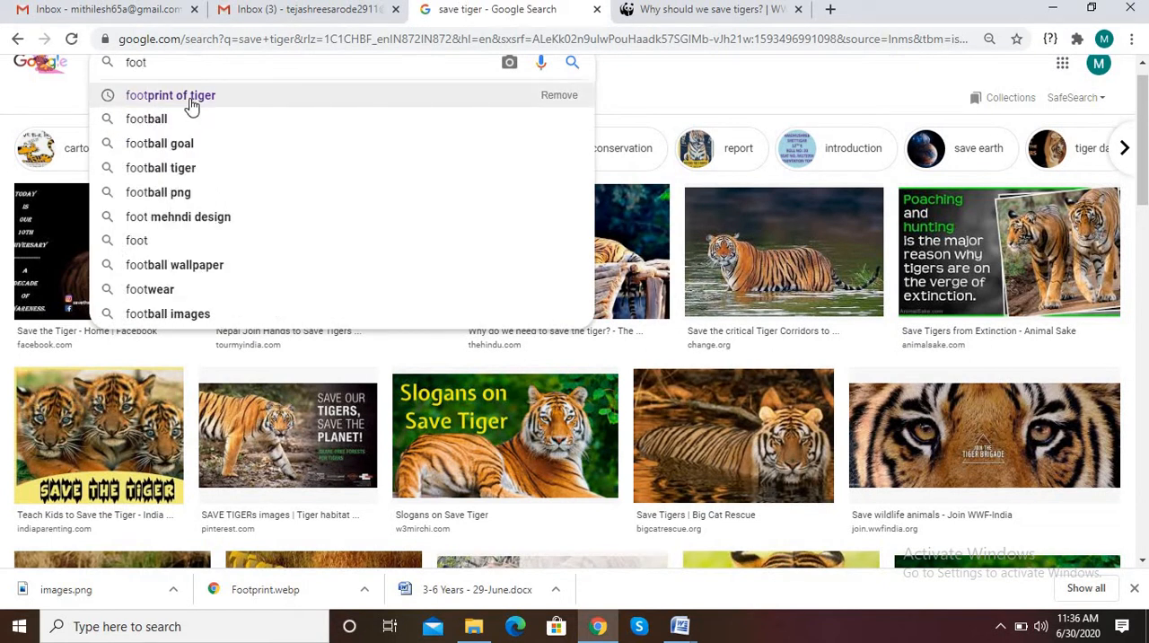
click(191, 104)
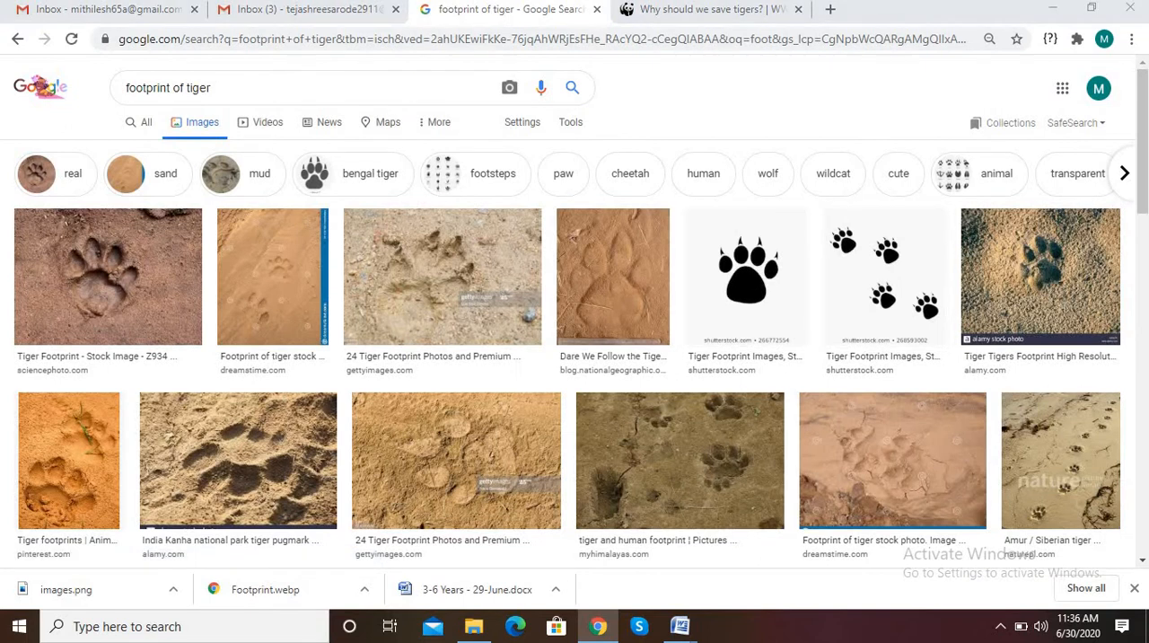
Find the Shutterstock picture of two black tiger paw prints in the image results and open its preview
scroll(575, 312, down, 2)
scroll(575, 312, down, 4)
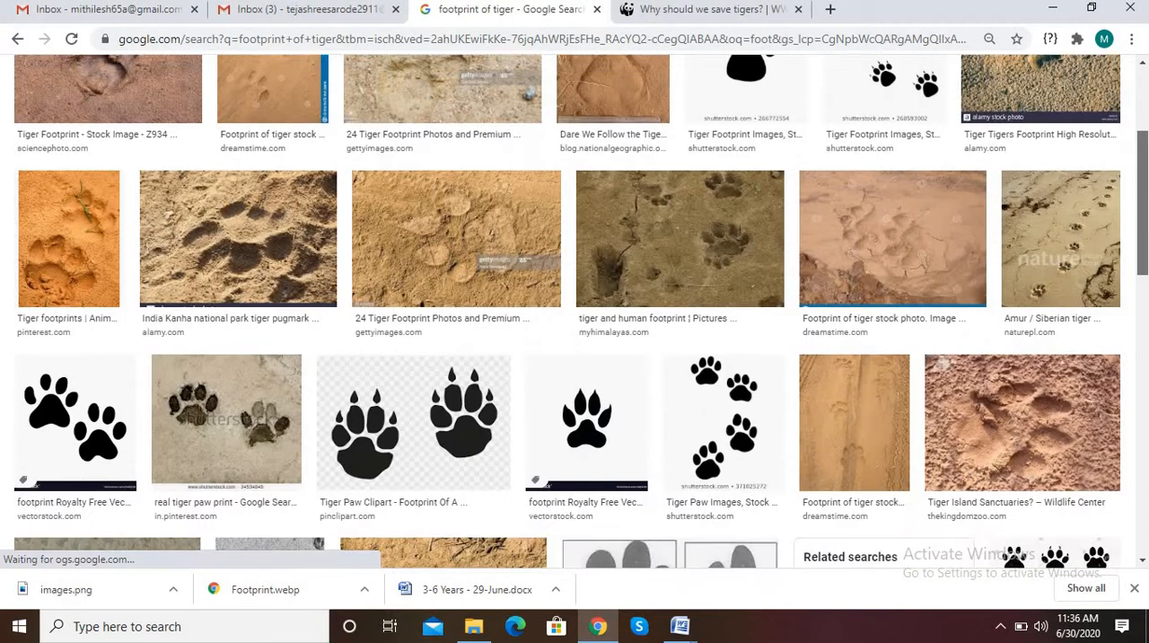
scroll(575, 313, down, 5)
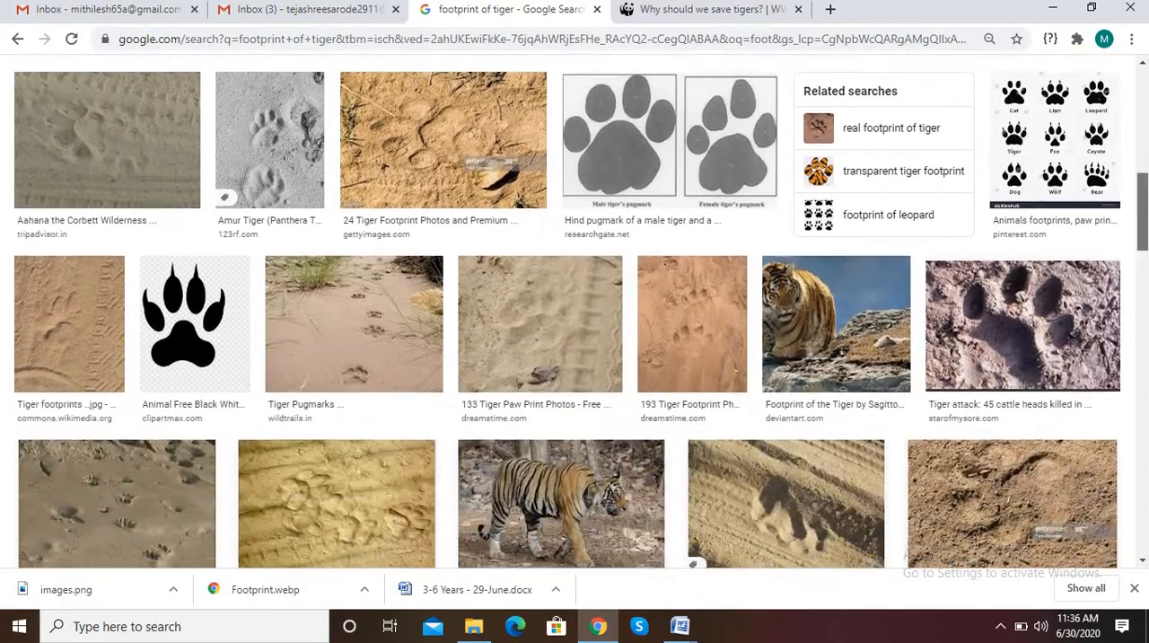
drag(1141, 371, 1134, 295)
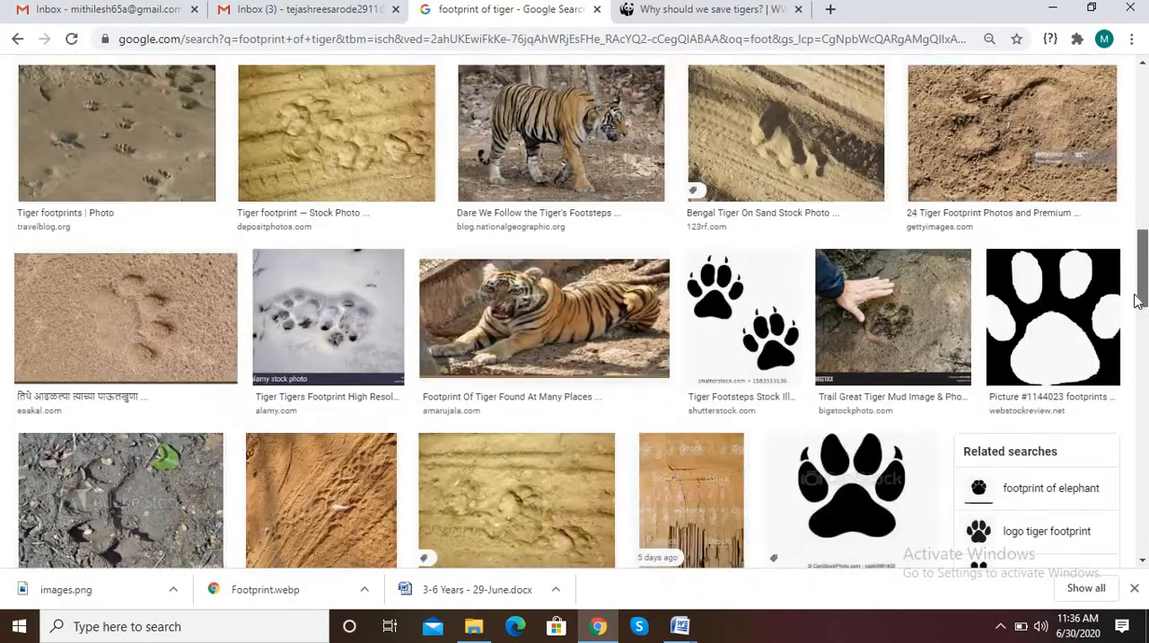
click(709, 305)
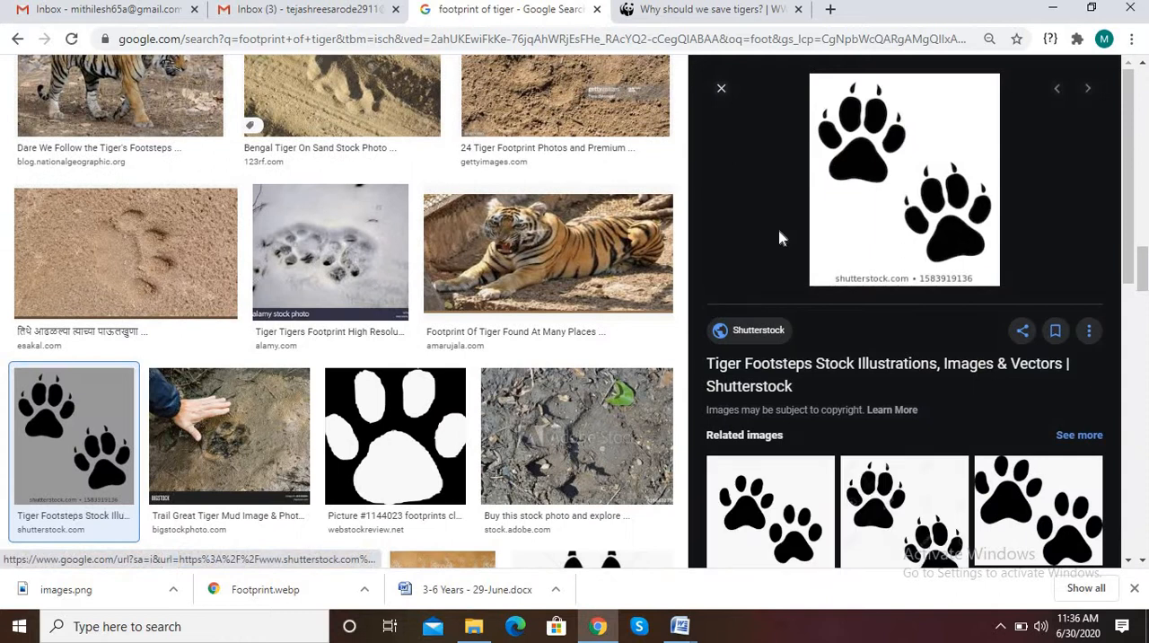
right_click(897, 175)
click(966, 330)
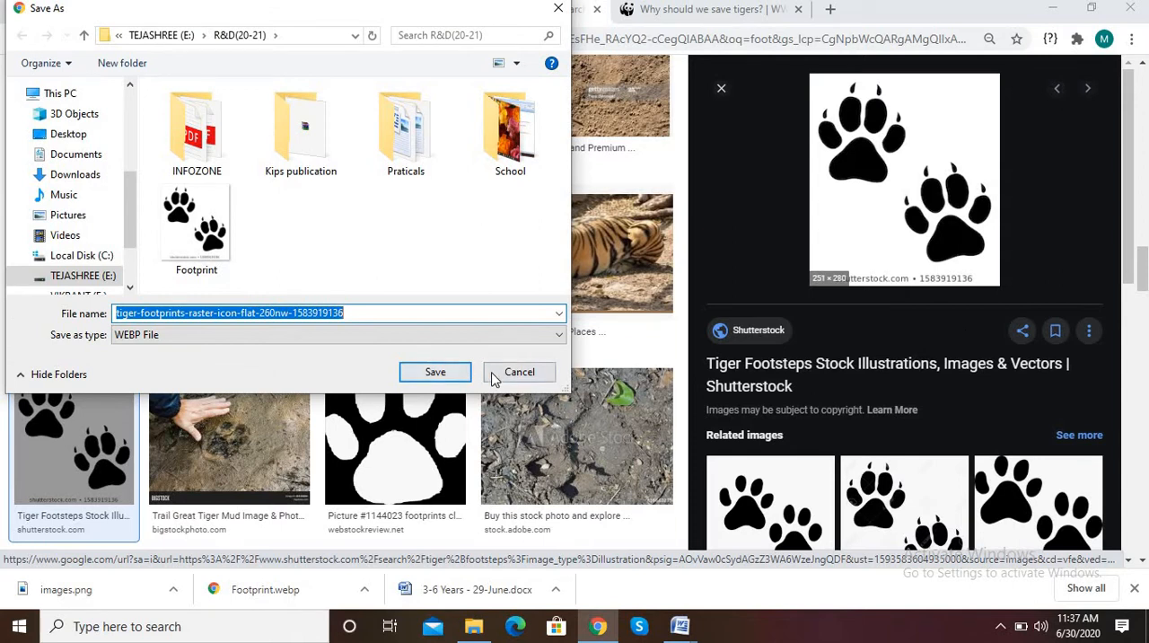
click(515, 374)
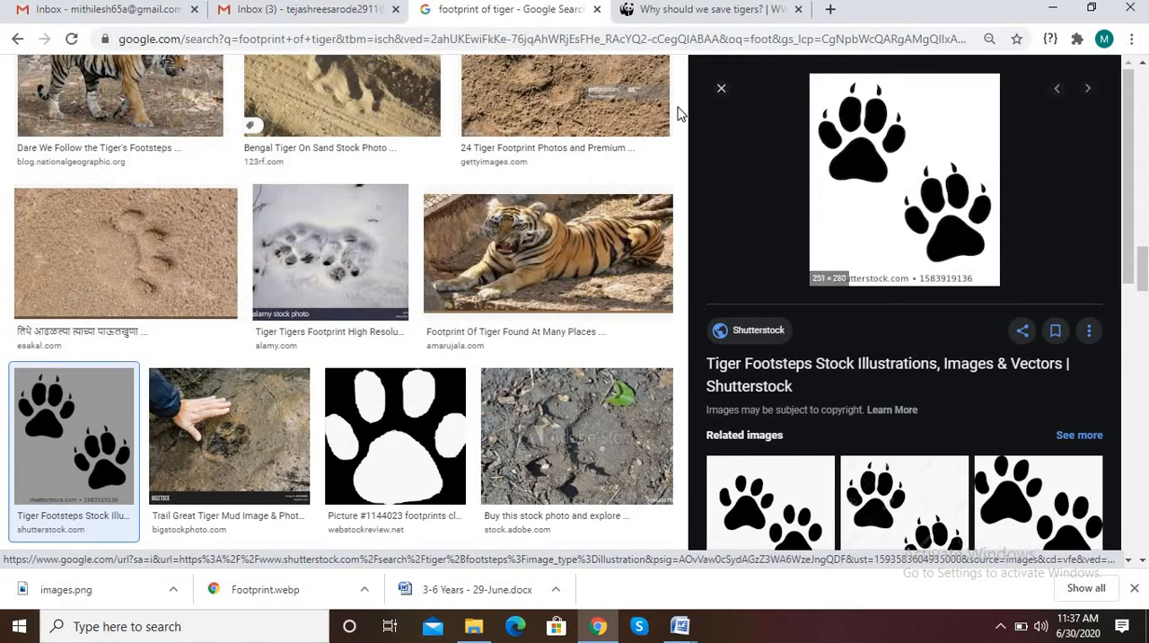
Close the image preview, return to Word and insert the Tiger2 picture from the R&D(20-21) folder before the SAVE TIGERS title in the header
click(722, 90)
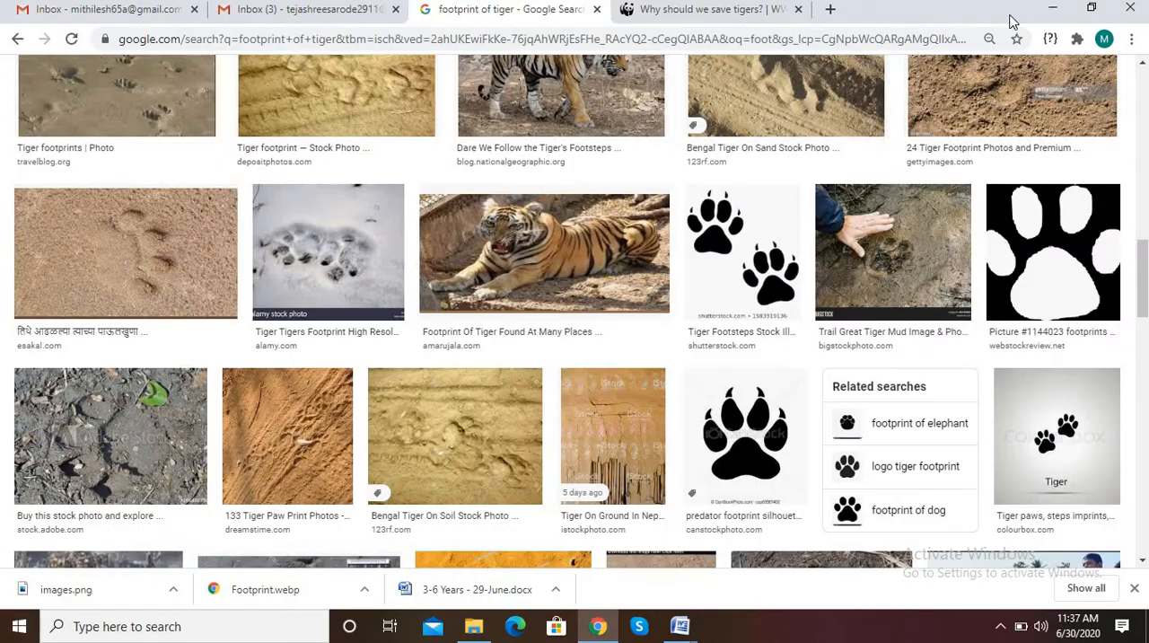
click(1049, 11)
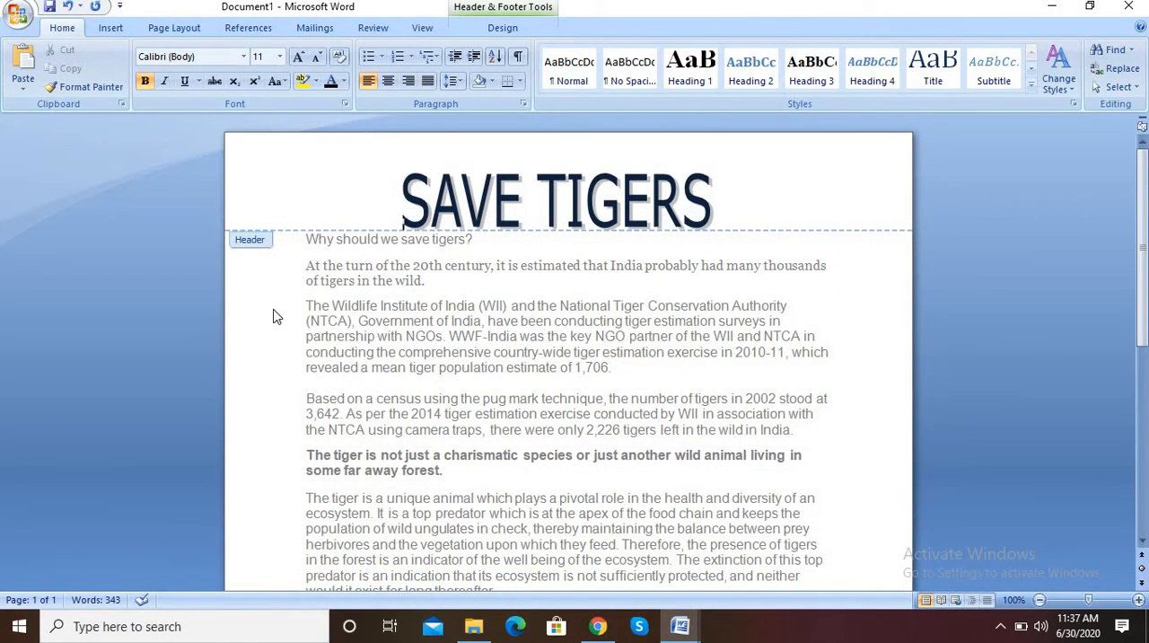
click(290, 216)
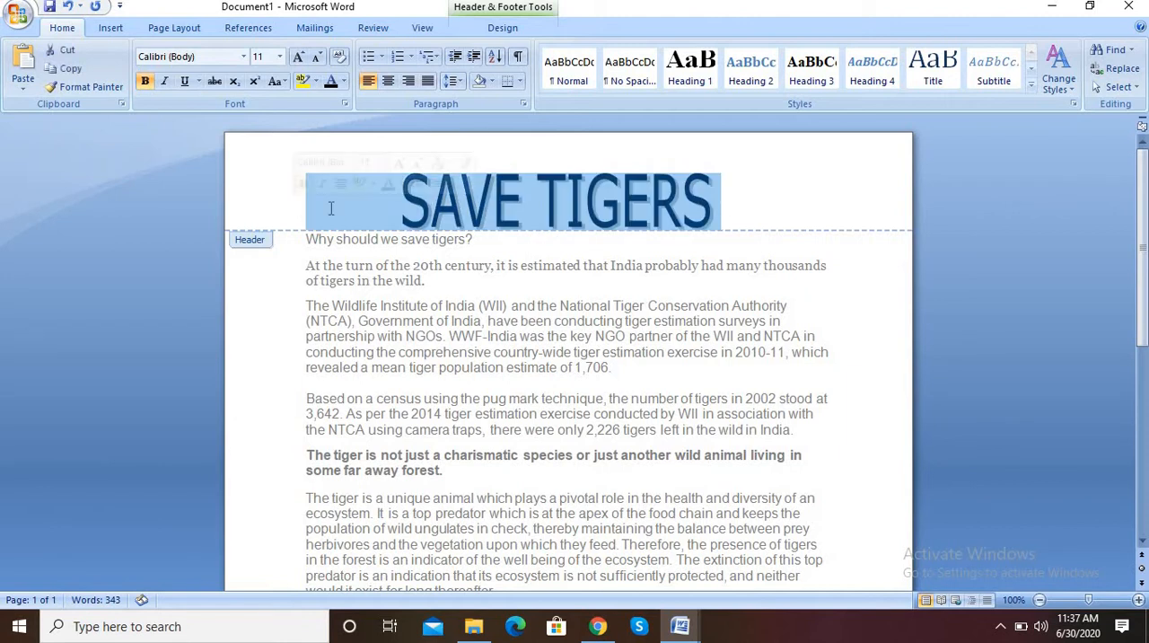
click(331, 208)
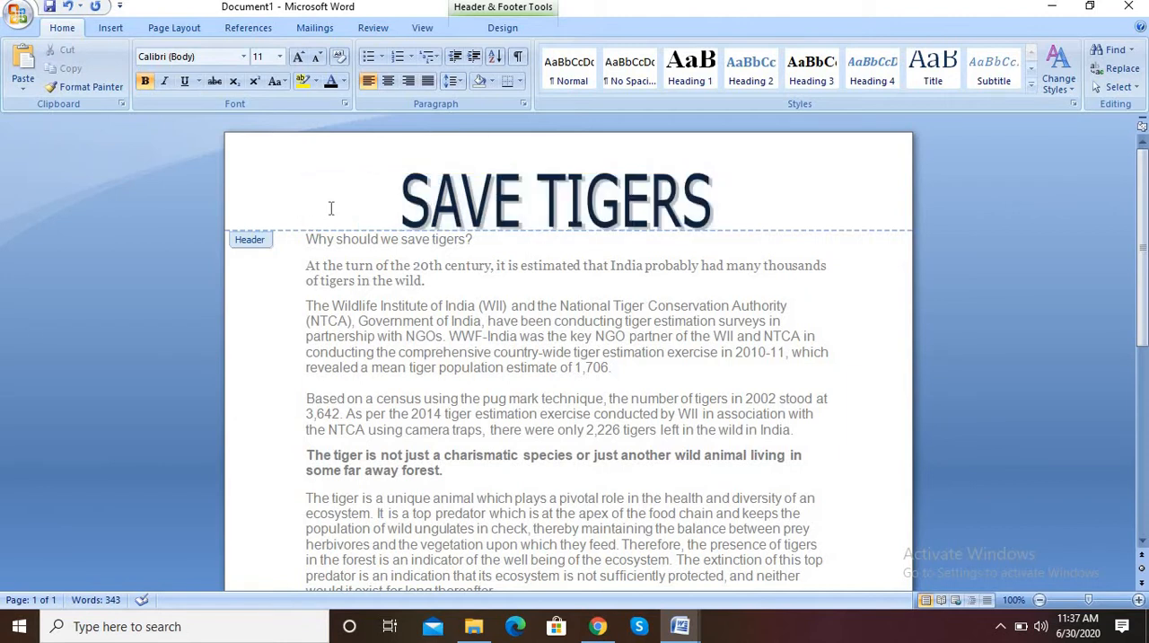
click(109, 32)
click(179, 67)
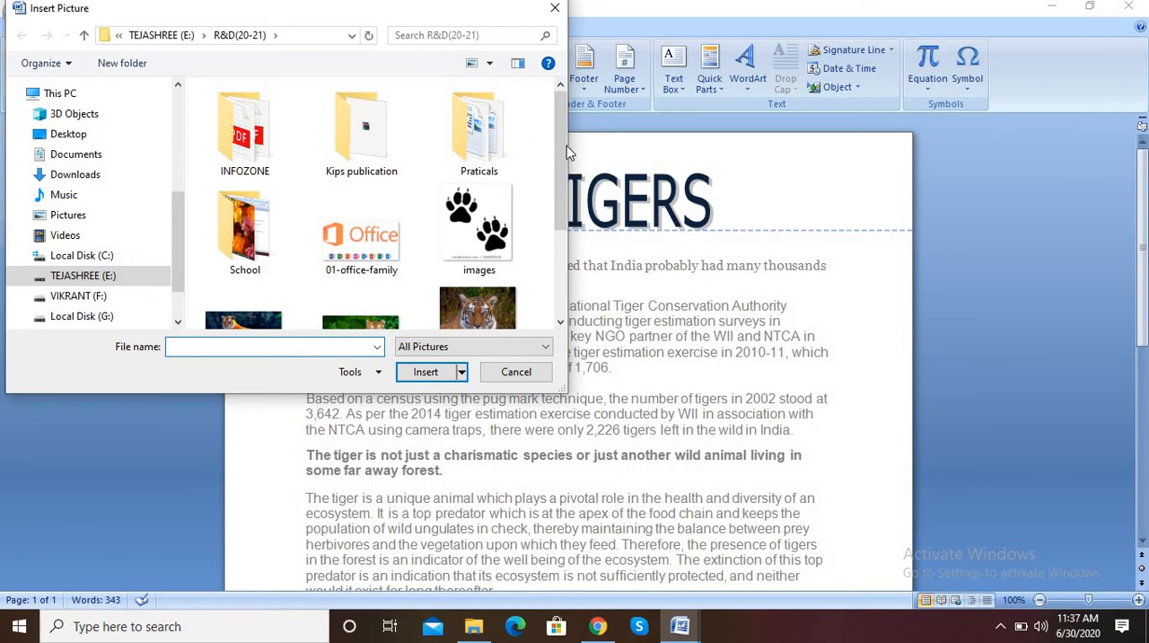
drag(566, 147, 549, 209)
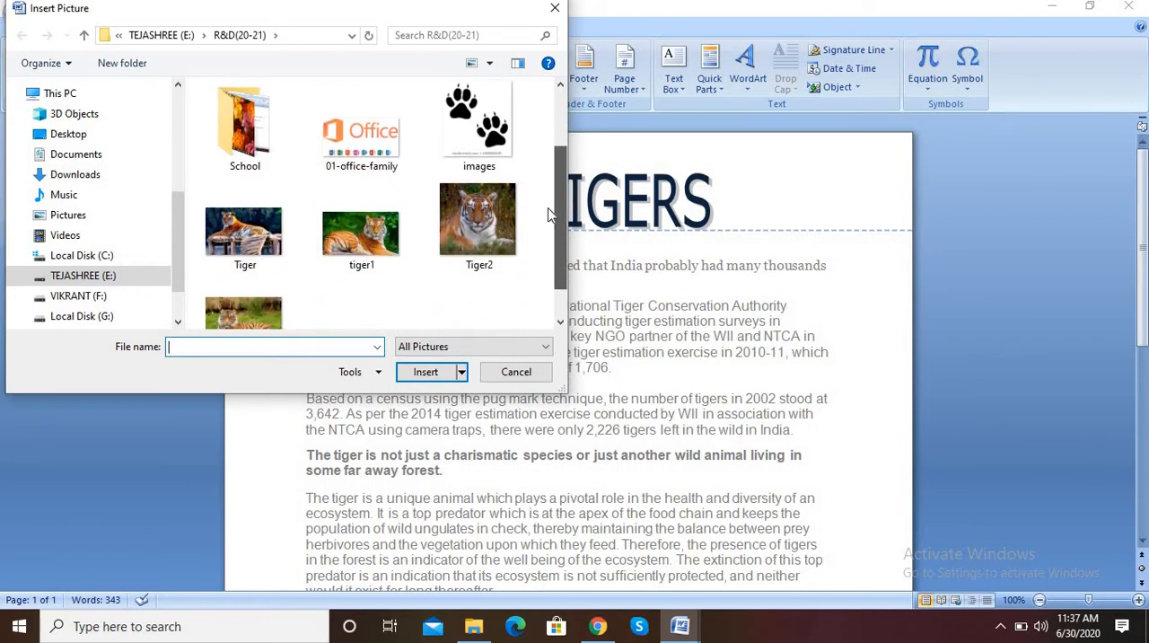
click(478, 220)
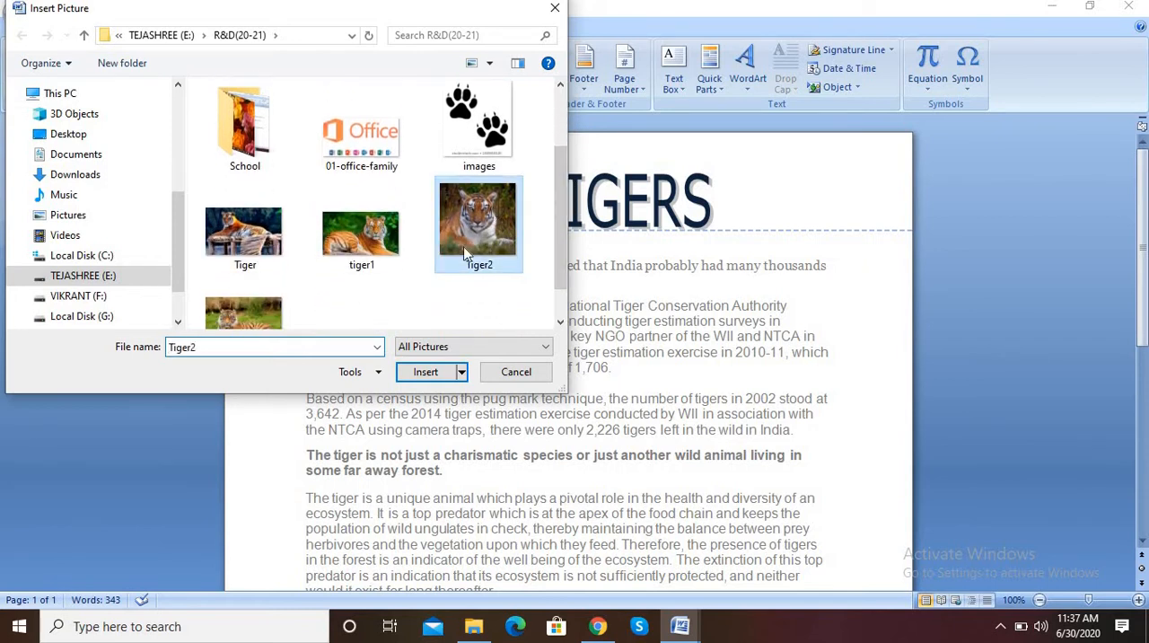
click(425, 371)
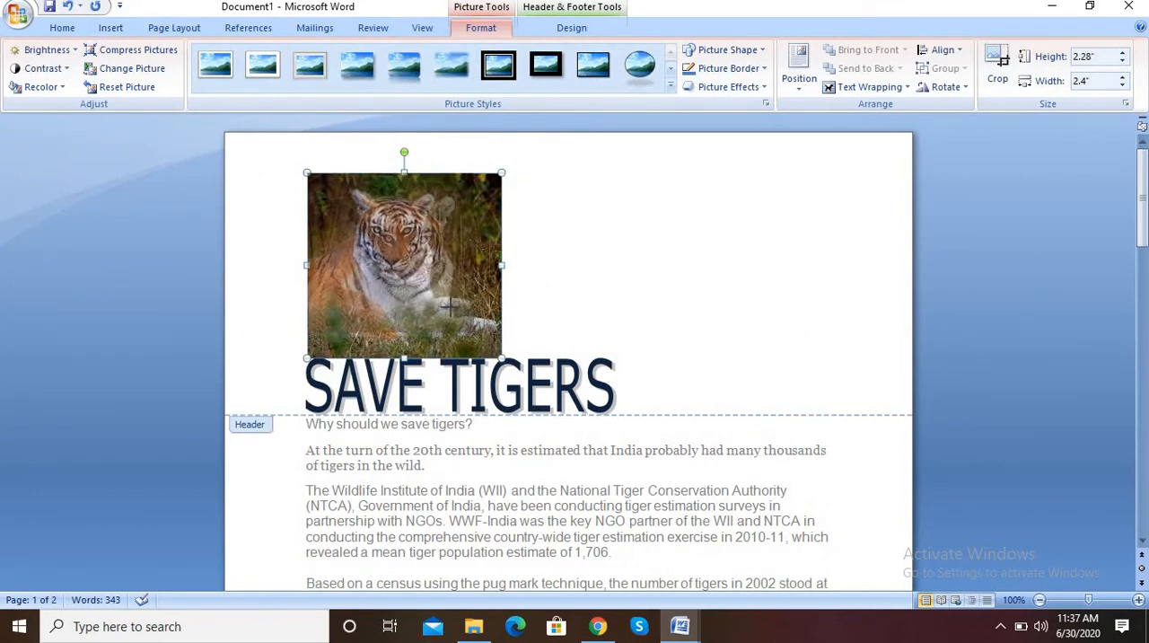
Resize the tiger picture in the header to about 1.03" high and 1.33" wide
drag(404, 264, 406, 265)
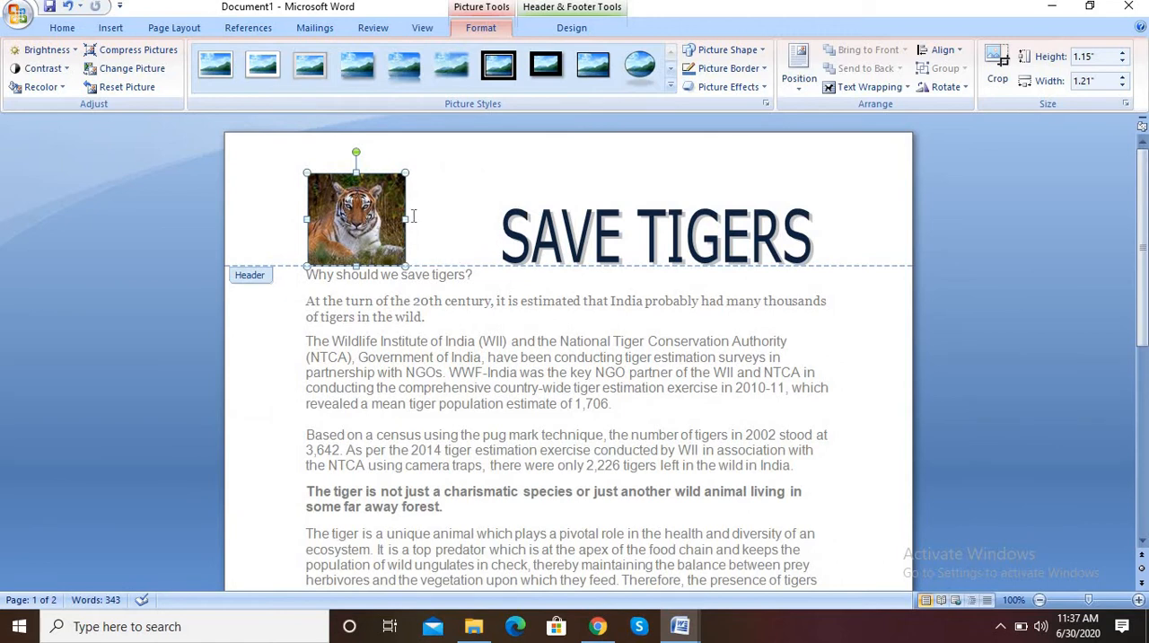
drag(406, 218, 430, 220)
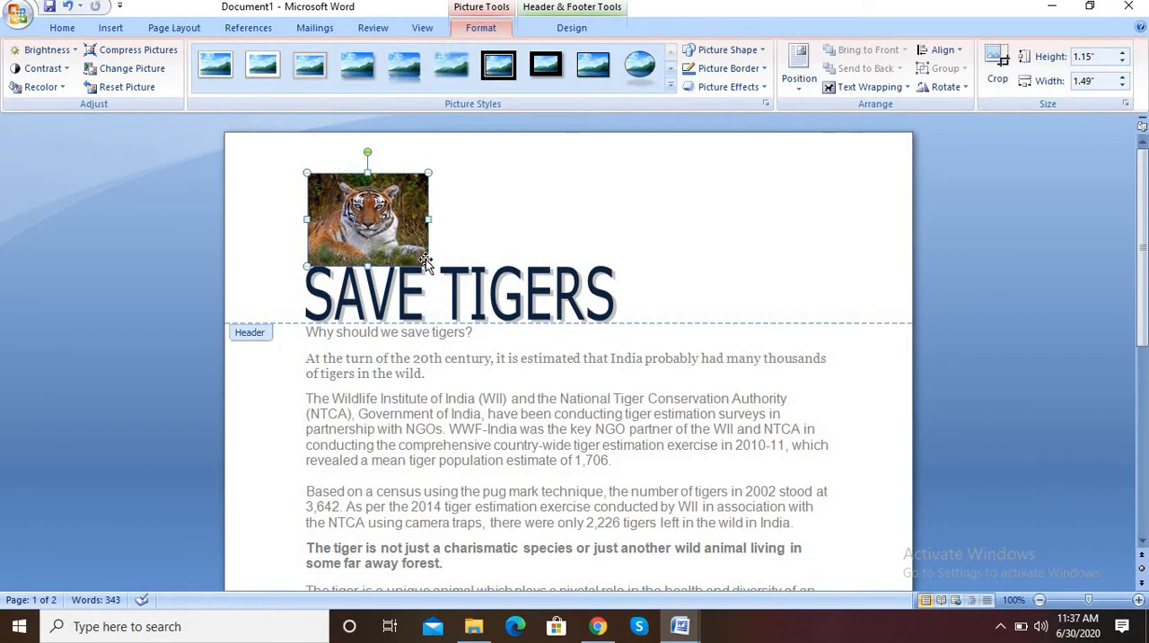
drag(427, 267, 417, 255)
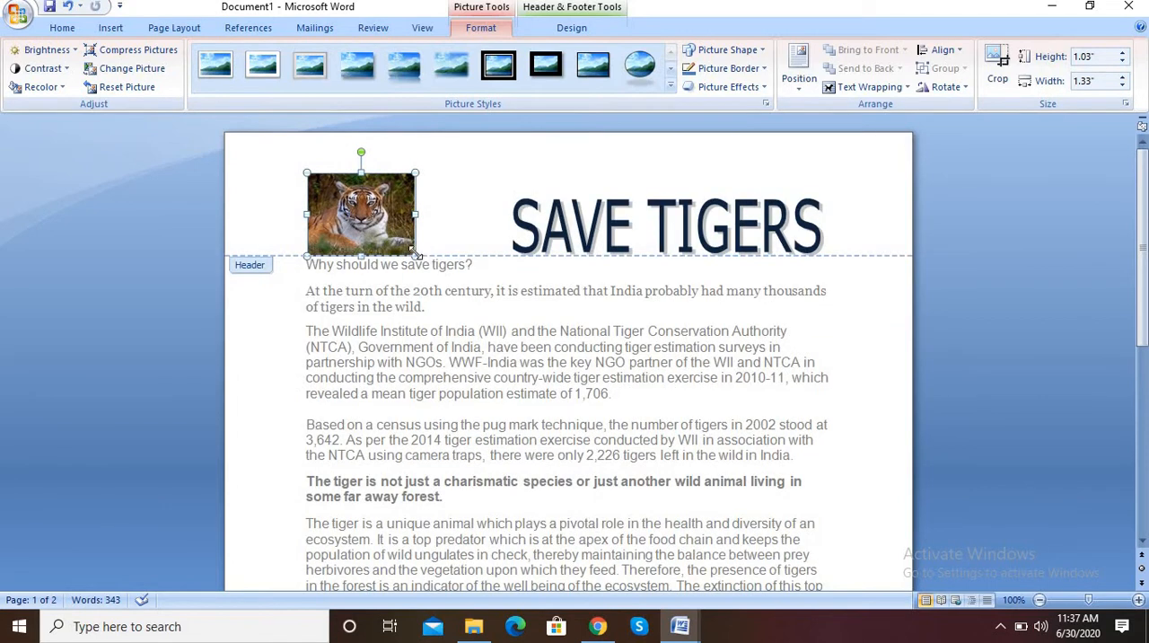
Remove the extra blank space between the tiger picture and the SAVE TIGERS title so they sit close together
click(509, 248)
key(BackSpace)
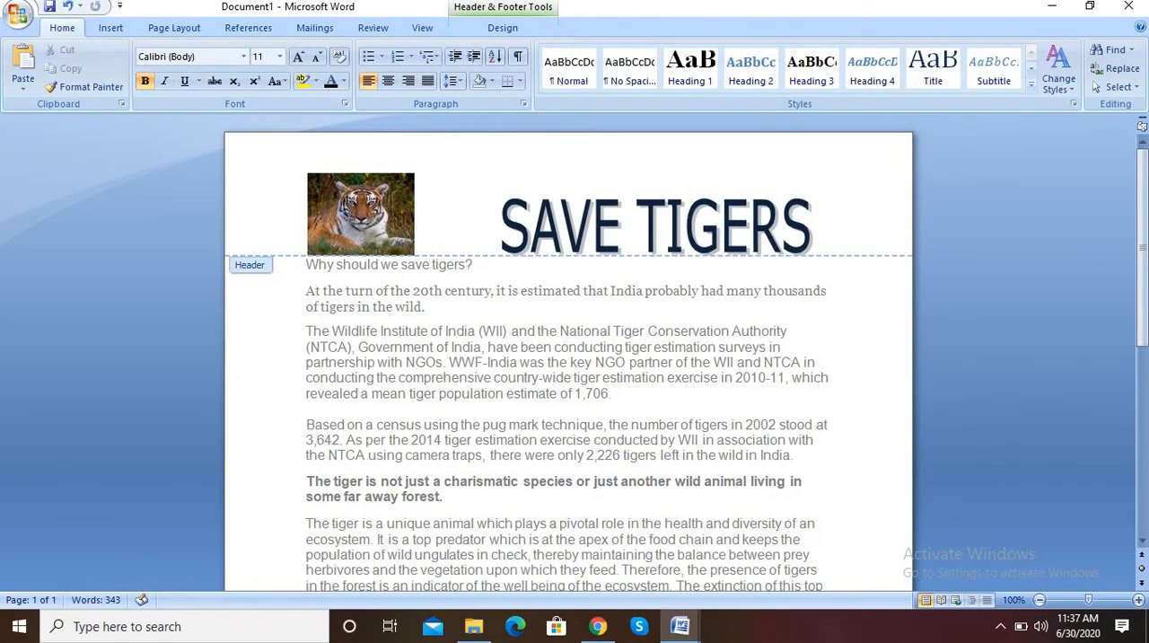
key(BackSpace)
key(BackSpace)
key(BackSpace)
key(BackSpace)
key(BackSpace)
key(BackSpace)
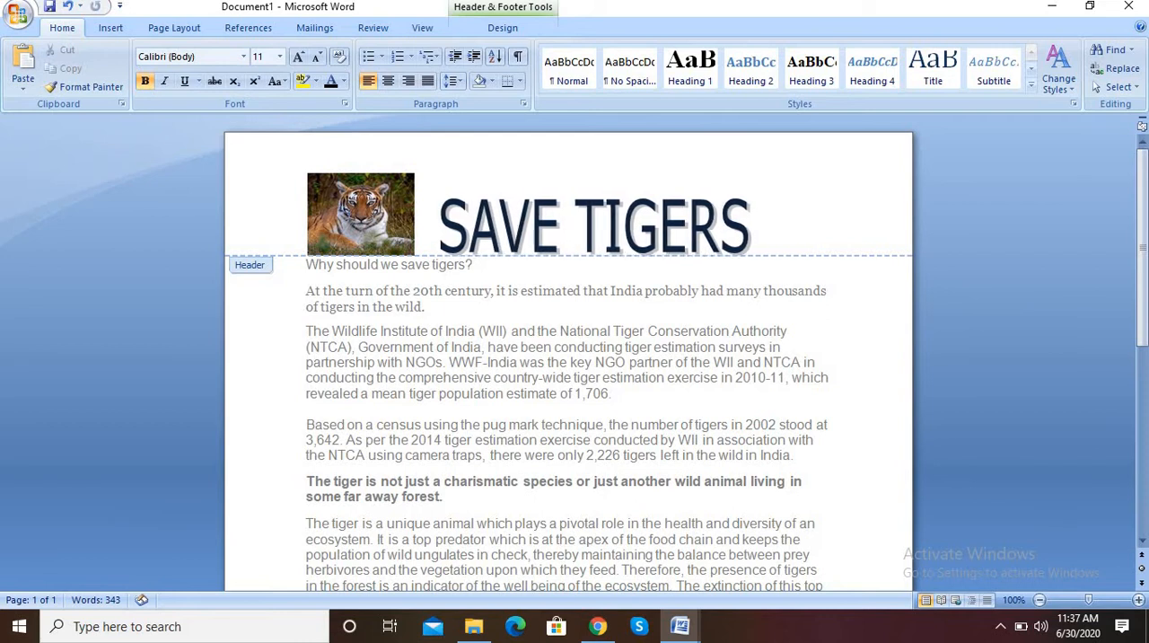
key(BackSpace)
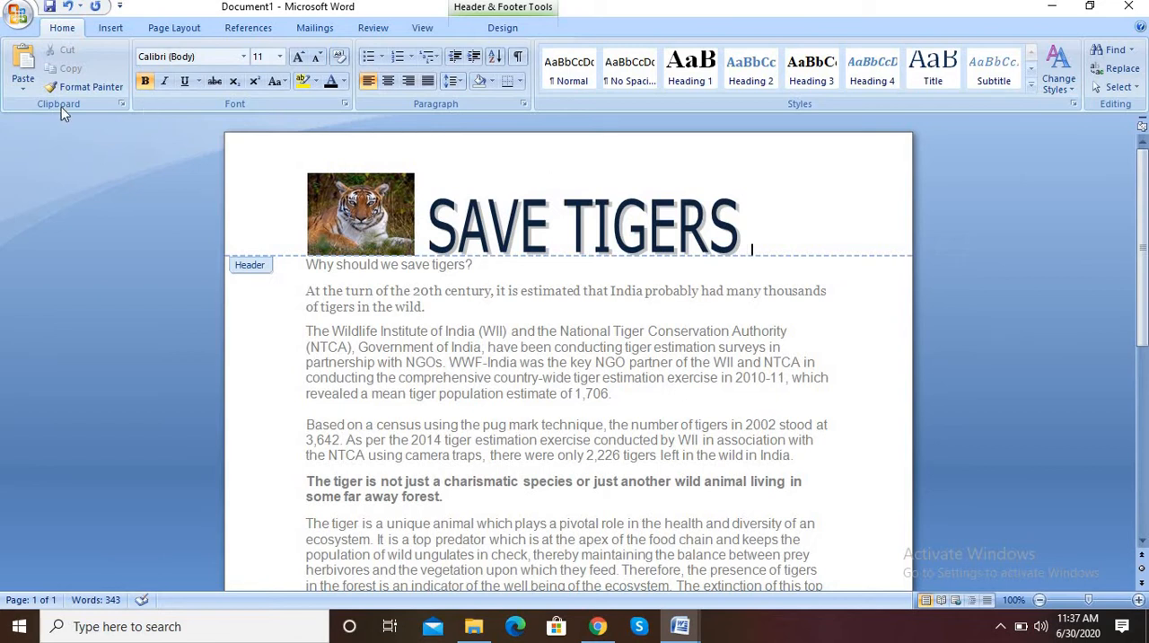
Insert the paw print picture named images from the R&D(20-21) folder after the SAVE TIGERS title in the header
click(111, 27)
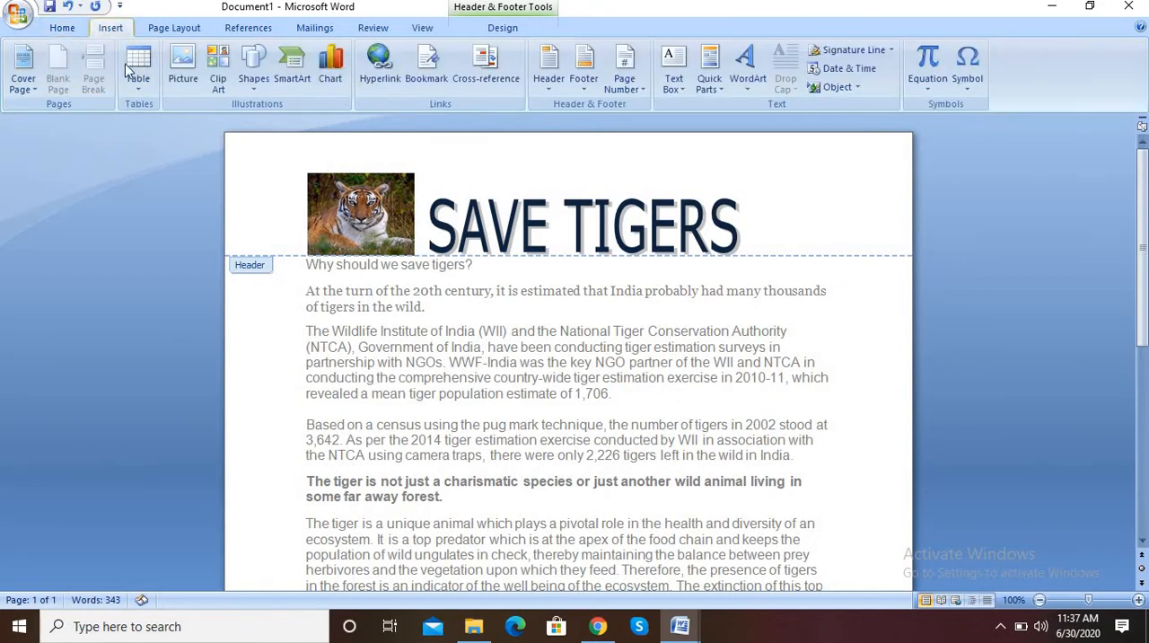
click(186, 88)
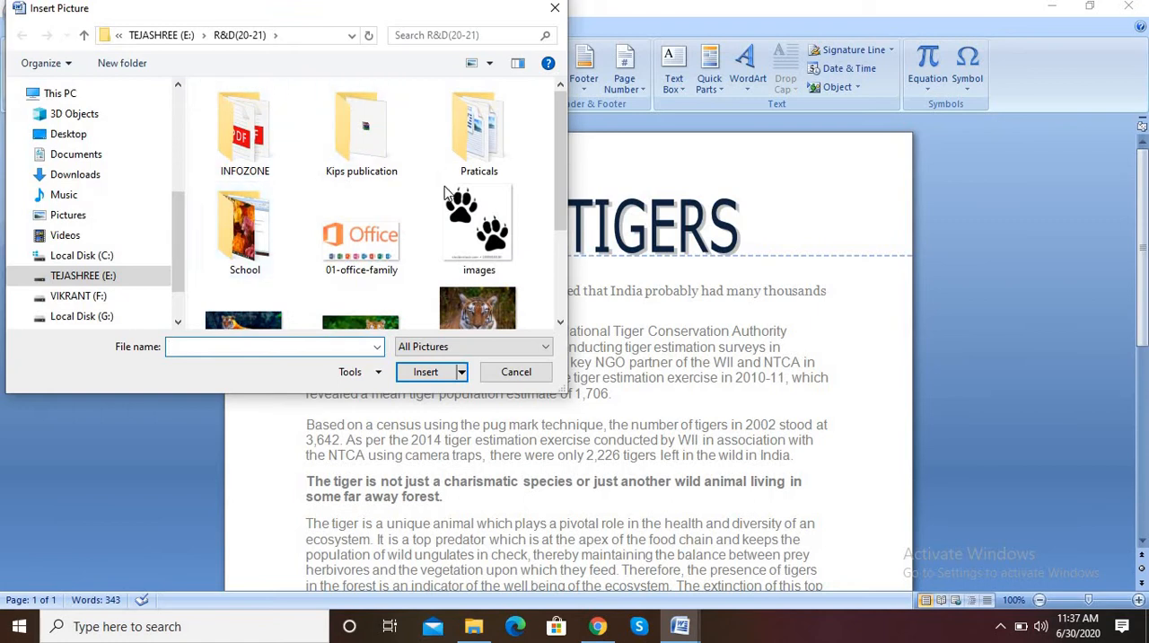
click(466, 212)
click(424, 372)
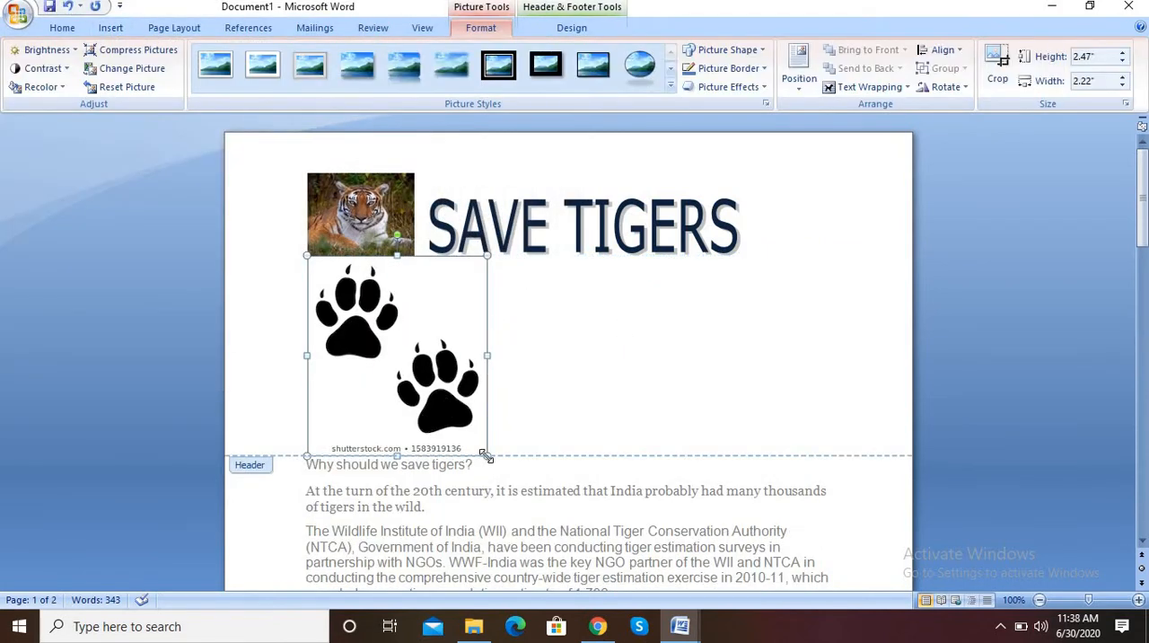
Resize the paw print picture to about 0.85" high and 0.68" wide so it fits beside the title
drag(487, 456, 356, 308)
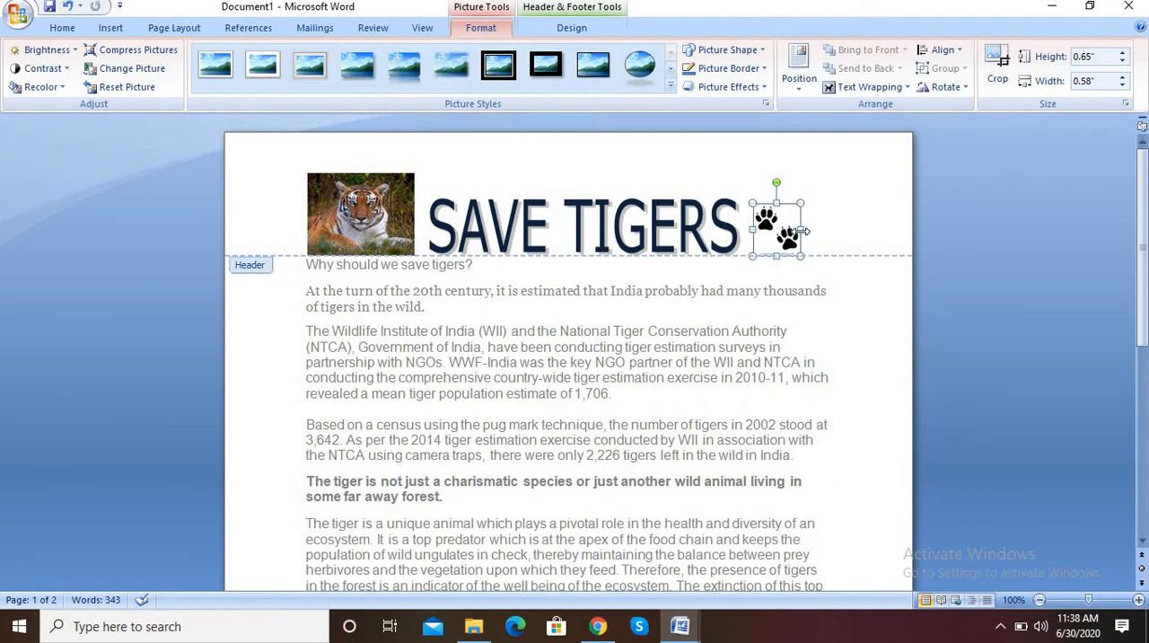
drag(813, 230, 834, 234)
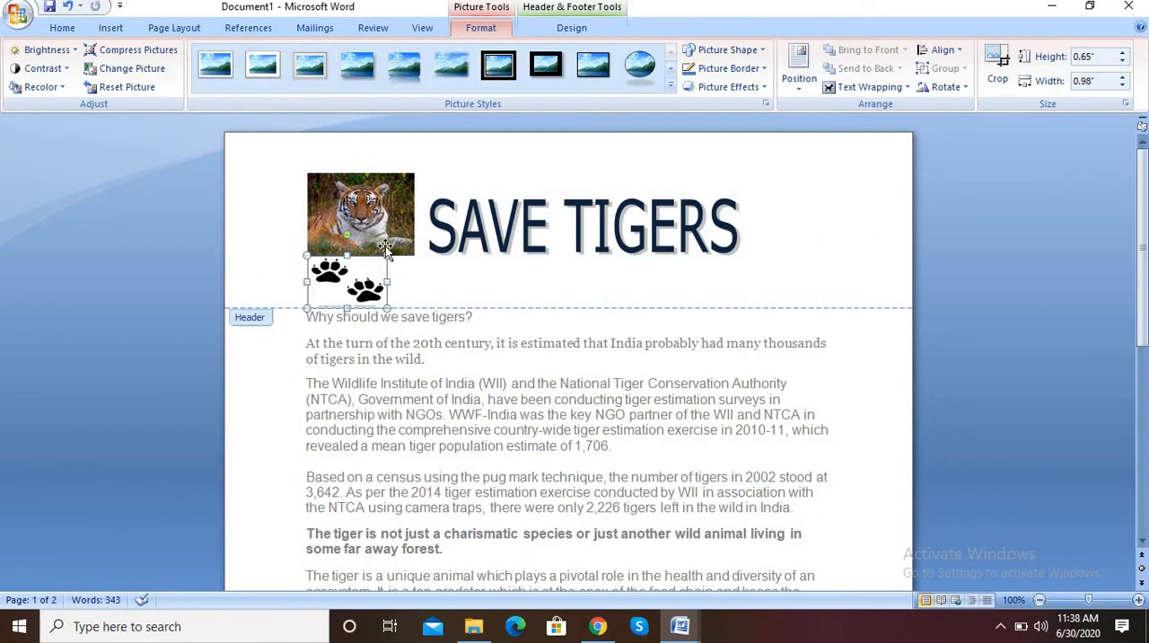
drag(346, 311, 347, 327)
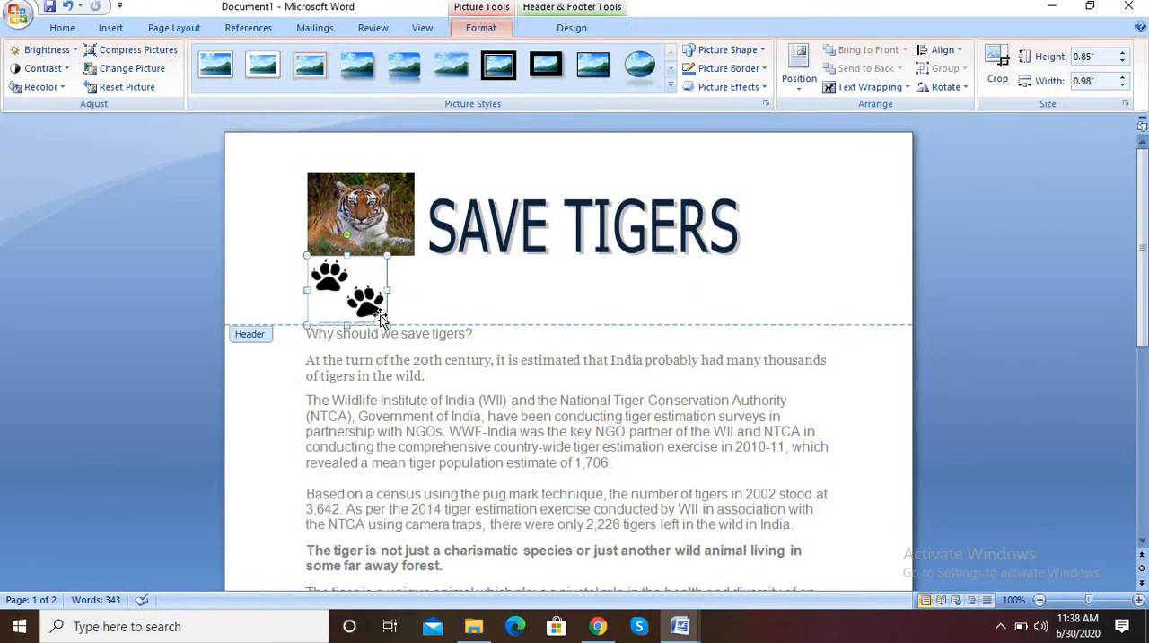
drag(368, 287, 365, 298)
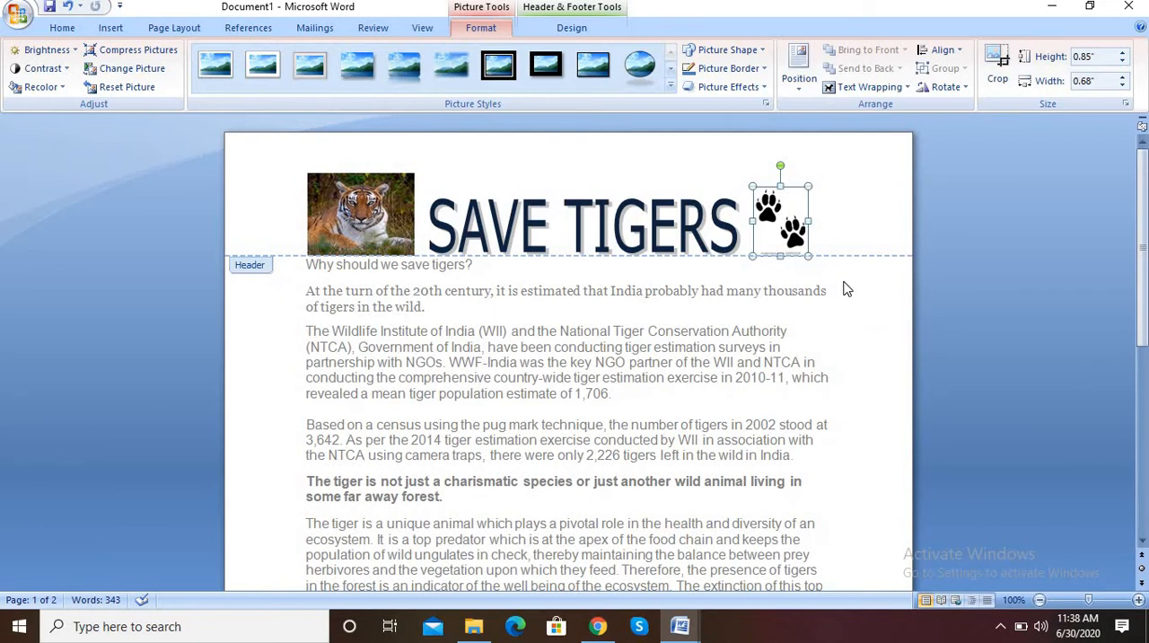
Add blank lines below the header title and enter the subtitle "A Report on the Status of Tigers in India"
click(847, 206)
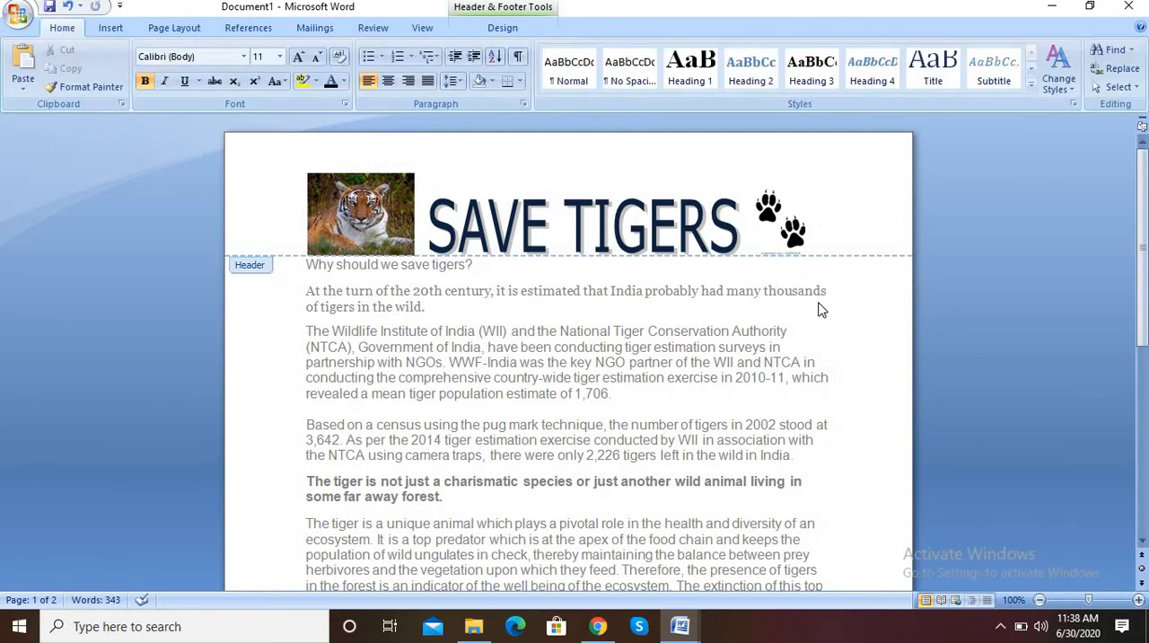
key(Return)
key(Return)
key(Return)
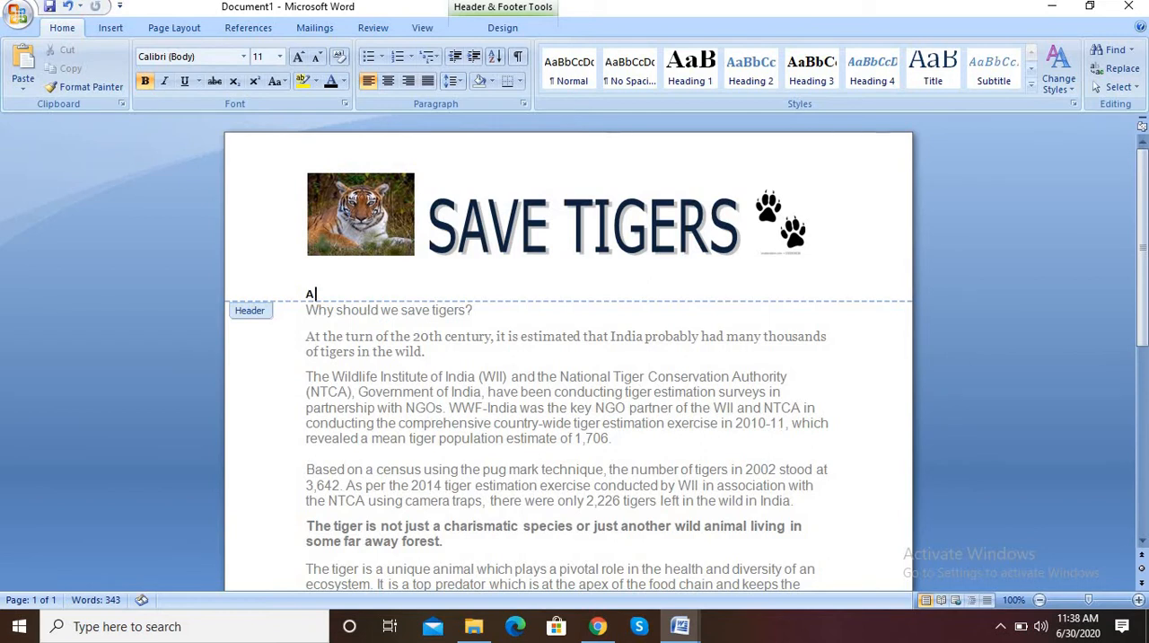
text(A Report on the Status of Tigers in India)
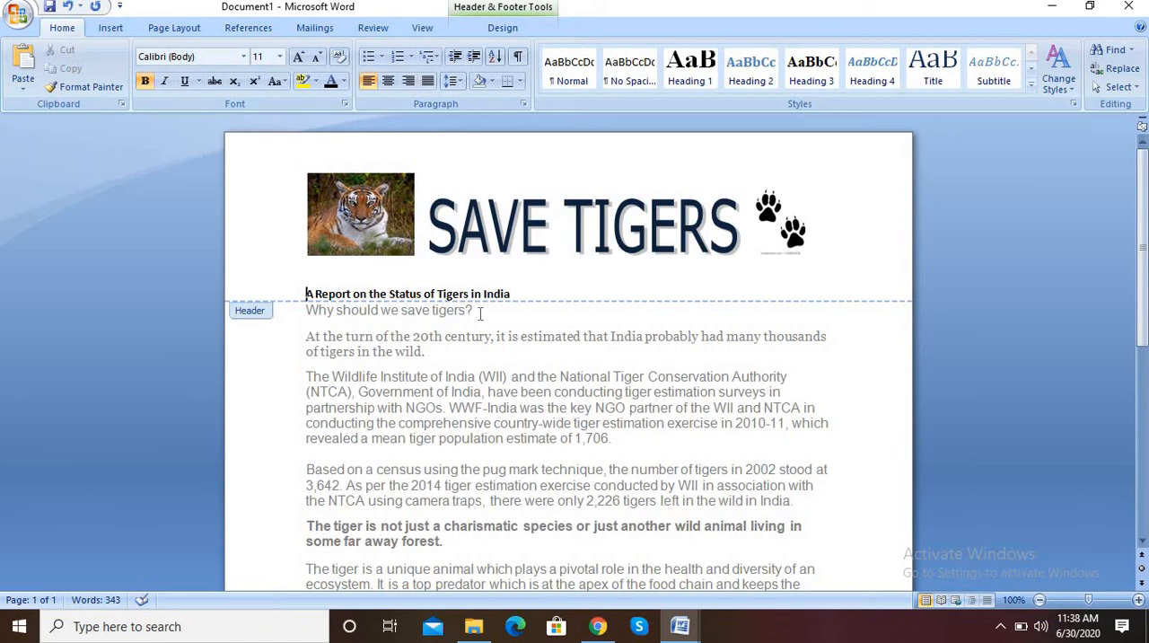
Format the subtitle "A Report on the Status of Tigers in India" in Algerian, size 20, dark red
key(ctrl+a)
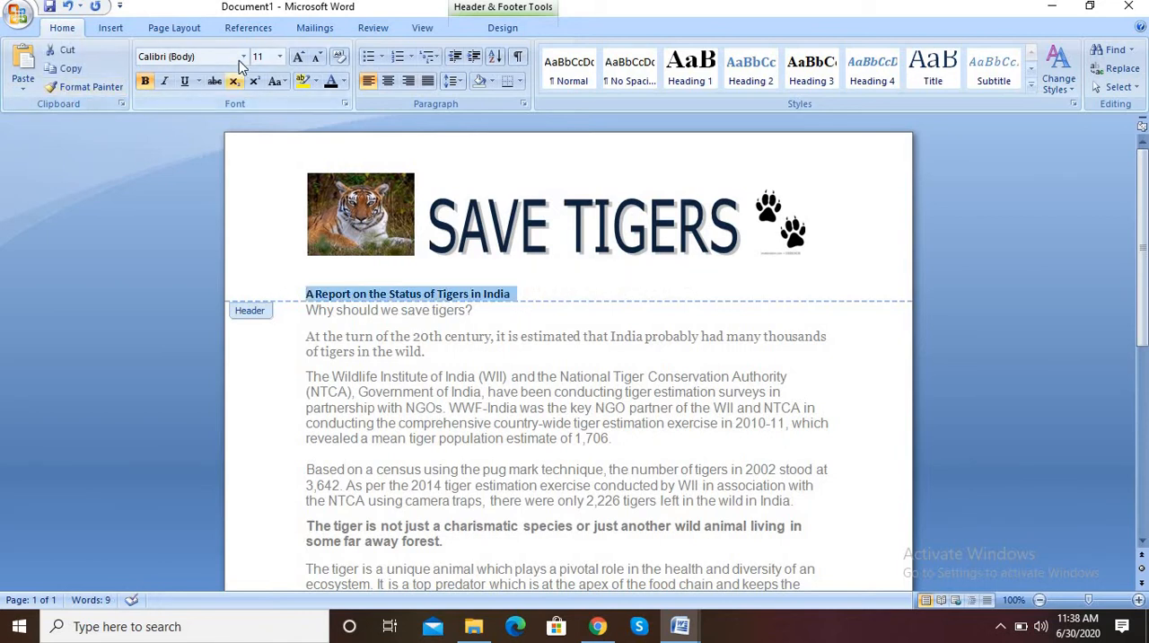
click(242, 56)
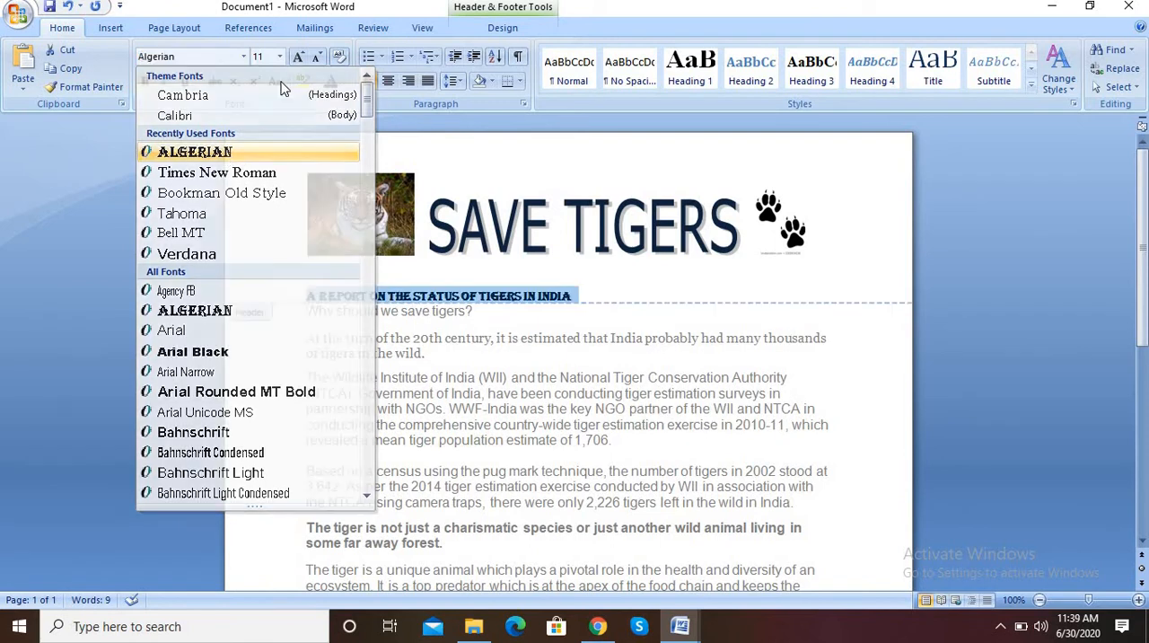
click(280, 56)
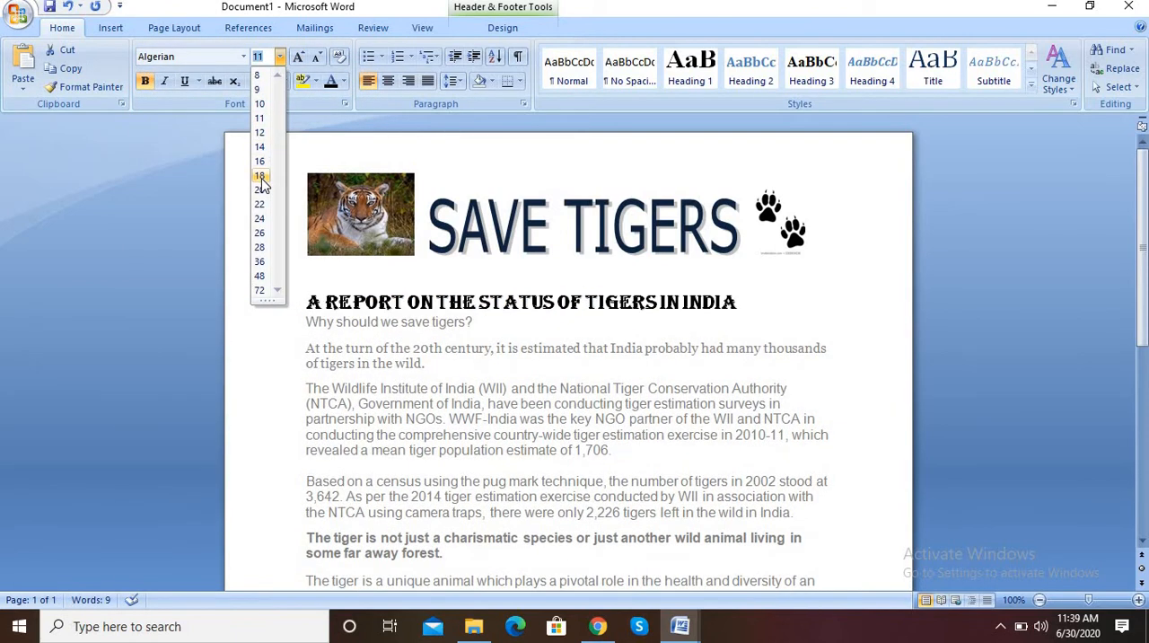
click(259, 190)
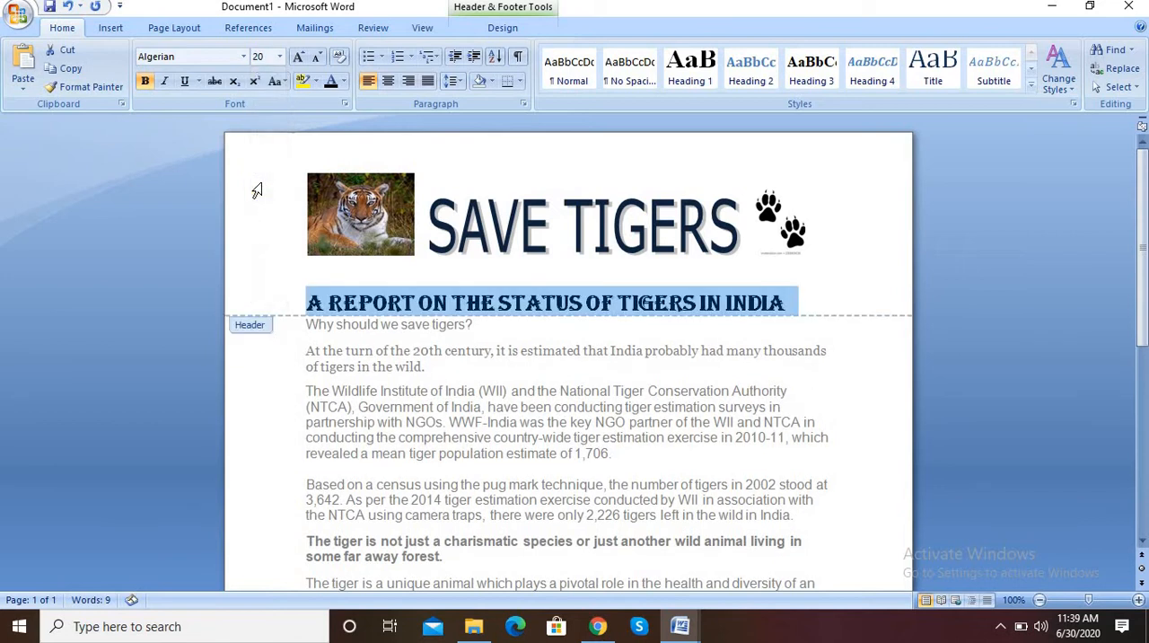
click(345, 81)
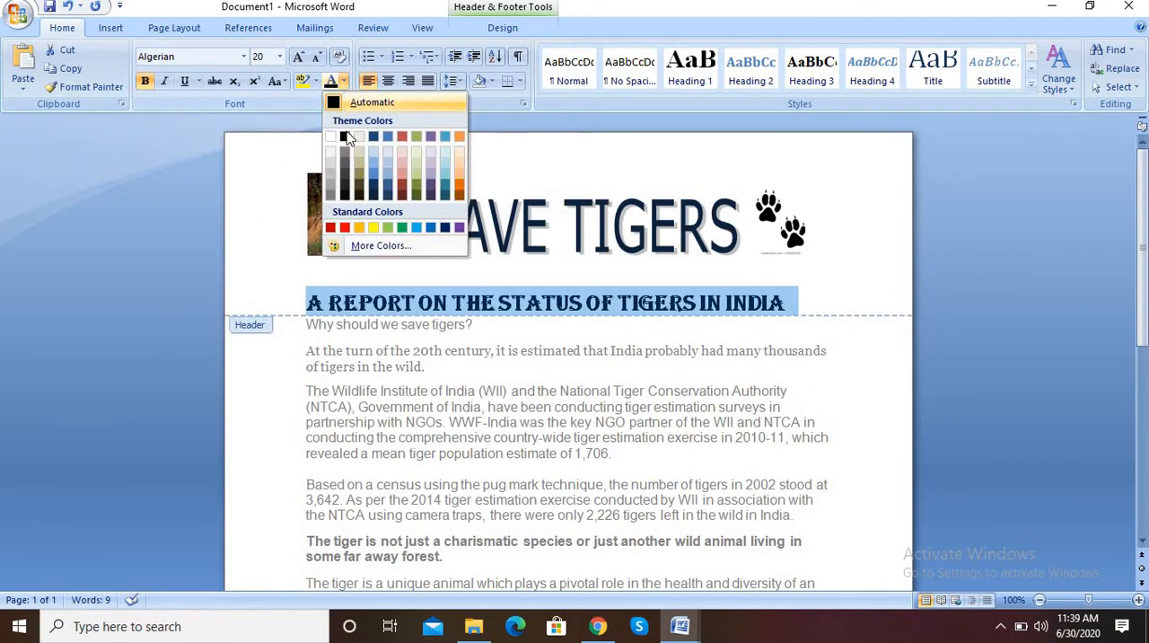
click(334, 228)
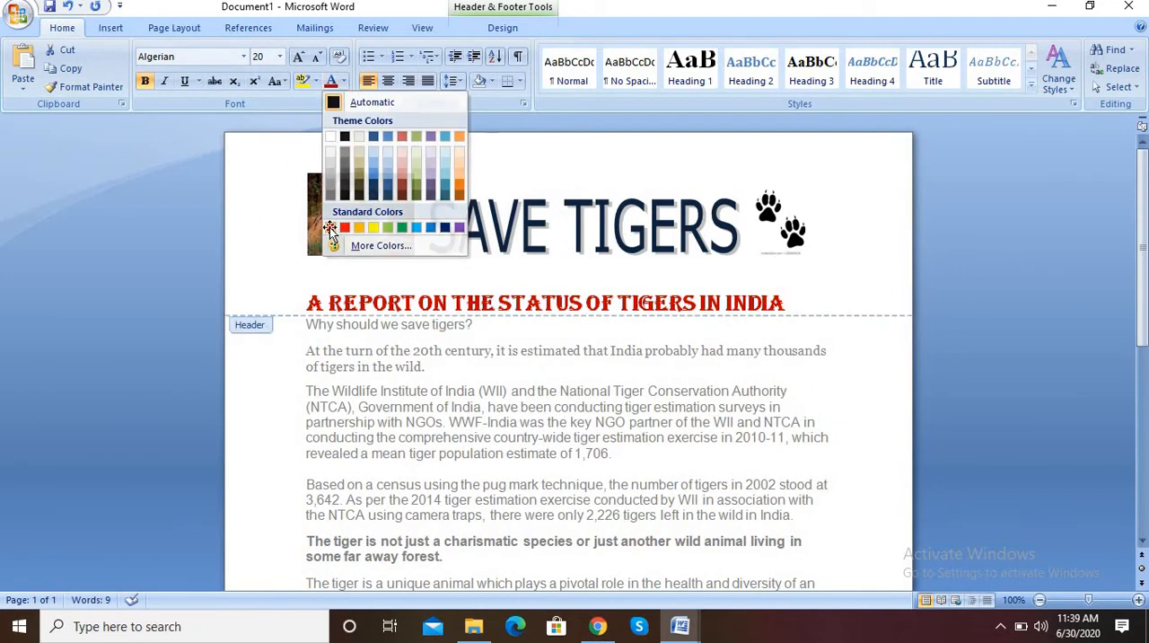
Remove bold from the subtitle, underline it, enlarge it to size 22, and return to the document body
click(147, 81)
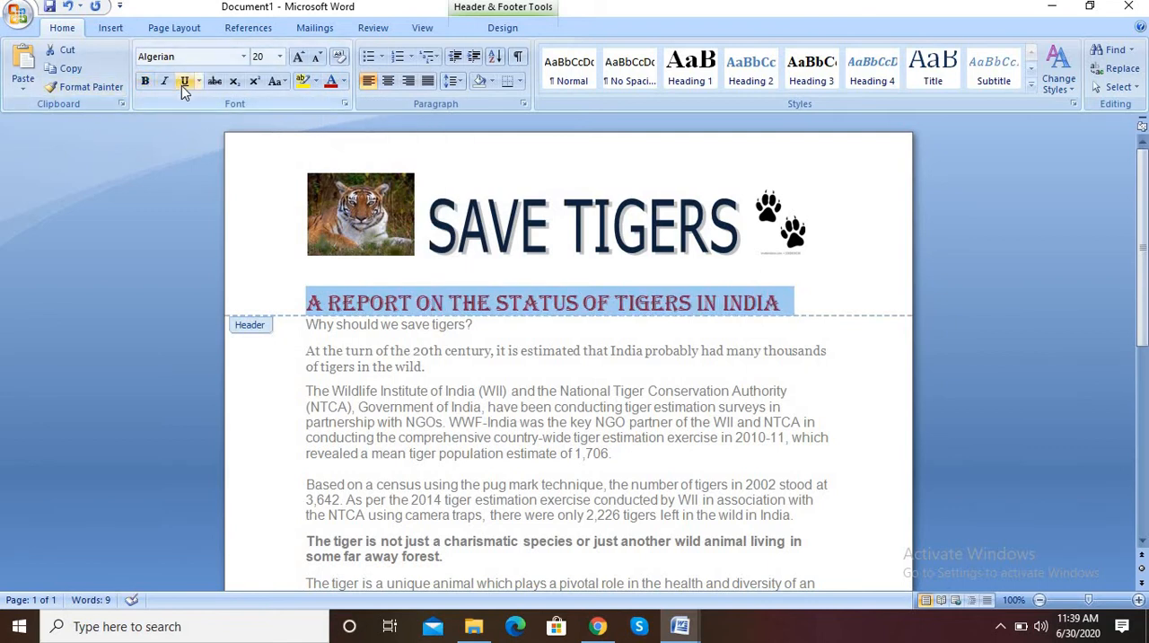
click(182, 83)
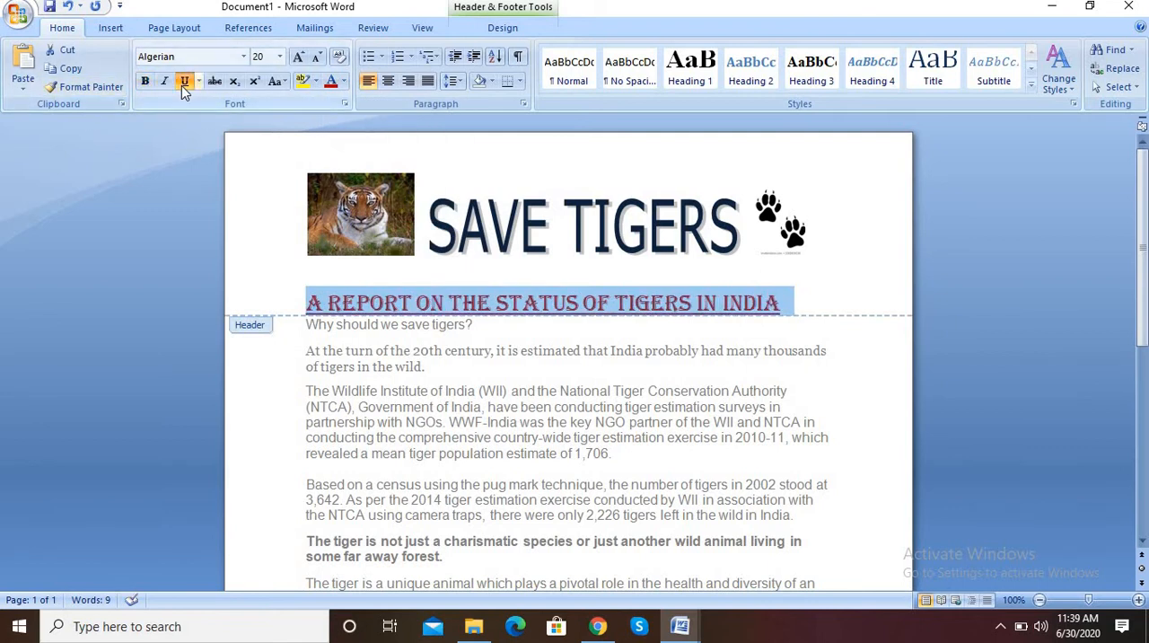
click(297, 56)
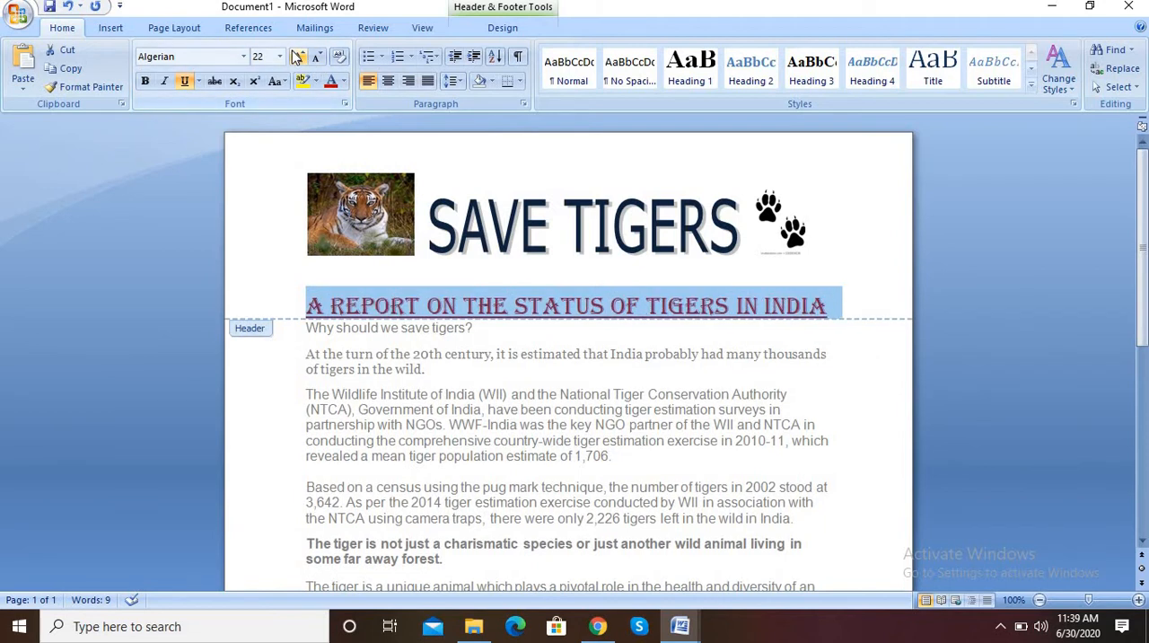
click(297, 57)
click(323, 57)
double_click(506, 381)
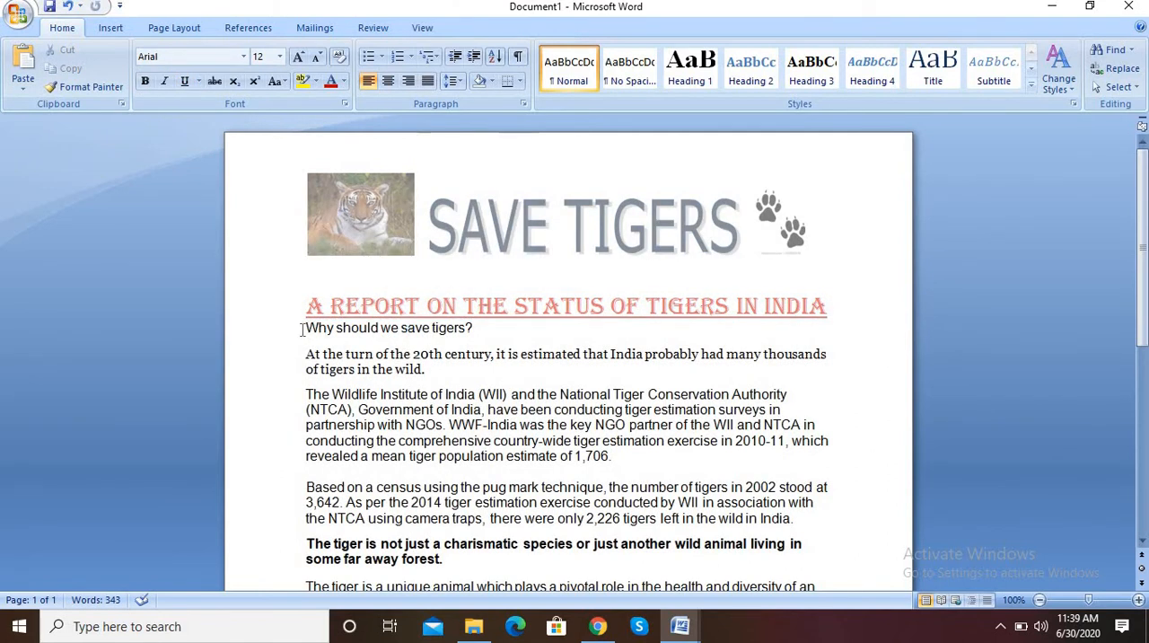
Add a blank line above the heading "Why should we save tigers?" and make that heading bold
key(Return)
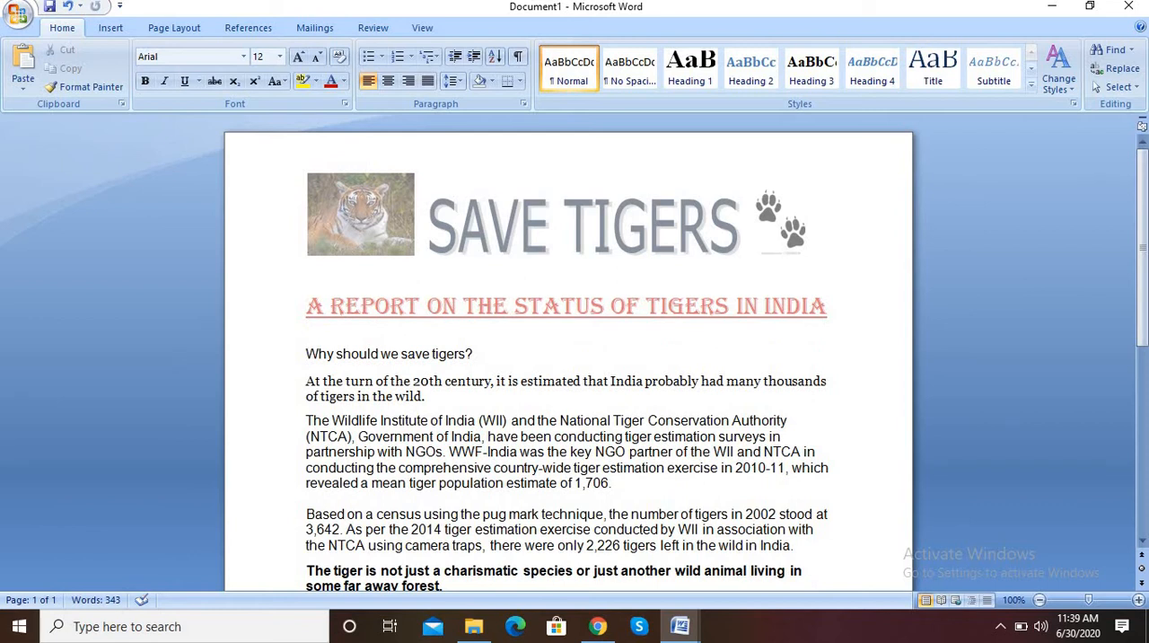
click(313, 354)
drag(306, 353, 492, 357)
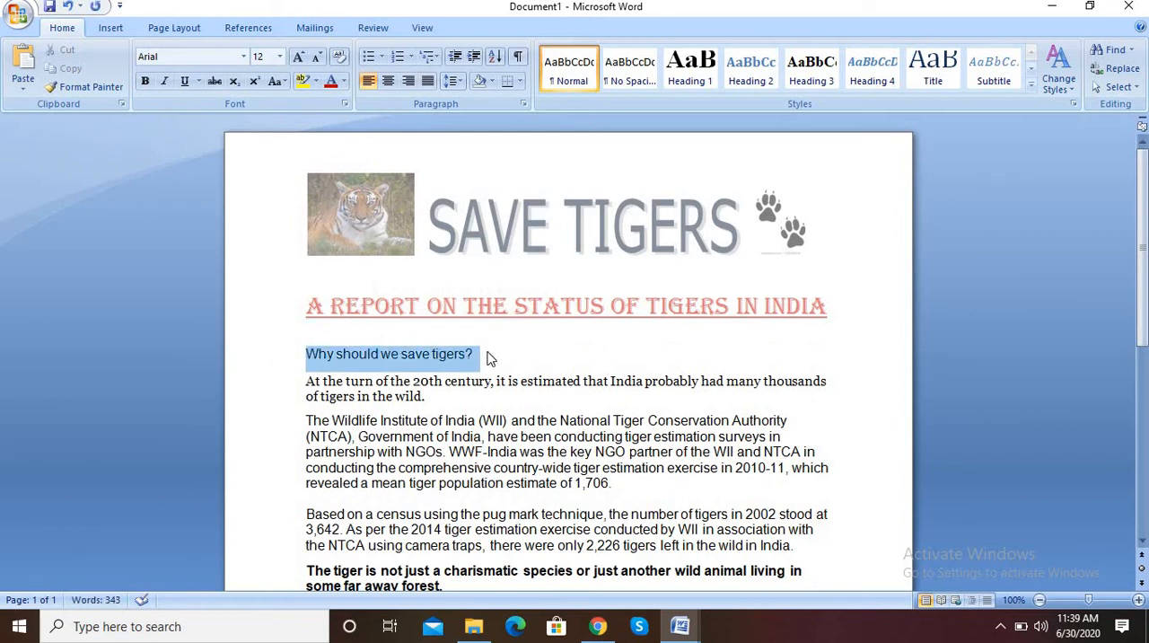
click(145, 83)
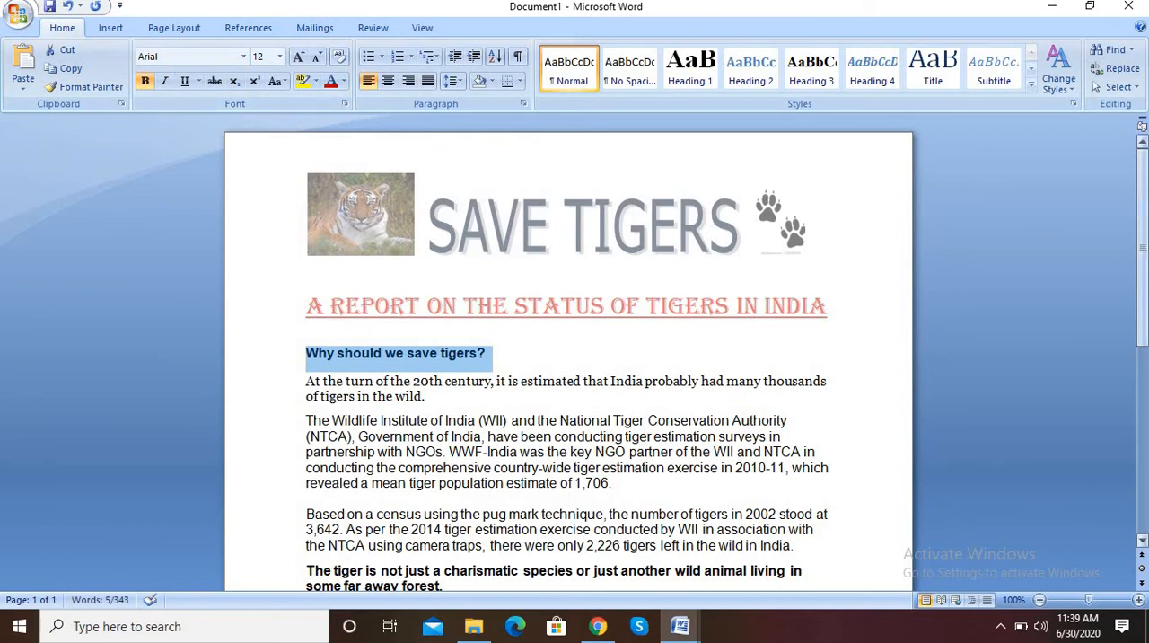
Insert the tiger1 picture from the R&D(20-21) folder on a new line after the paragraph ending "tigers left in the wild in India."
scroll(801, 262, down, 4)
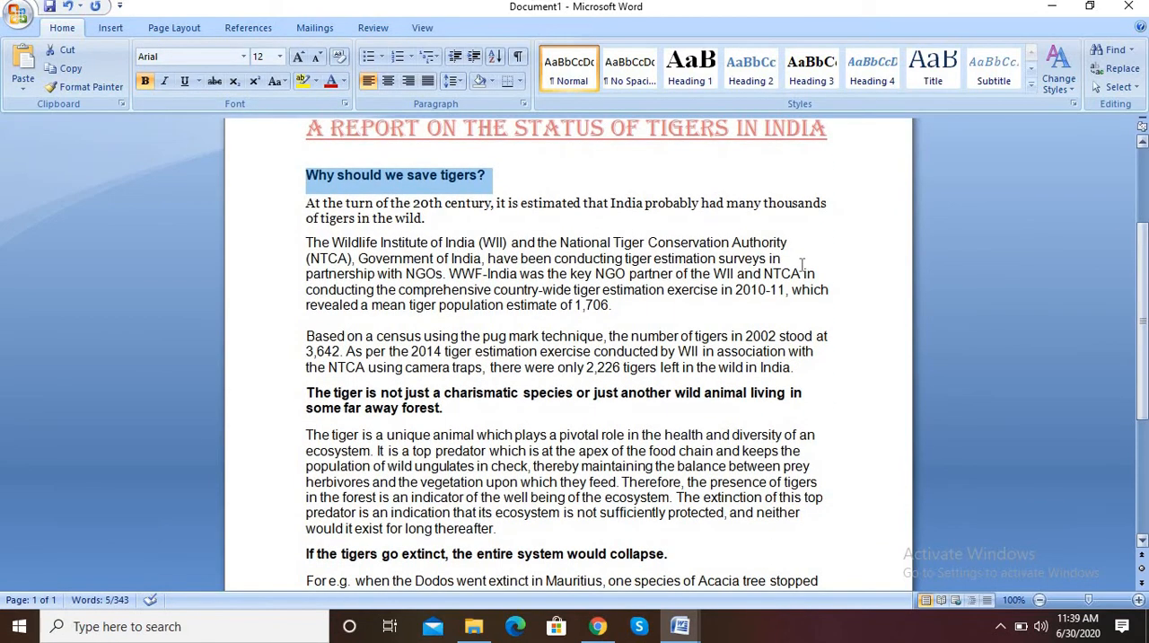
click(809, 370)
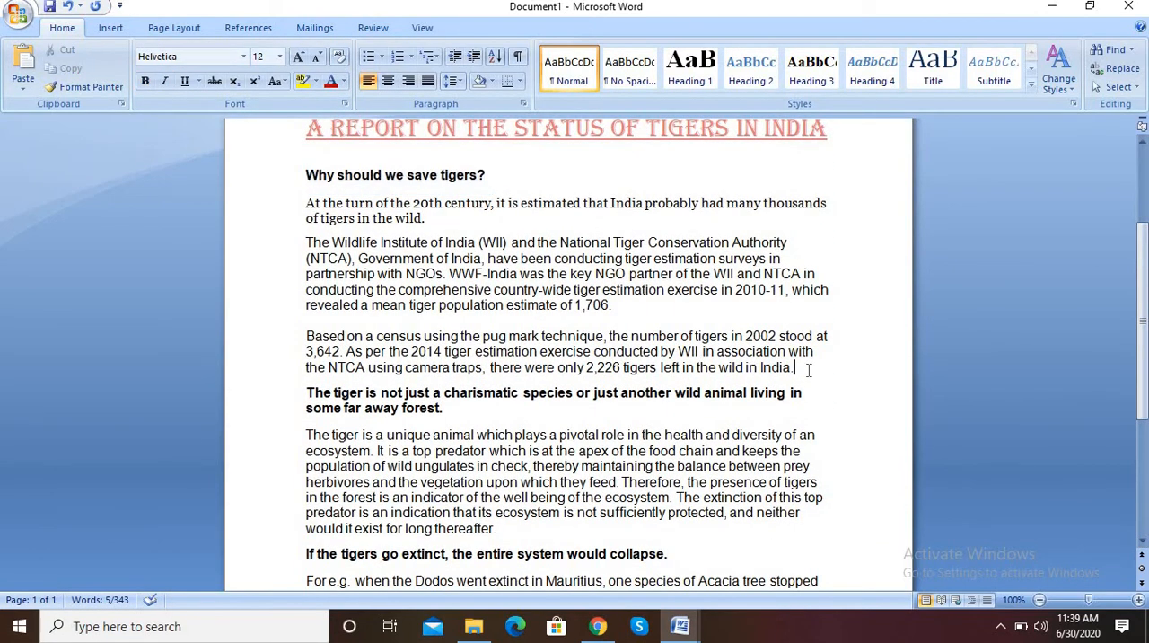
key(Return)
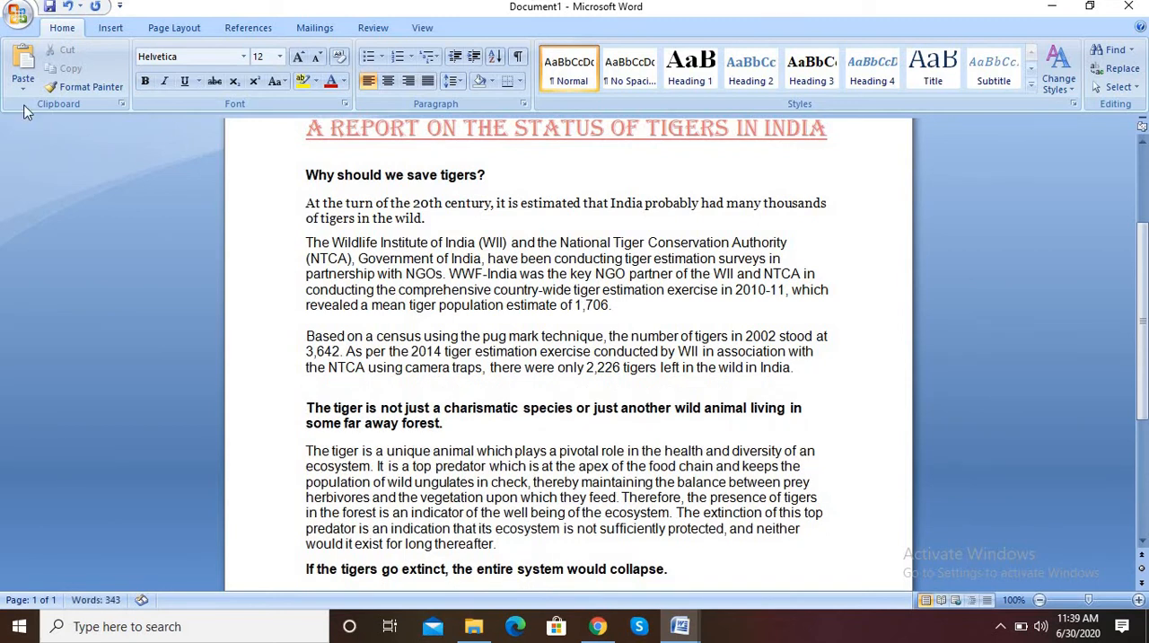
click(112, 29)
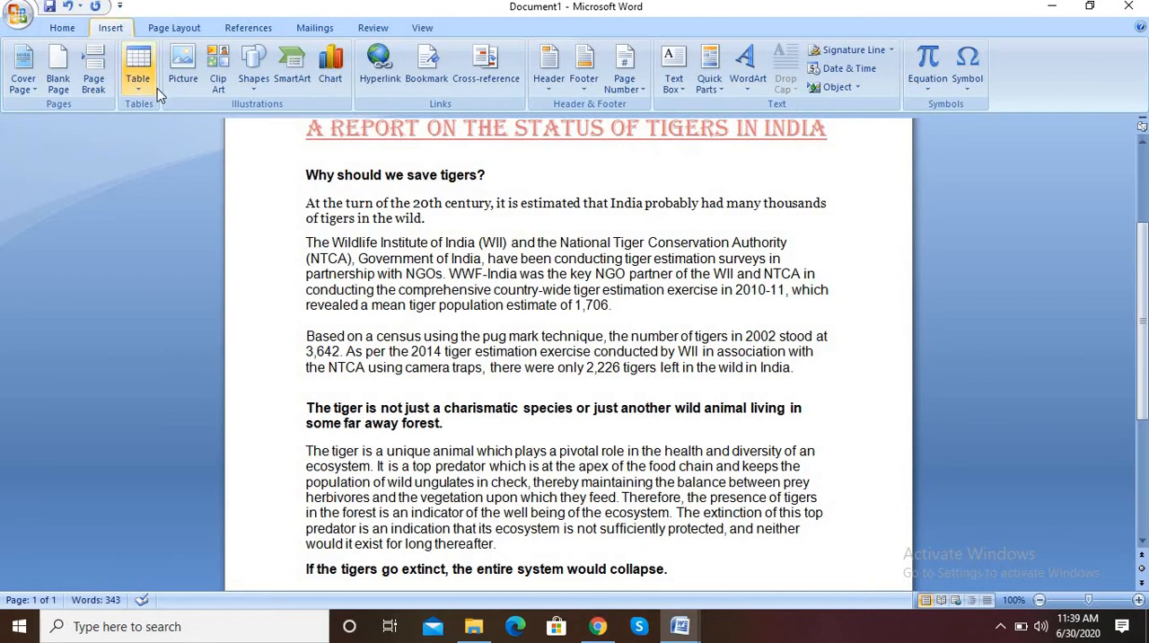
click(194, 73)
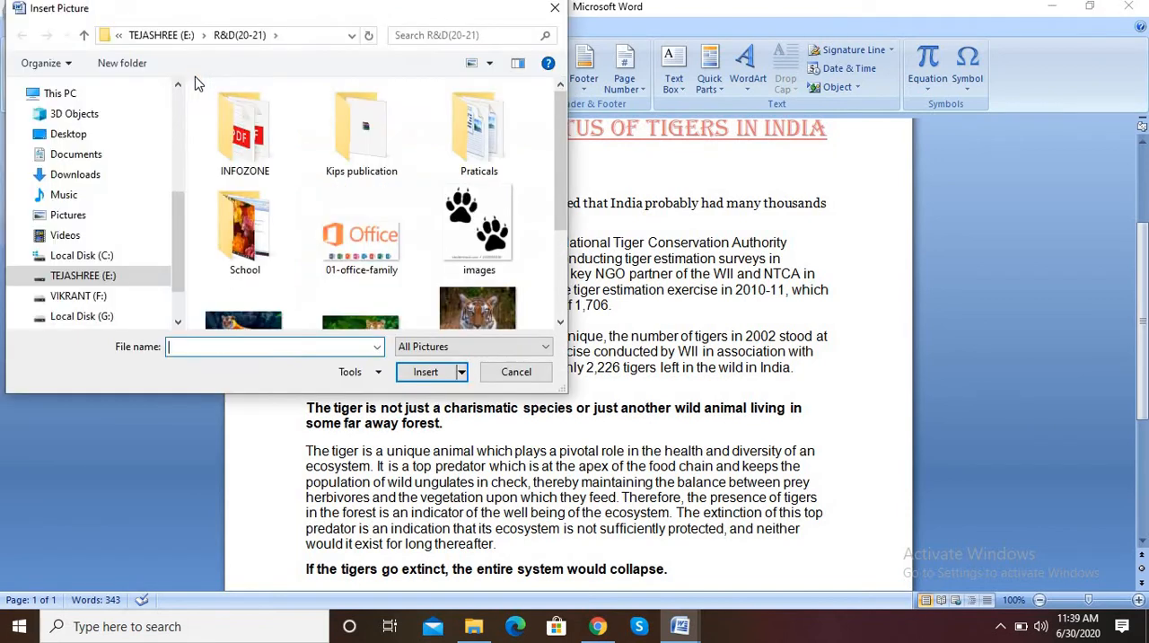
drag(564, 228, 564, 265)
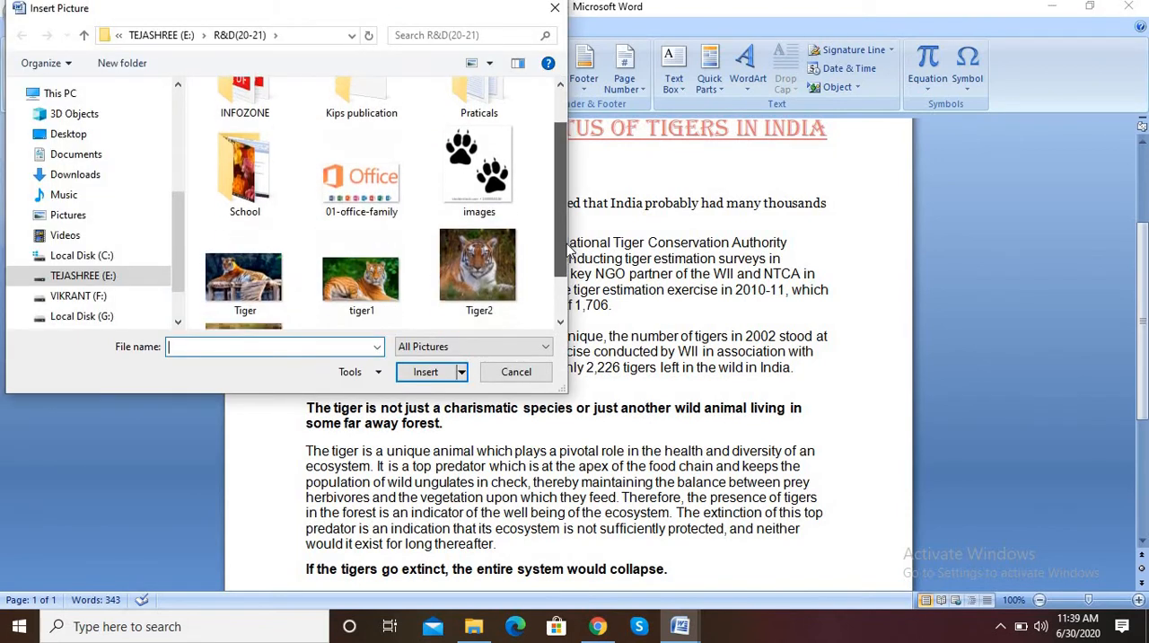
click(361, 269)
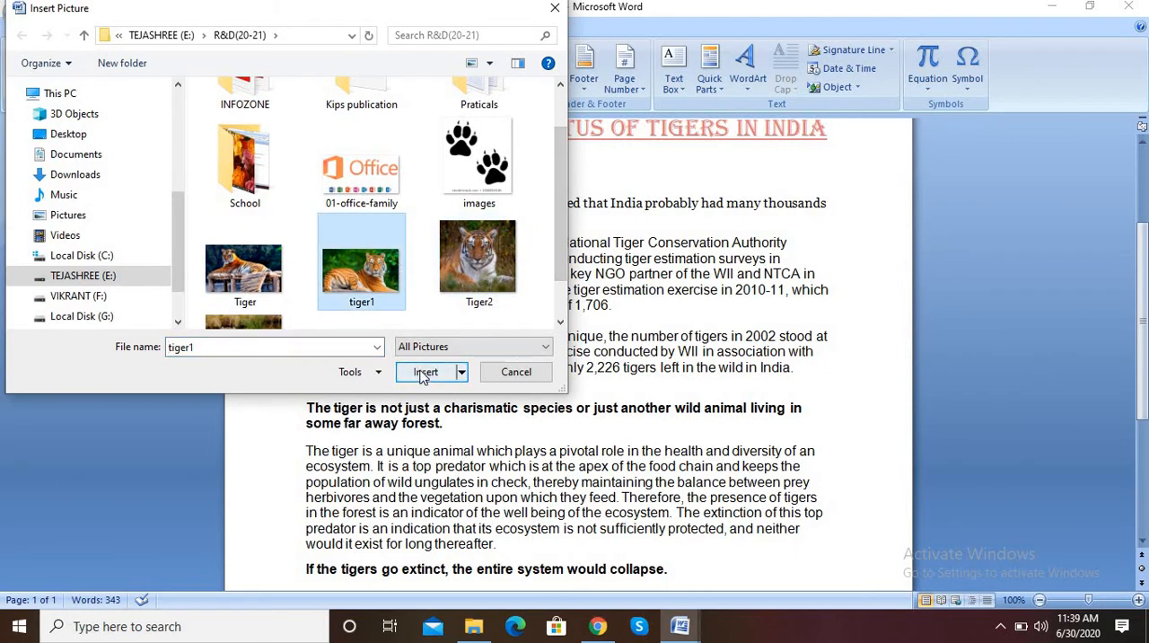
click(423, 374)
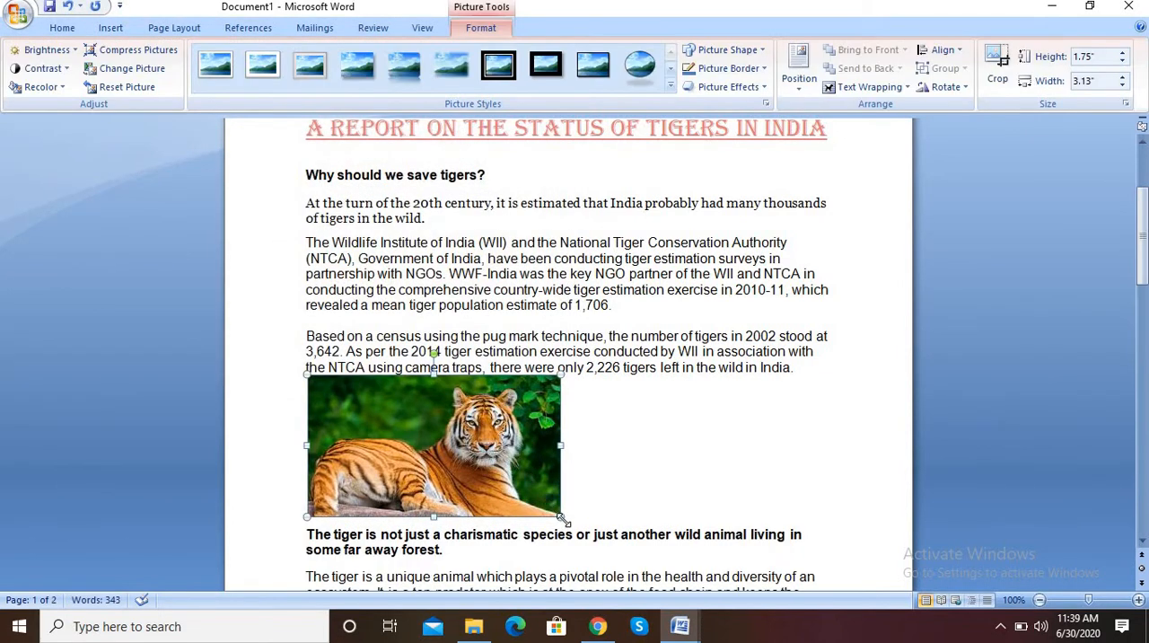
Shrink the inserted tiger1 picture to about 1.31" high and 1.95" wide
drag(551, 515, 539, 505)
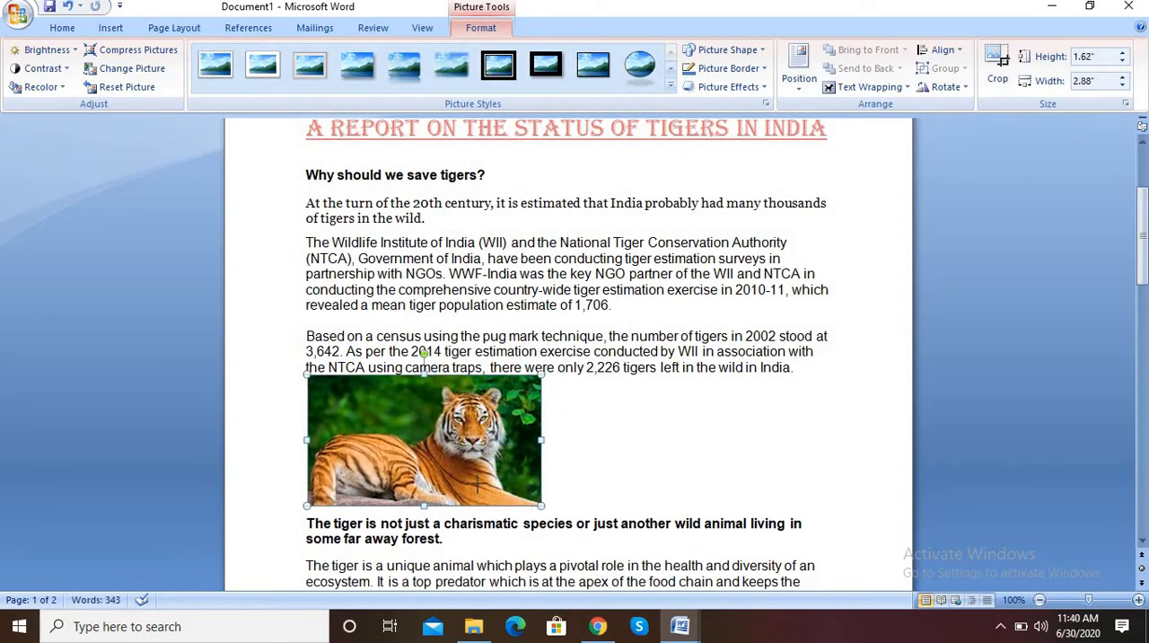
drag(477, 483, 453, 481)
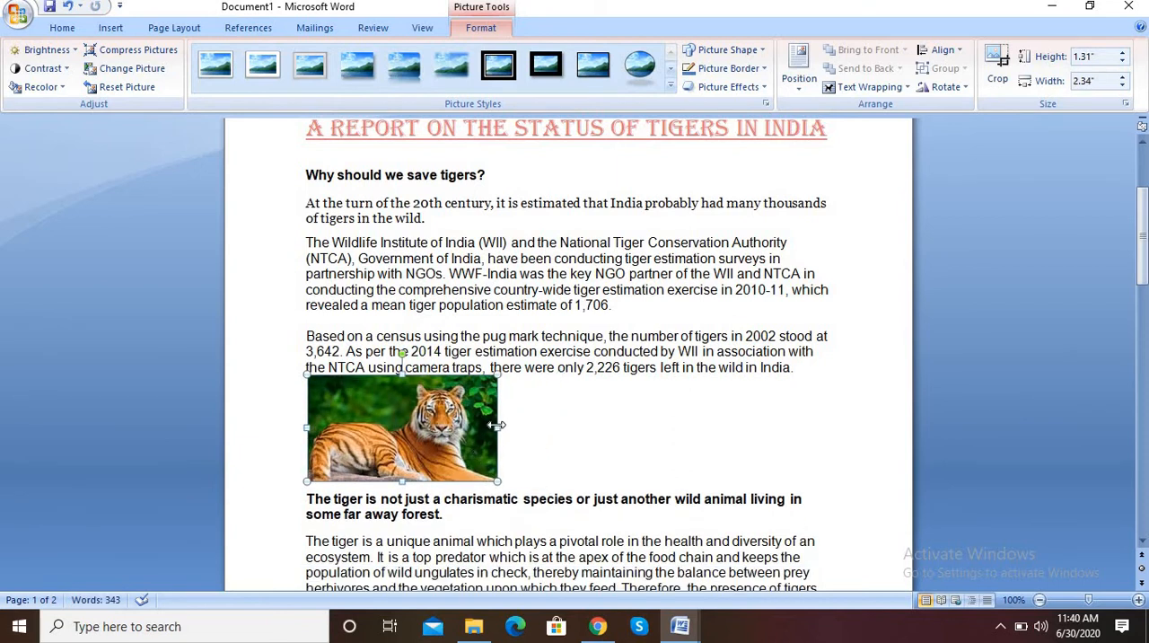
drag(498, 428, 463, 428)
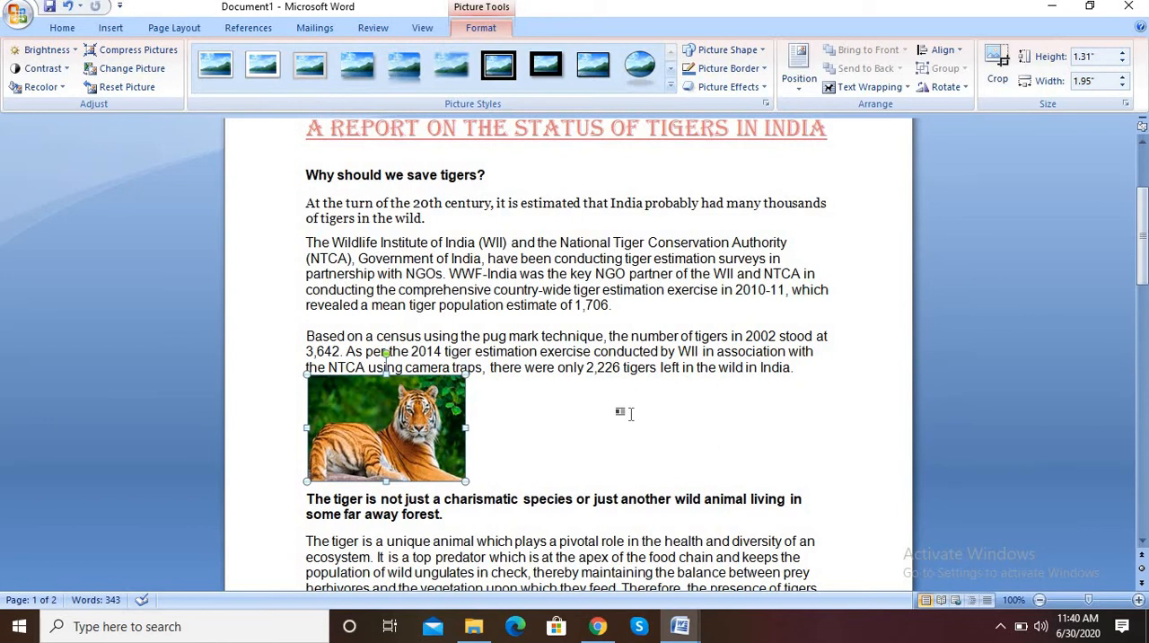
click(618, 415)
Insert the Tiger picture from the R&D(20-21) folder on a new line after the paragraph ending "exist for long thereafter."
drag(1143, 283, 1085, 391)
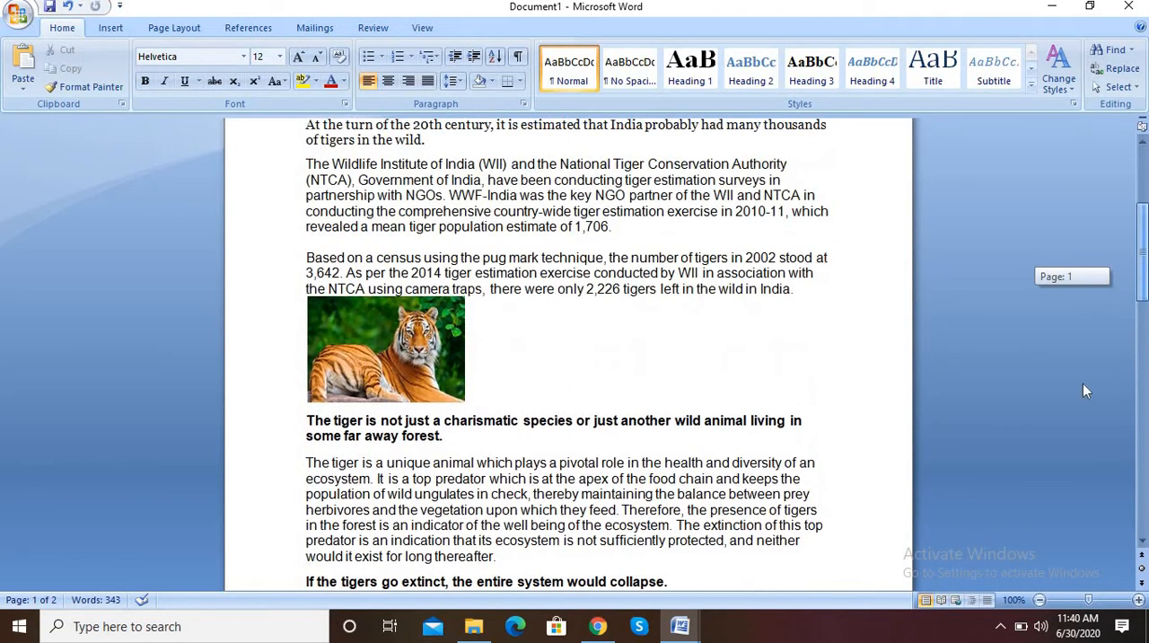
key(Return)
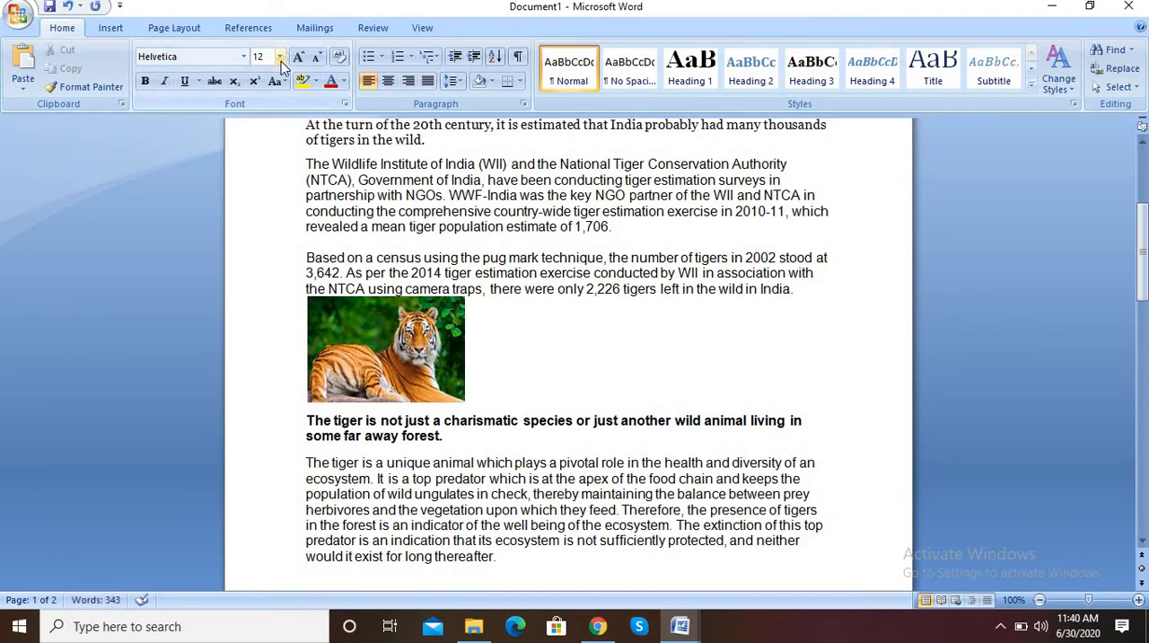
click(111, 28)
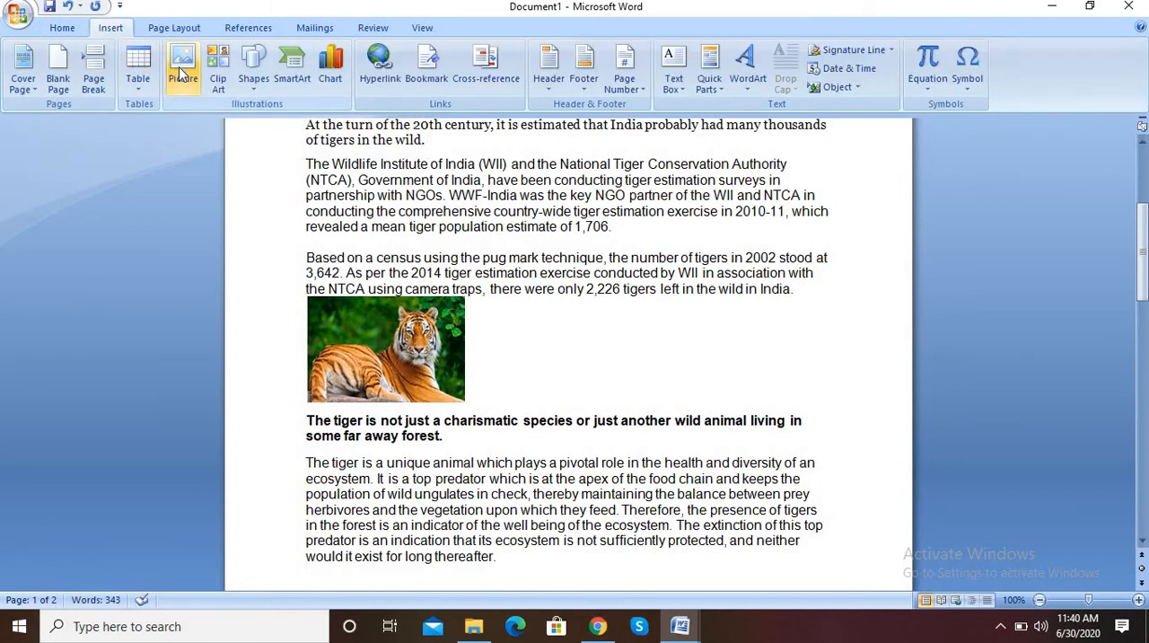
click(180, 68)
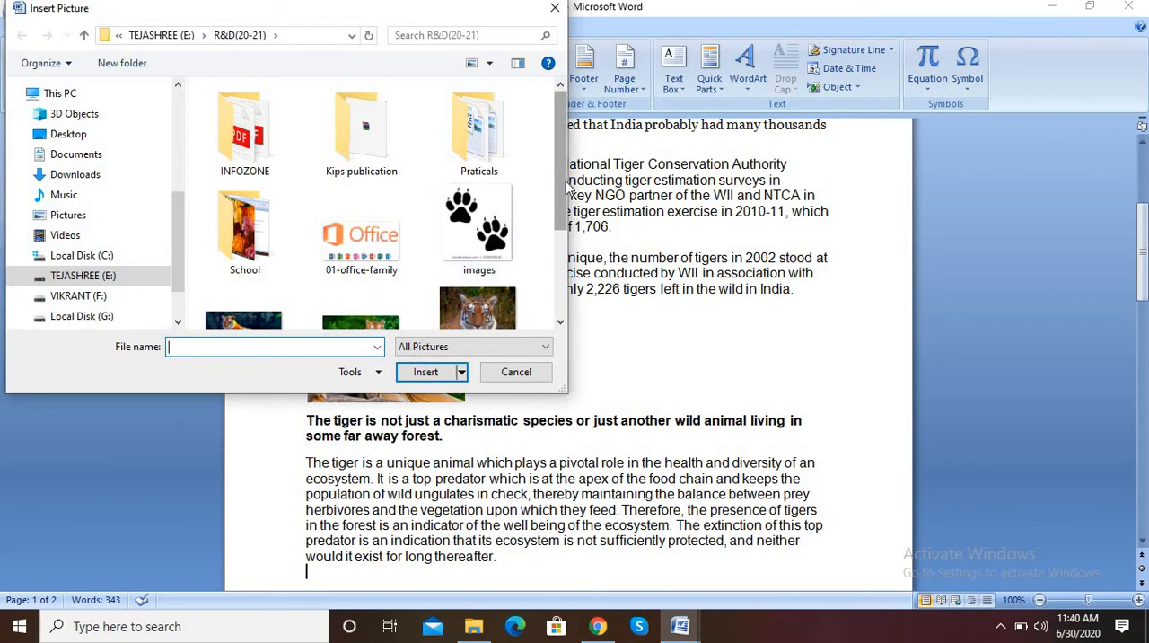
scroll(338, 223, down, 1)
click(243, 238)
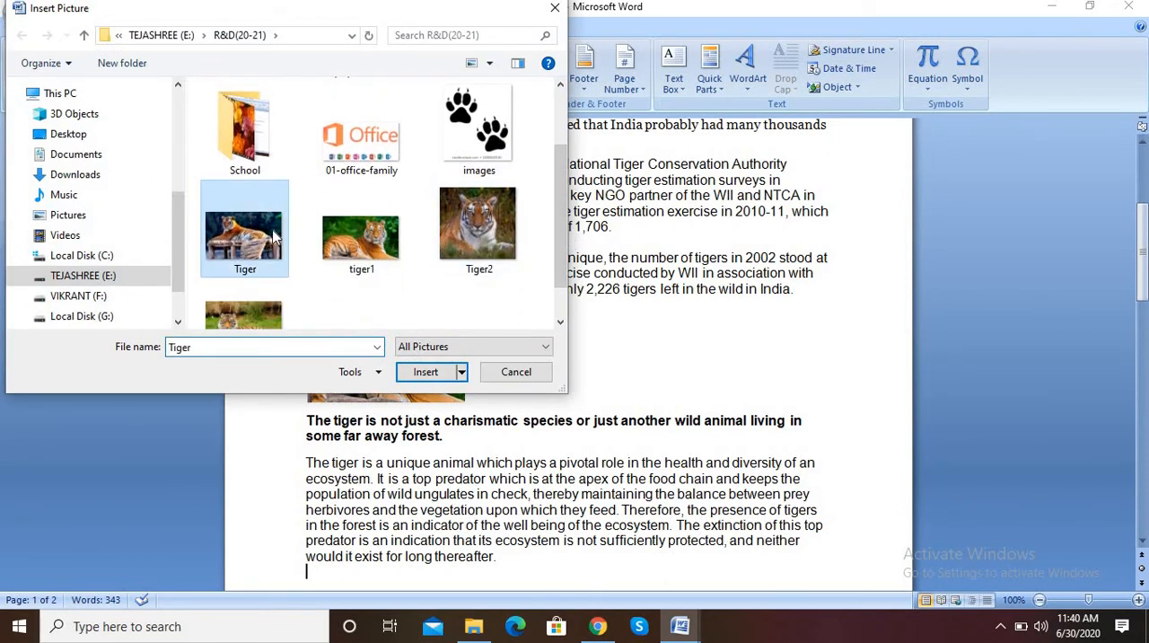
click(434, 374)
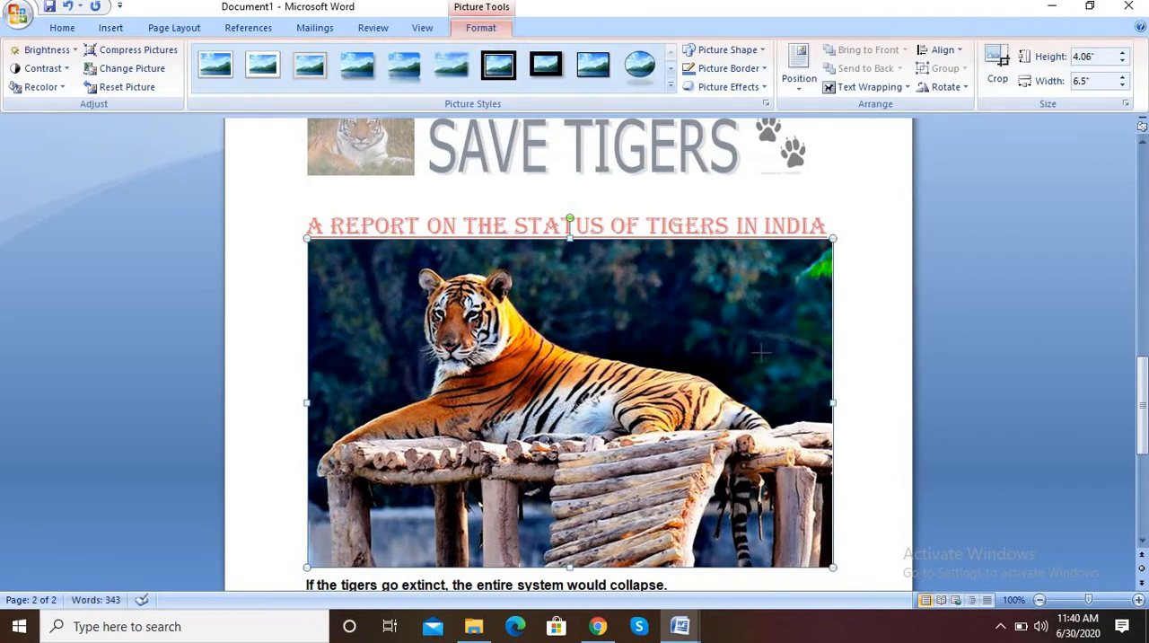
Shrink the picture of the tiger lying on the log platform to about 1.2" high and 1.92" wide
drag(759, 352, 463, 532)
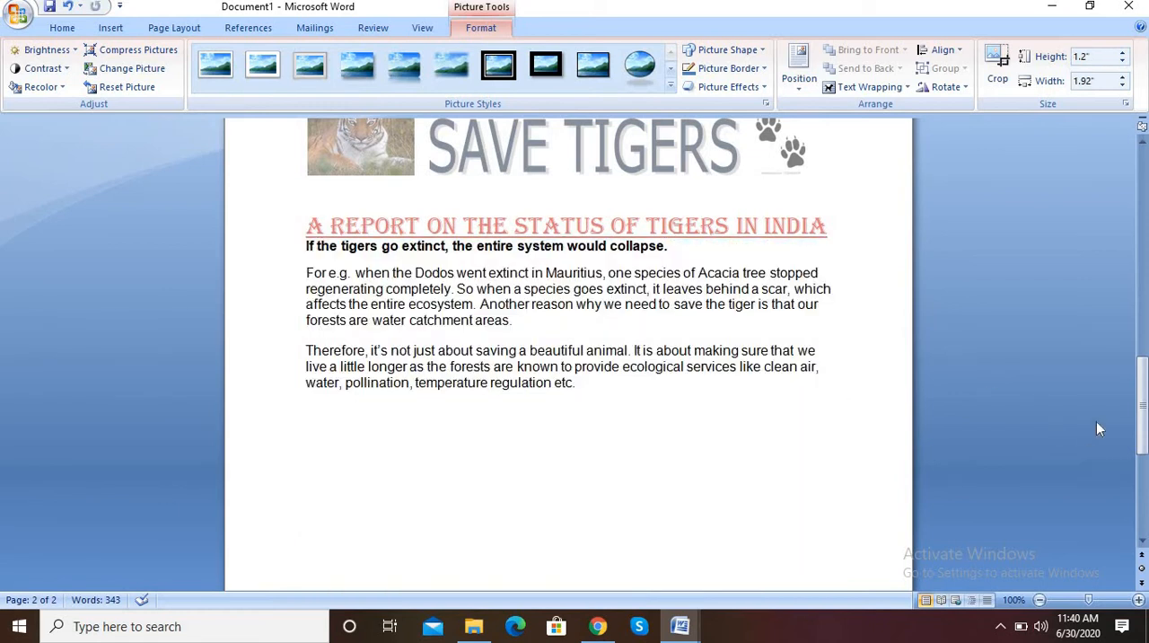
drag(1142, 404, 1142, 309)
click(551, 257)
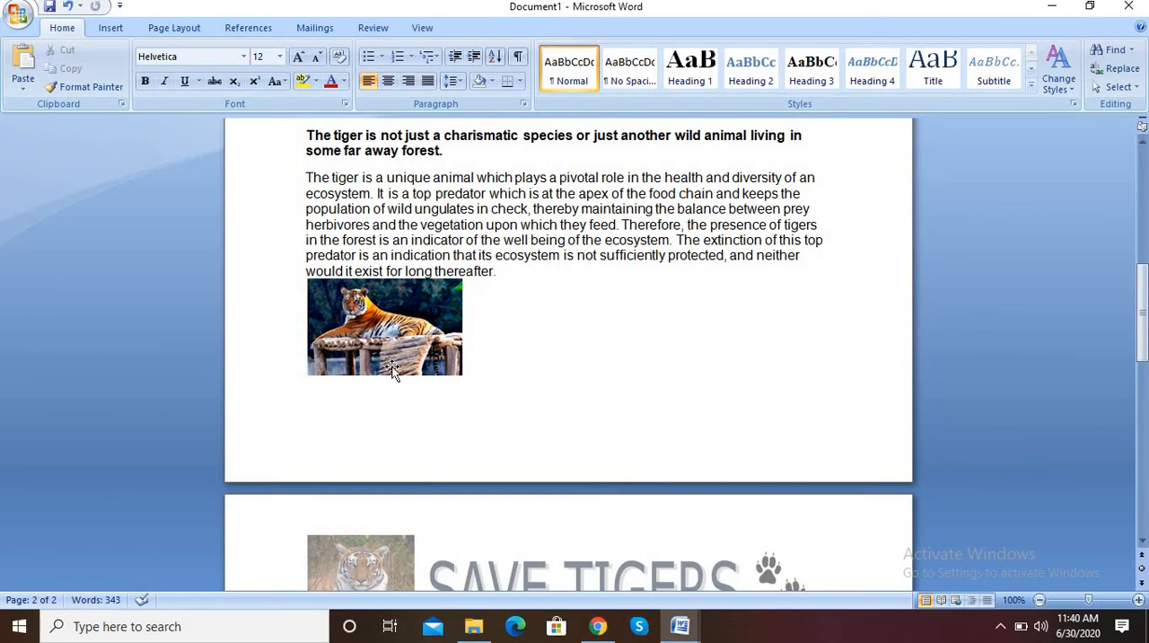
Lay out the whole article text, including the pictures, in two columns
key(ctrl+a)
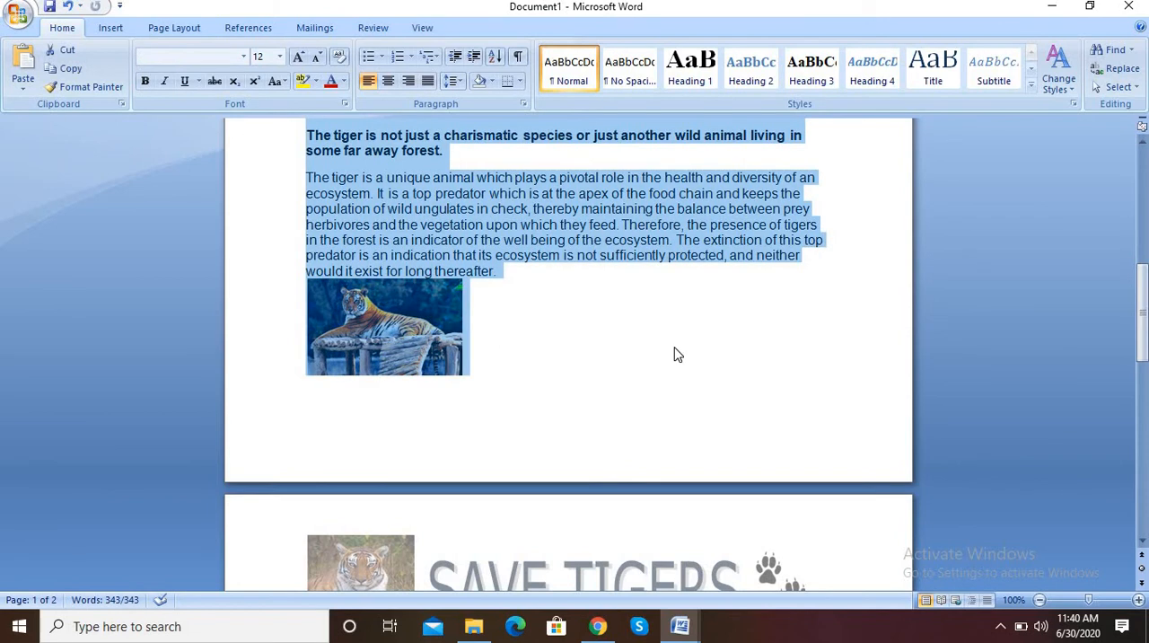
click(159, 28)
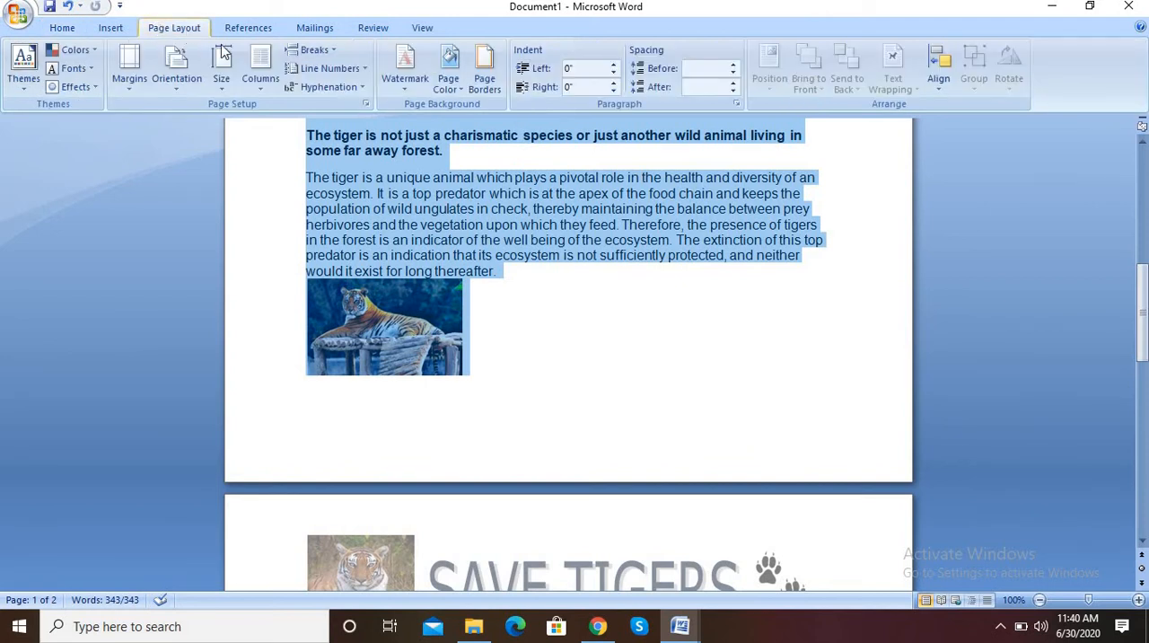
click(260, 83)
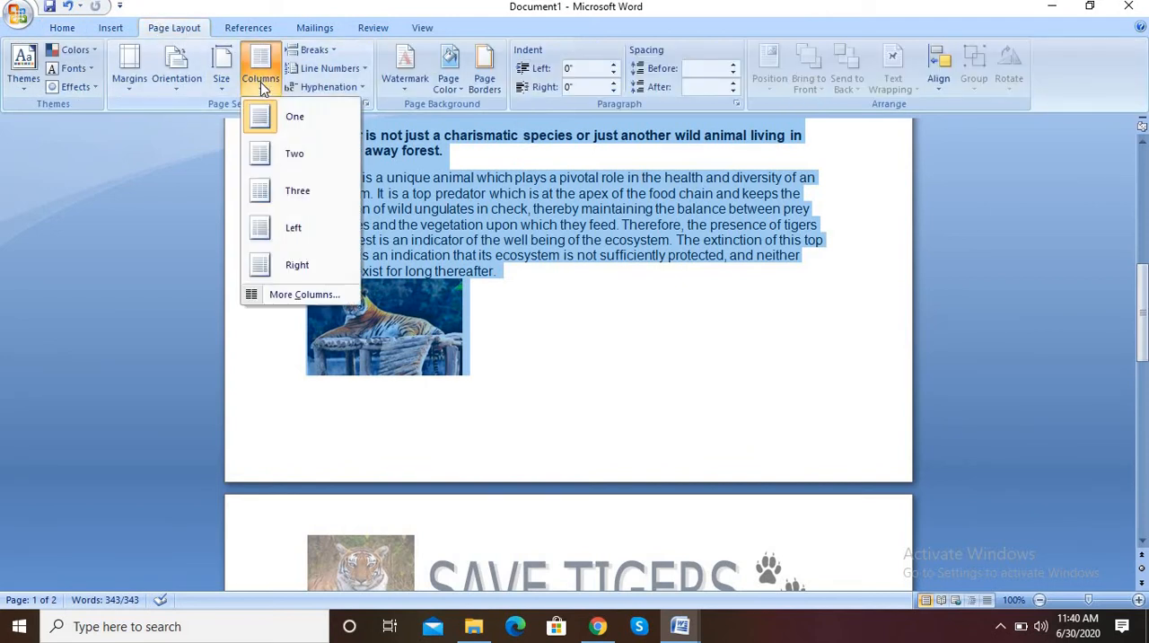
click(290, 167)
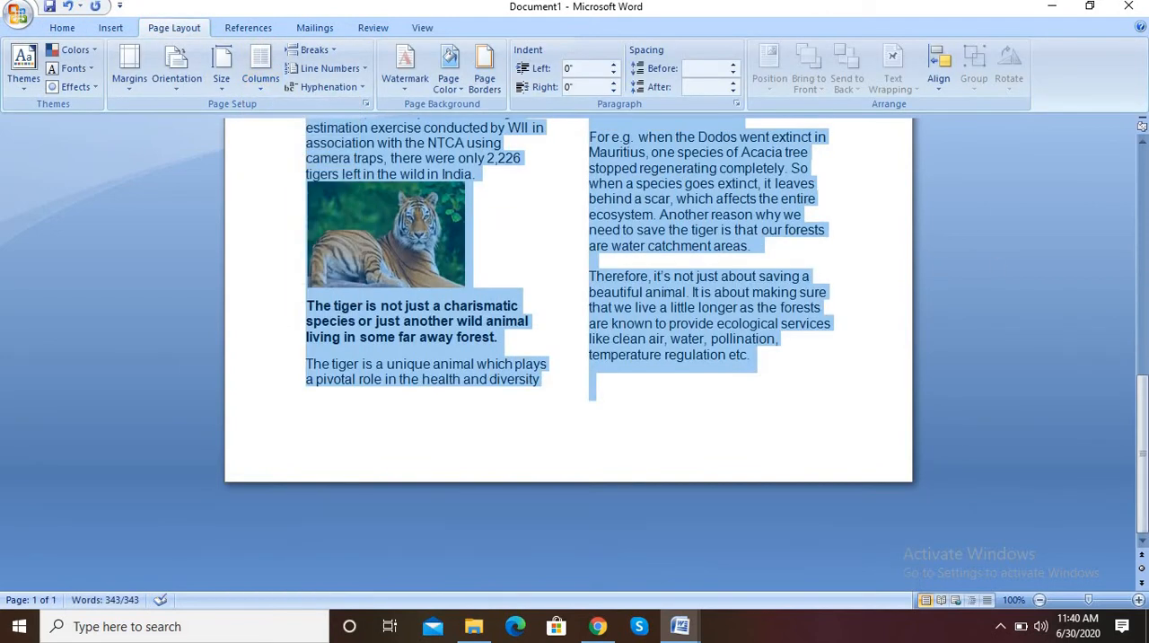
click(1148, 365)
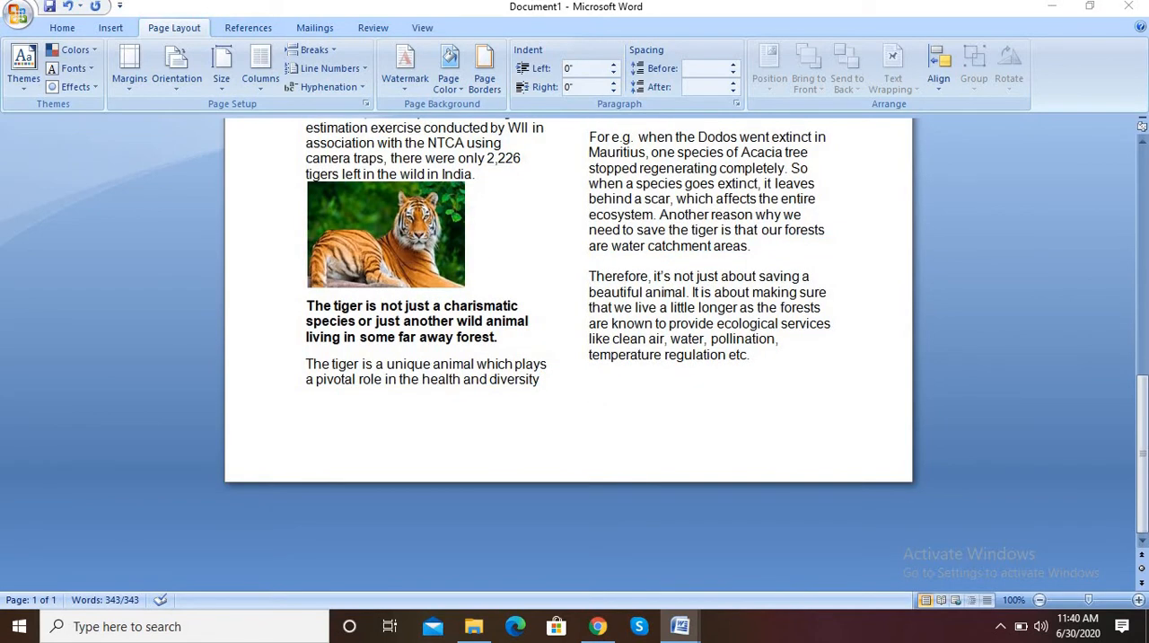
Change the font of the entire body text to Bookman Old Style
drag(1144, 419, 1131, 256)
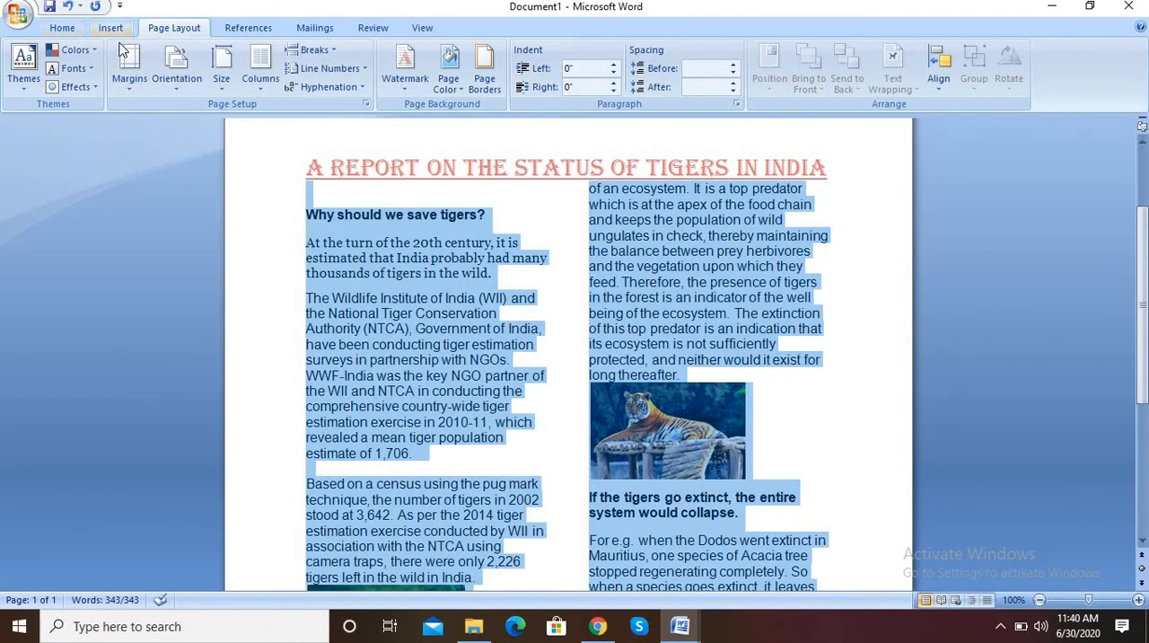
click(70, 28)
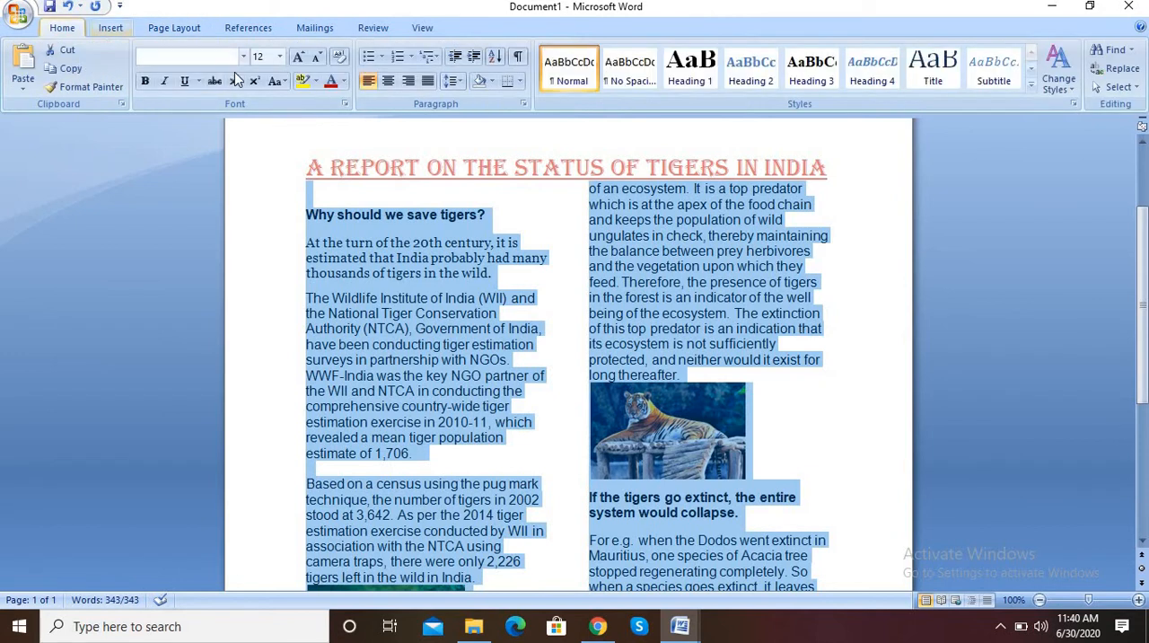
click(244, 57)
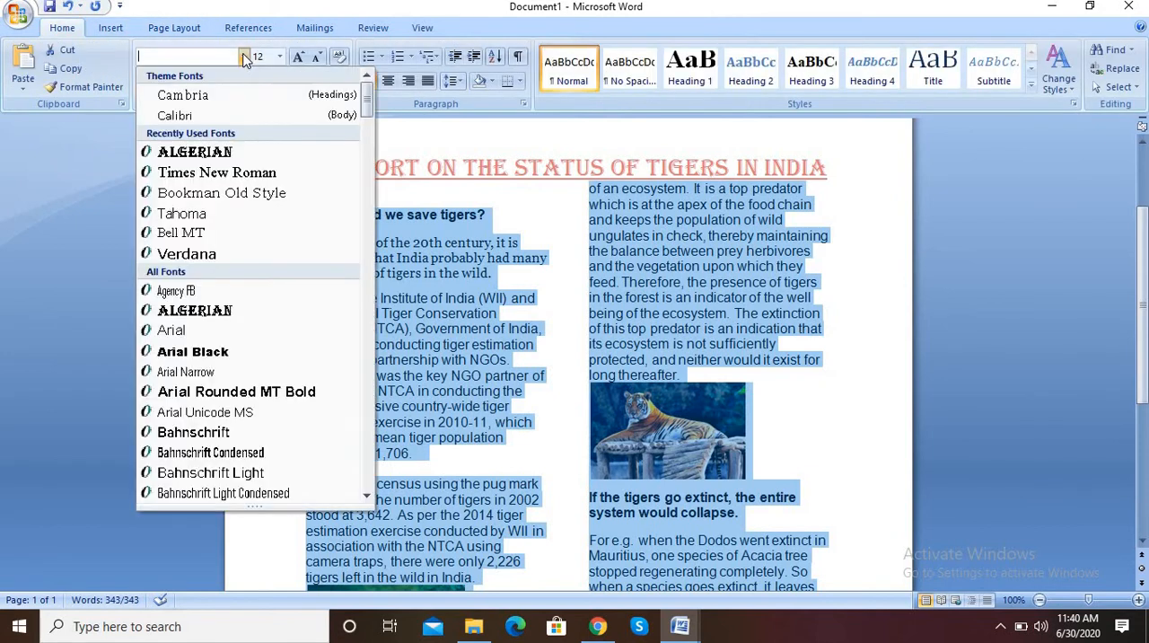
click(225, 193)
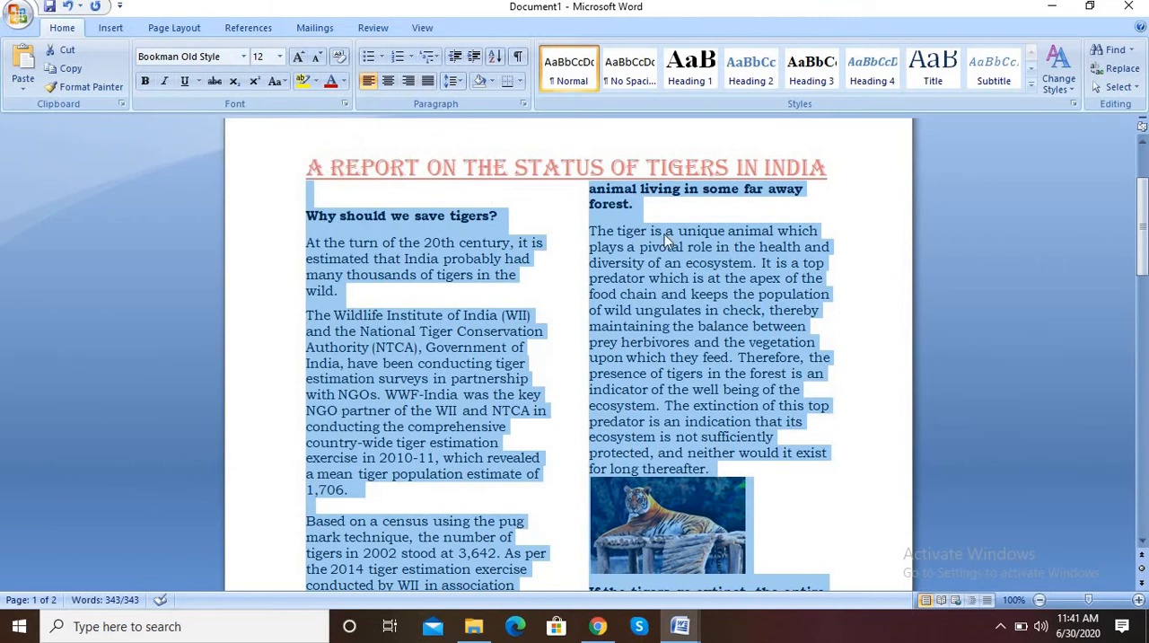
Delete the blank line above the "Why should we save tigers?" heading
click(551, 185)
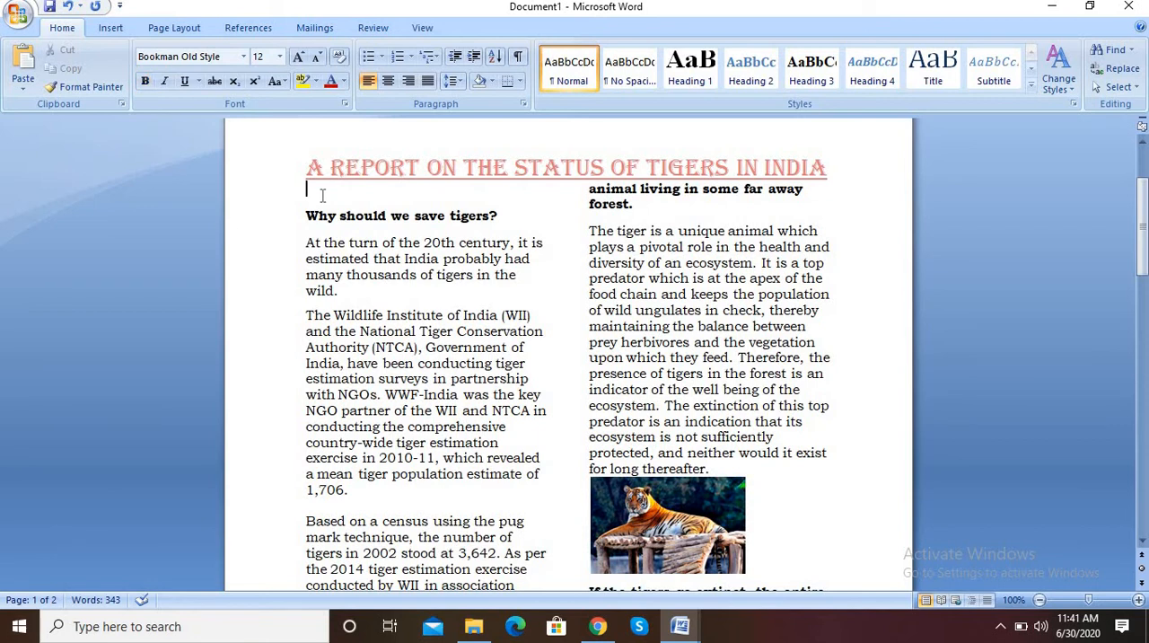
key(BackSpace)
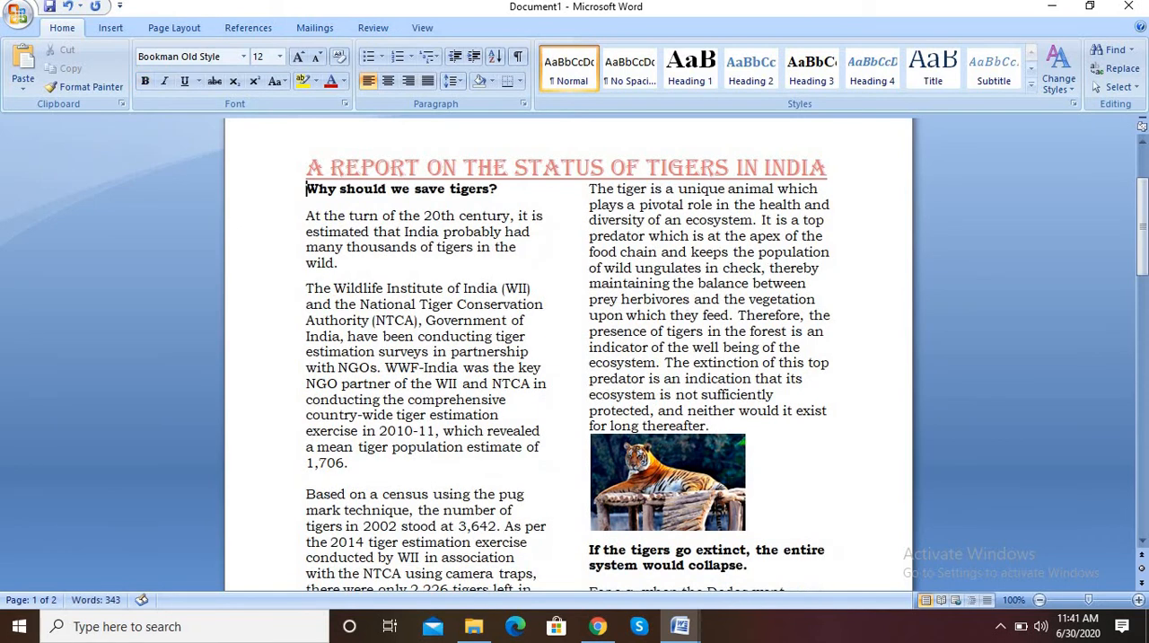
Try a blank line between the header title and the "Why should we save tigers?" heading, and remove it again
double_click(835, 183)
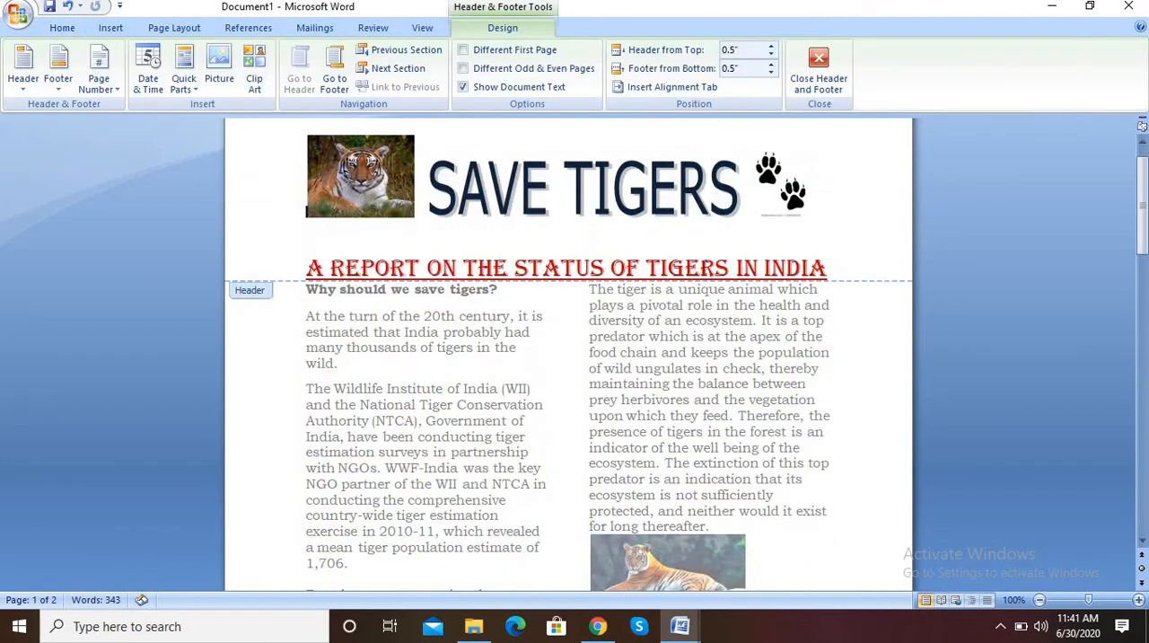
double_click(306, 291)
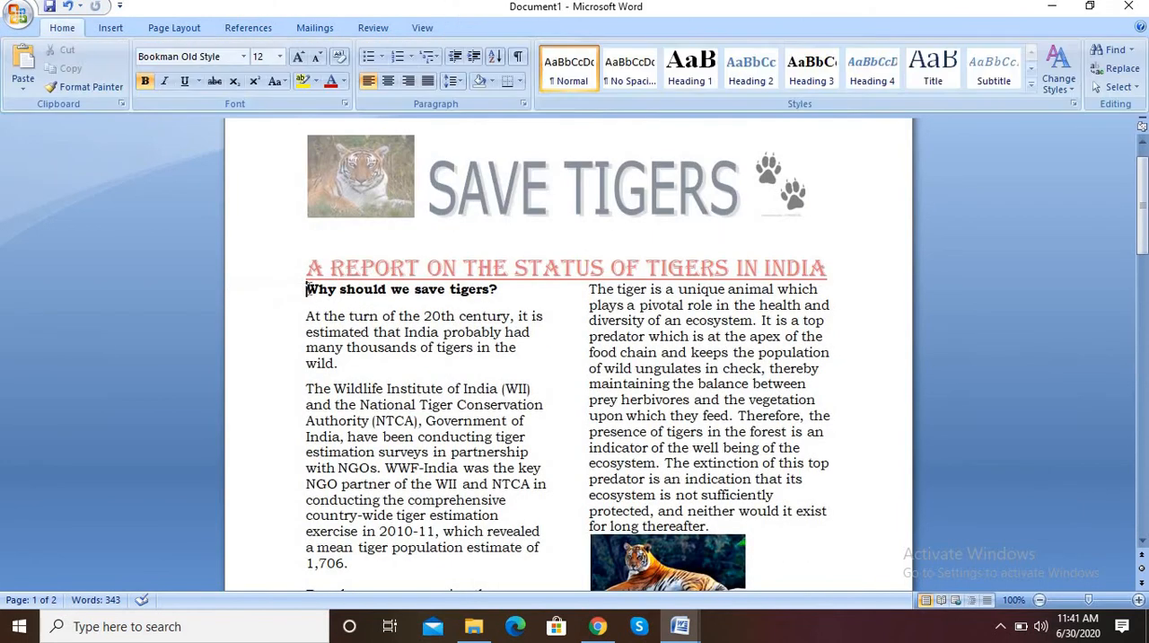
key(Return)
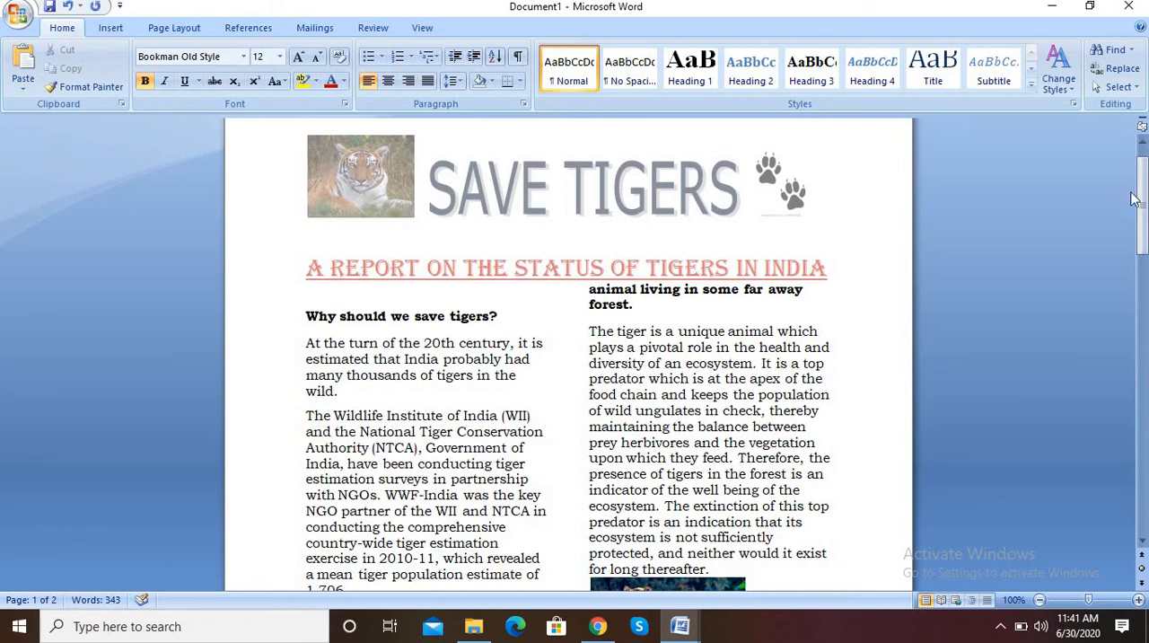
mouse_move(1138, 199)
mouse_down()
mouse_move(1136, 382)
mouse_move(1126, 218)
mouse_up()
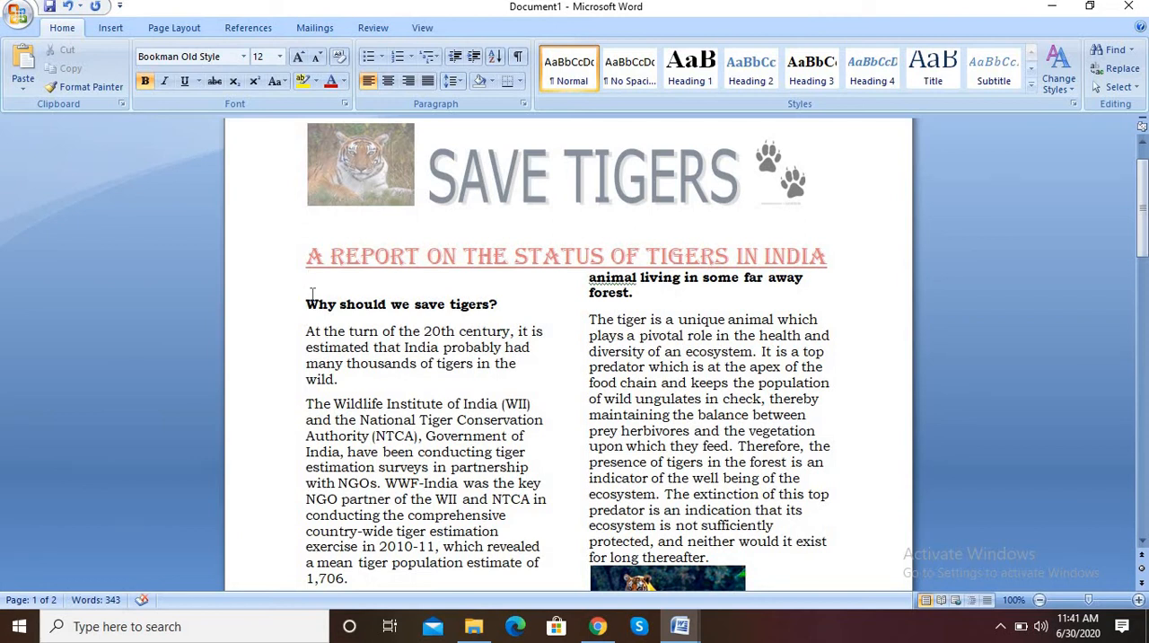
key(BackSpace)
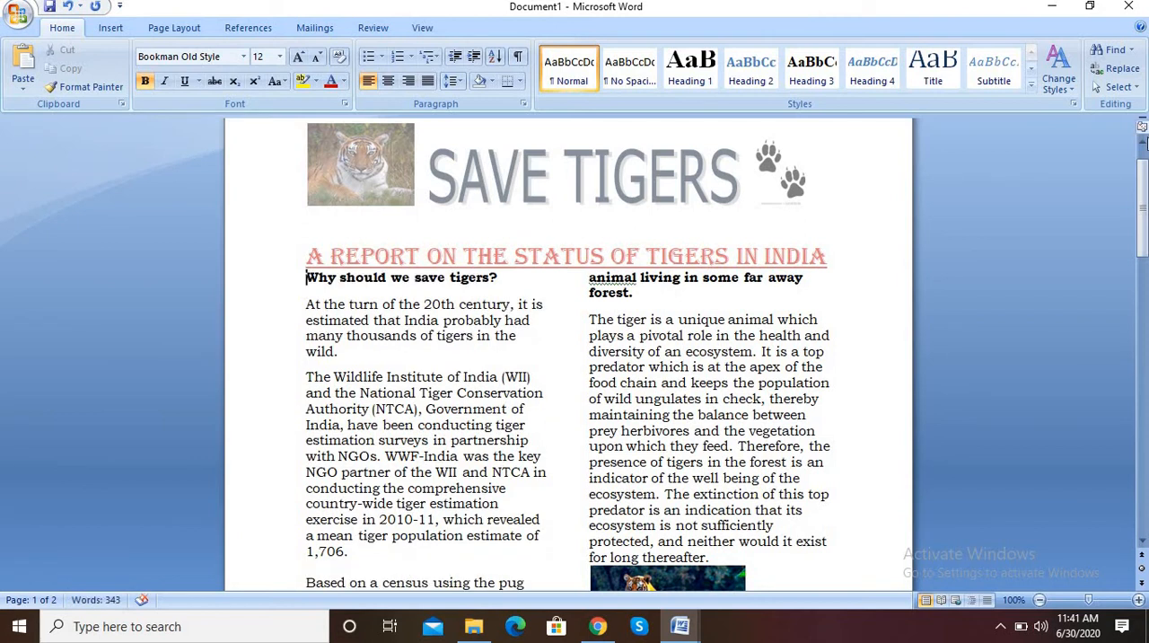
Set the spacing after every body paragraph to 0 pt
drag(1140, 231, 1141, 300)
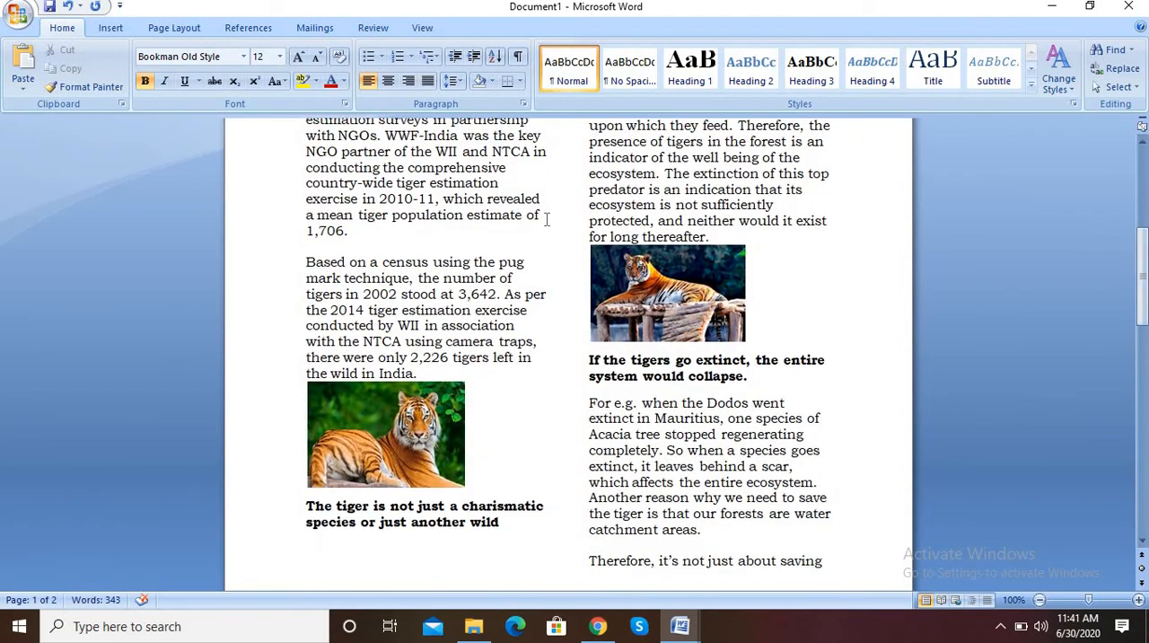
key(ctrl+a)
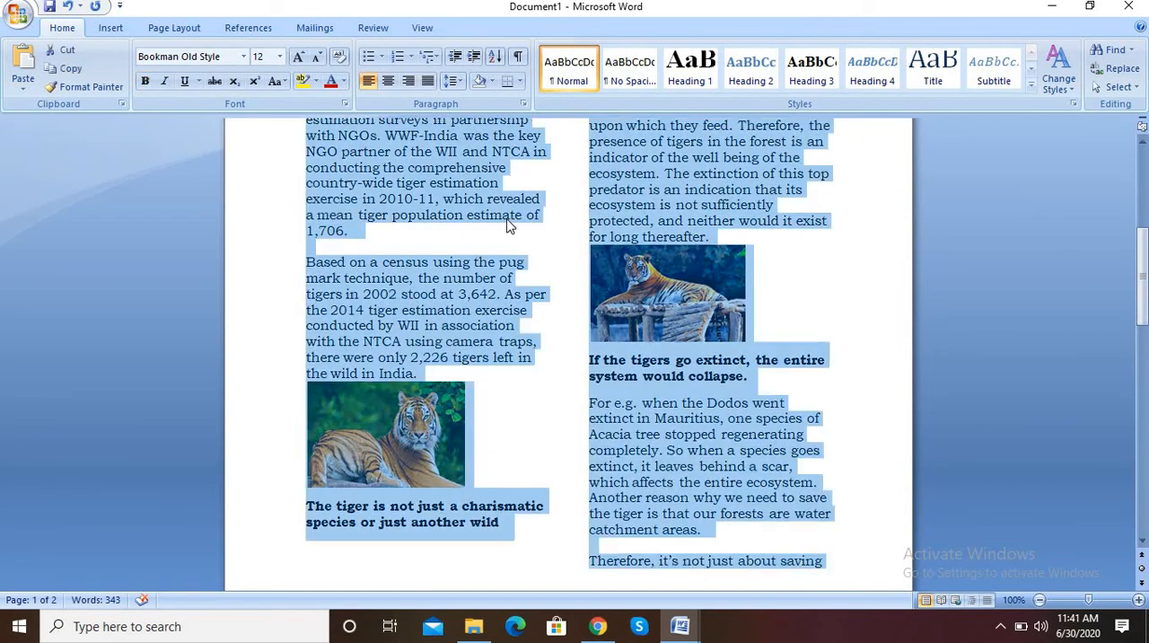
click(154, 30)
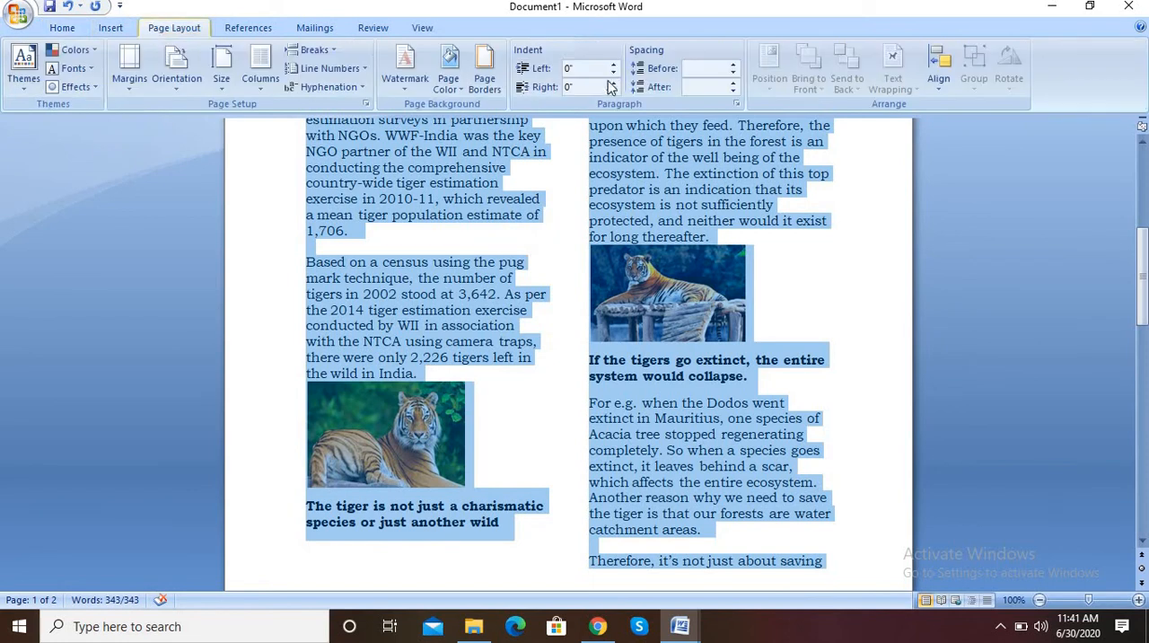
click(734, 91)
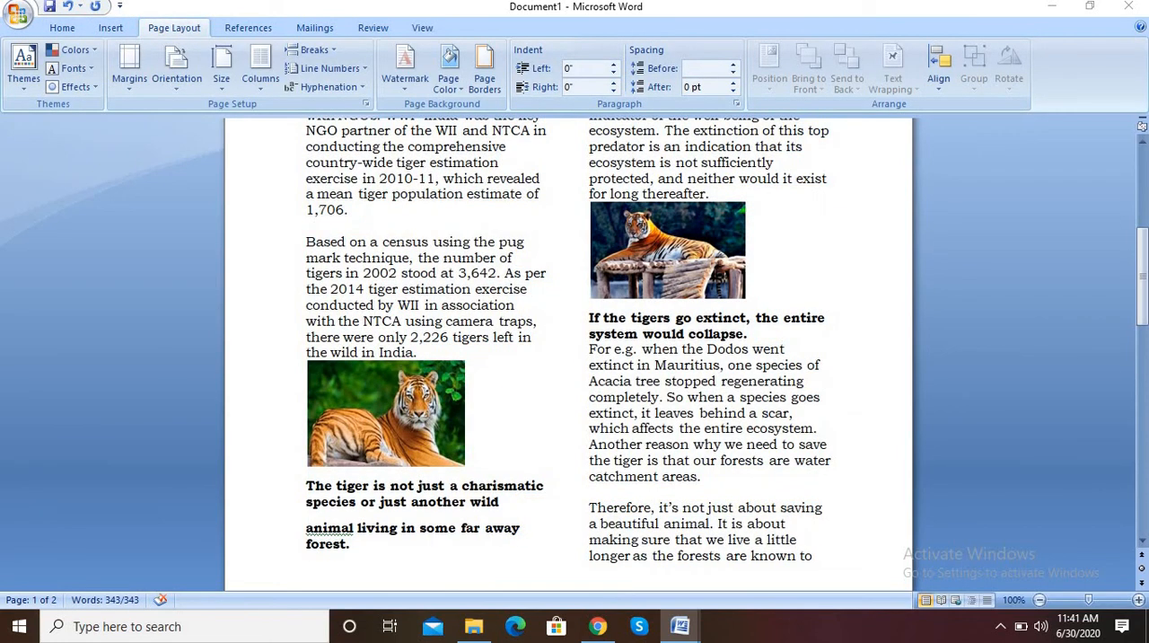
Set the spacing before every body paragraph to 0 pt and deselect the text
drag(1143, 260, 1143, 203)
click(409, 552)
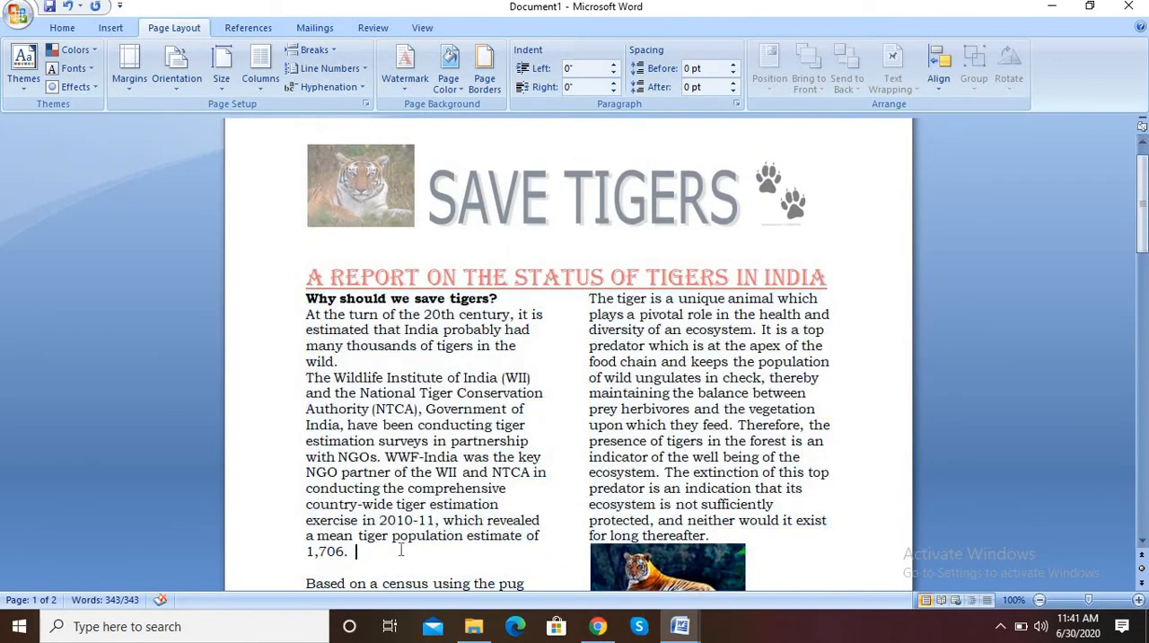
key(ctrl+a)
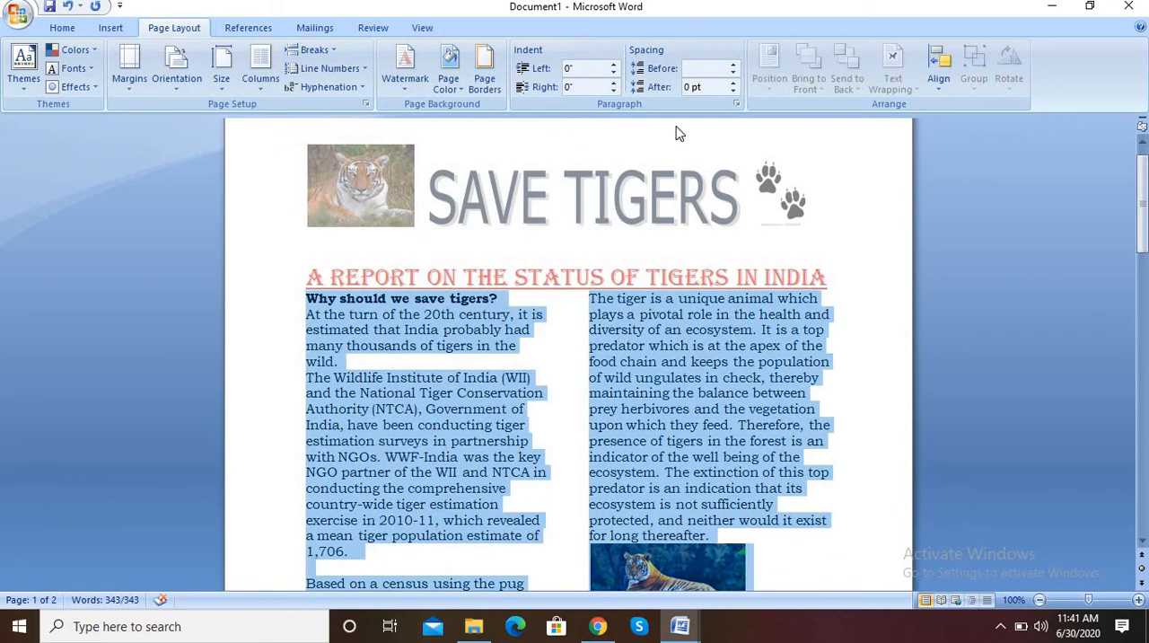
click(734, 74)
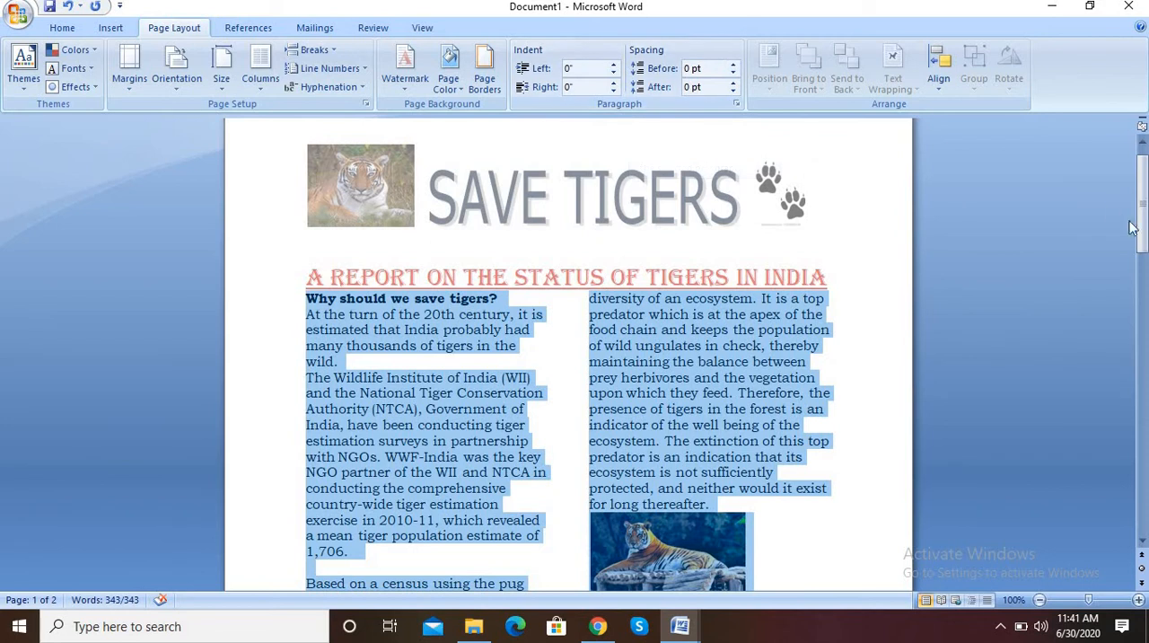
drag(1142, 228, 1146, 314)
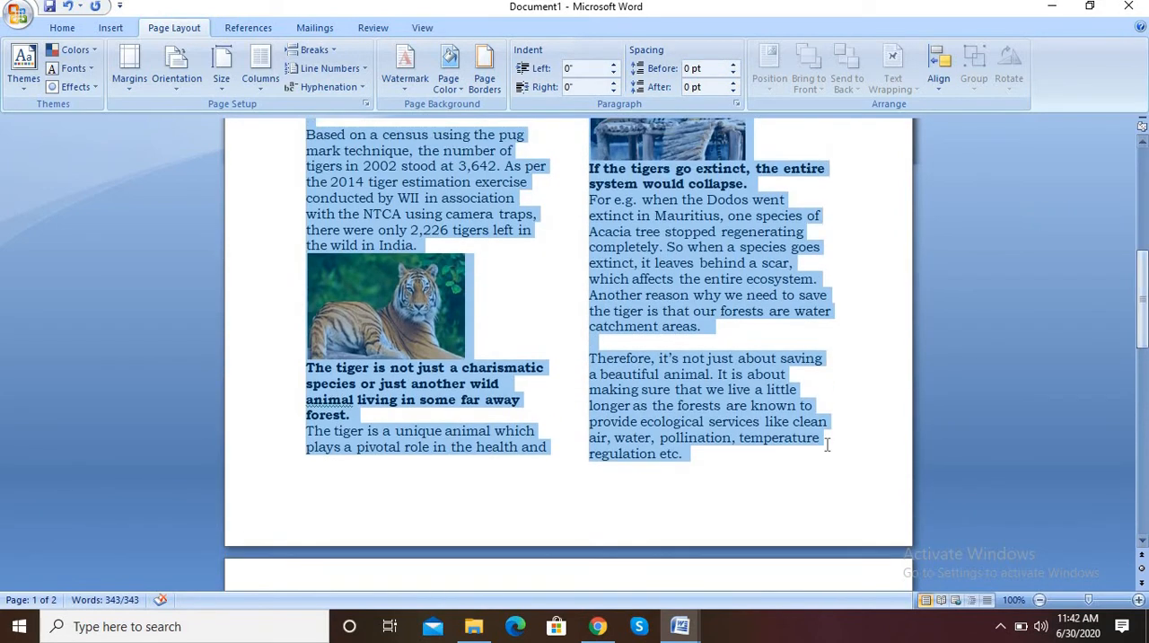
double_click(825, 446)
click(878, 345)
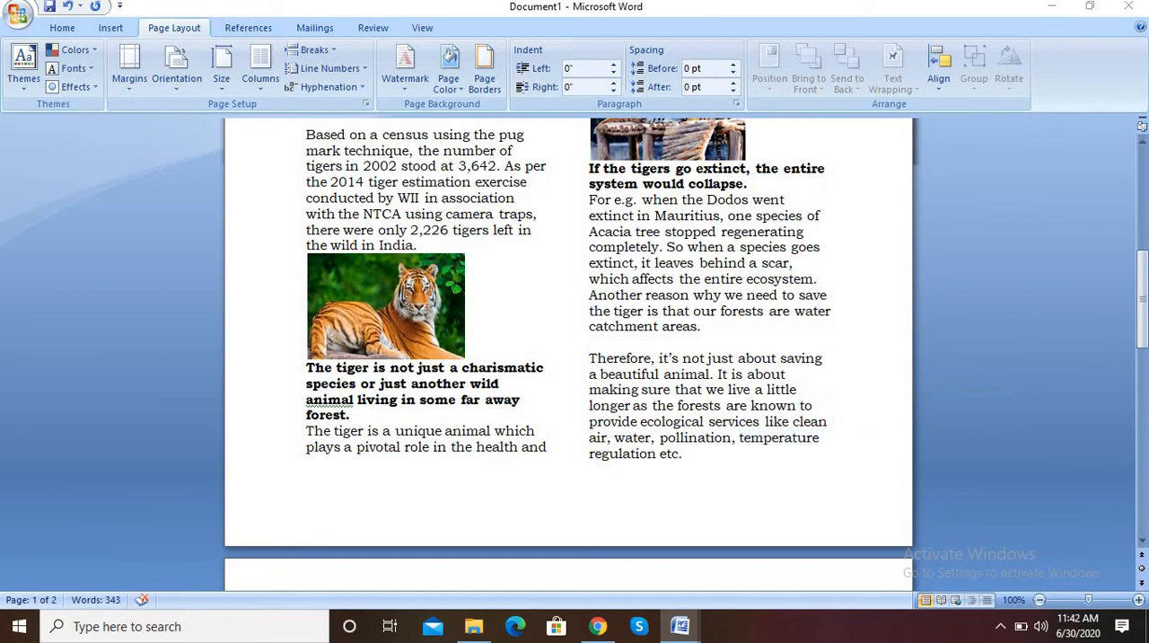
Apply the lightest orange theme tint as the page color
drag(1146, 285, 1144, 253)
drag(1145, 232, 1145, 180)
click(643, 283)
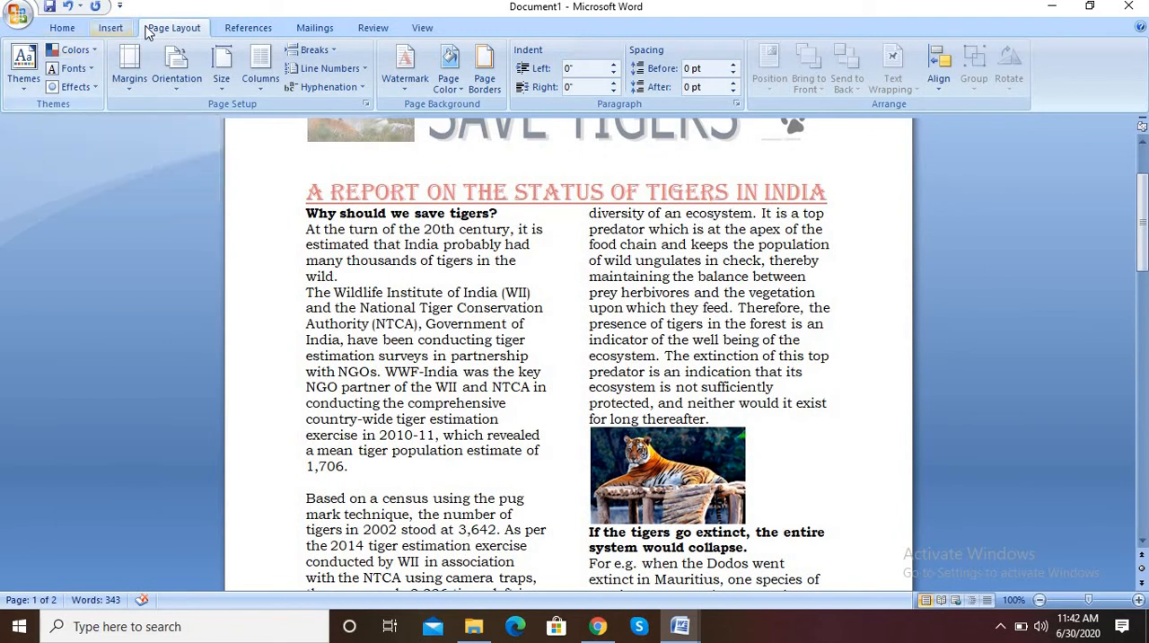
click(447, 90)
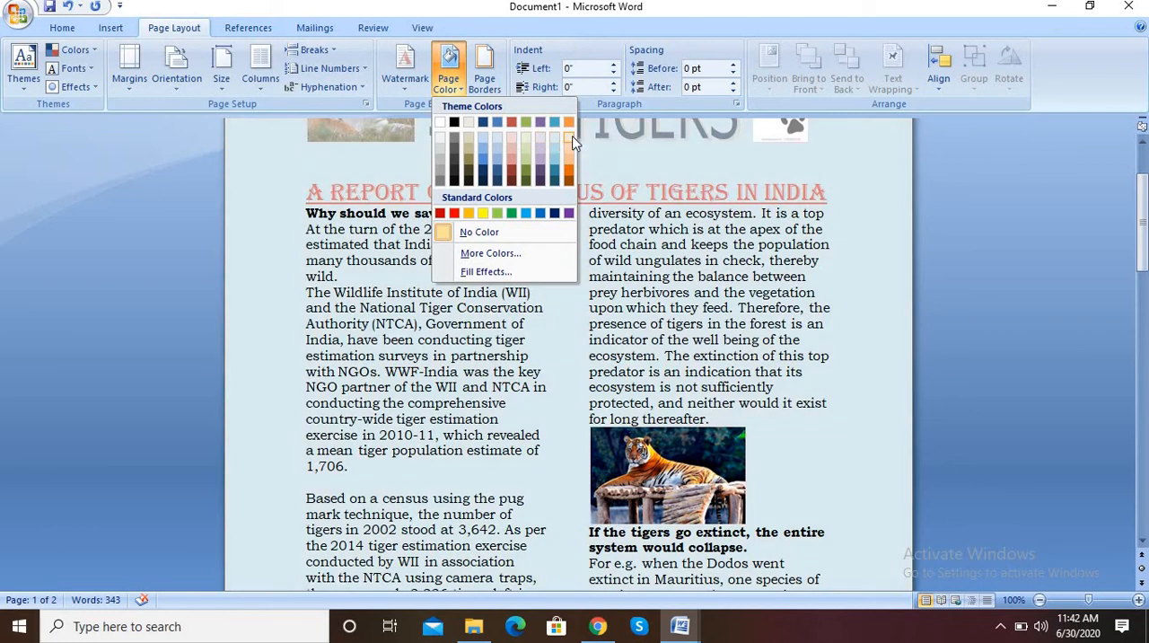
click(569, 137)
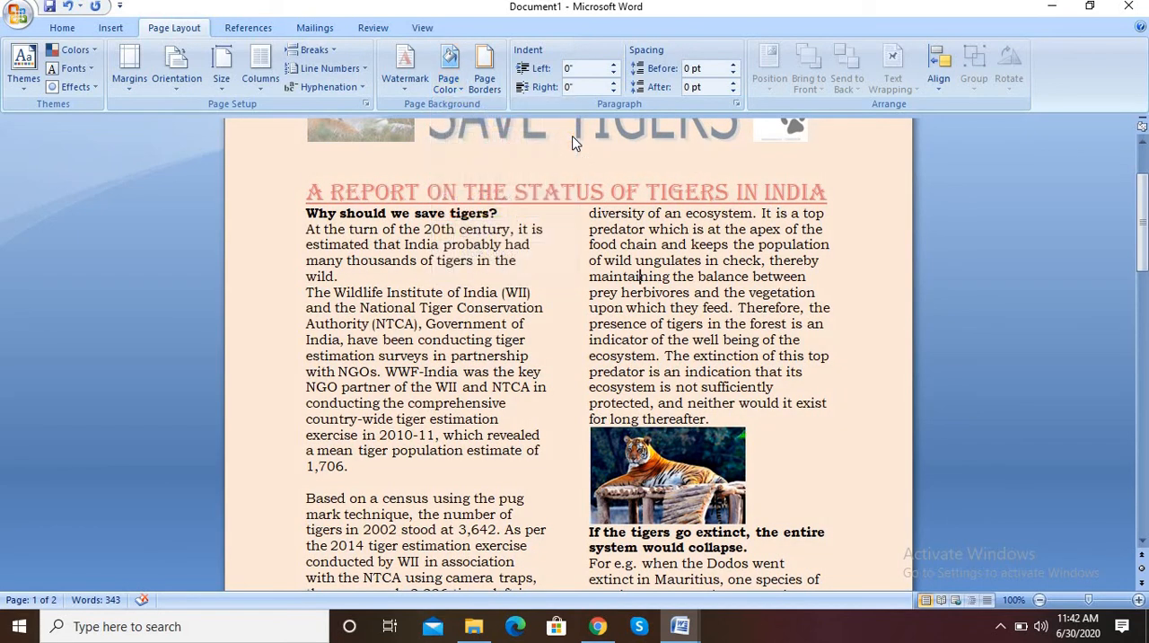
Add a box page border to the whole document in dark orange, 3 pt wide
click(484, 81)
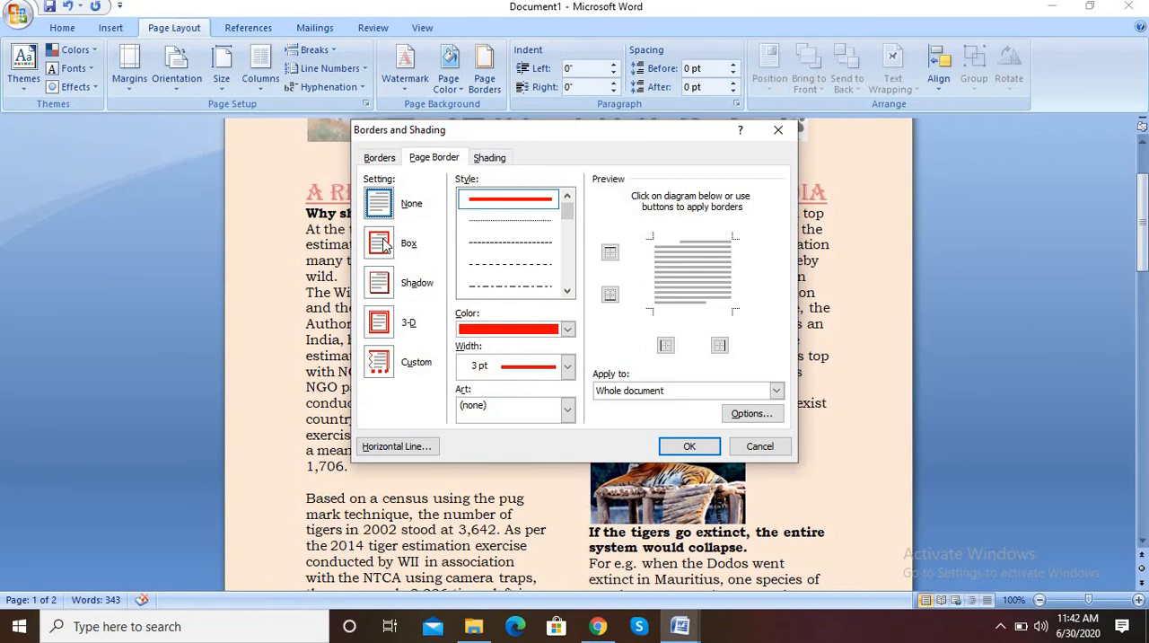
click(381, 243)
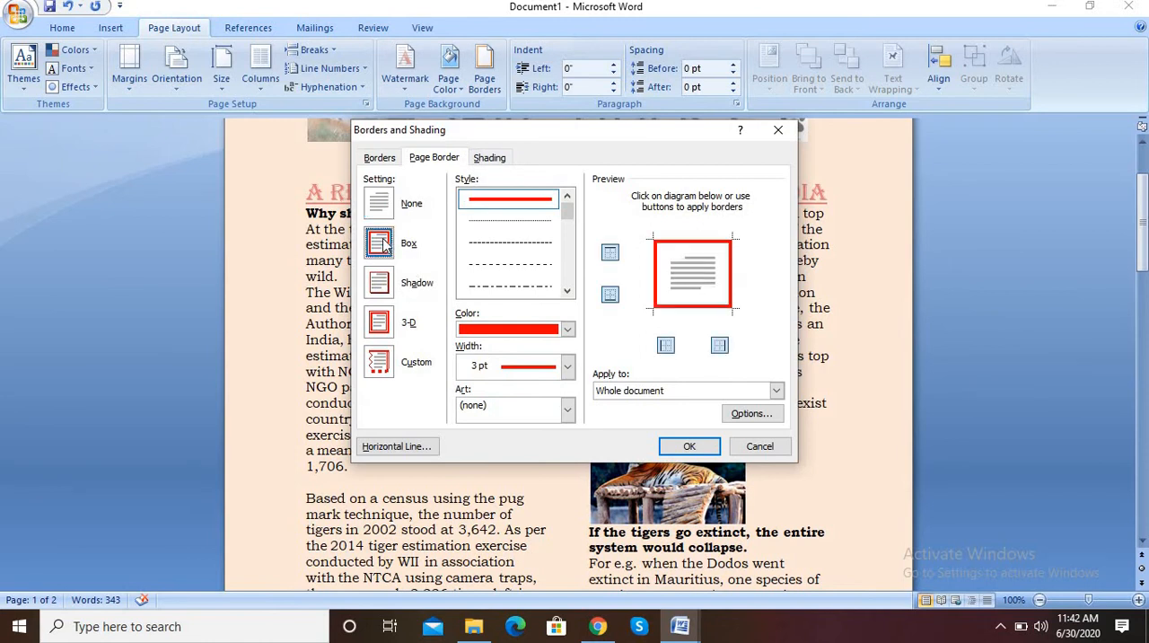
click(568, 330)
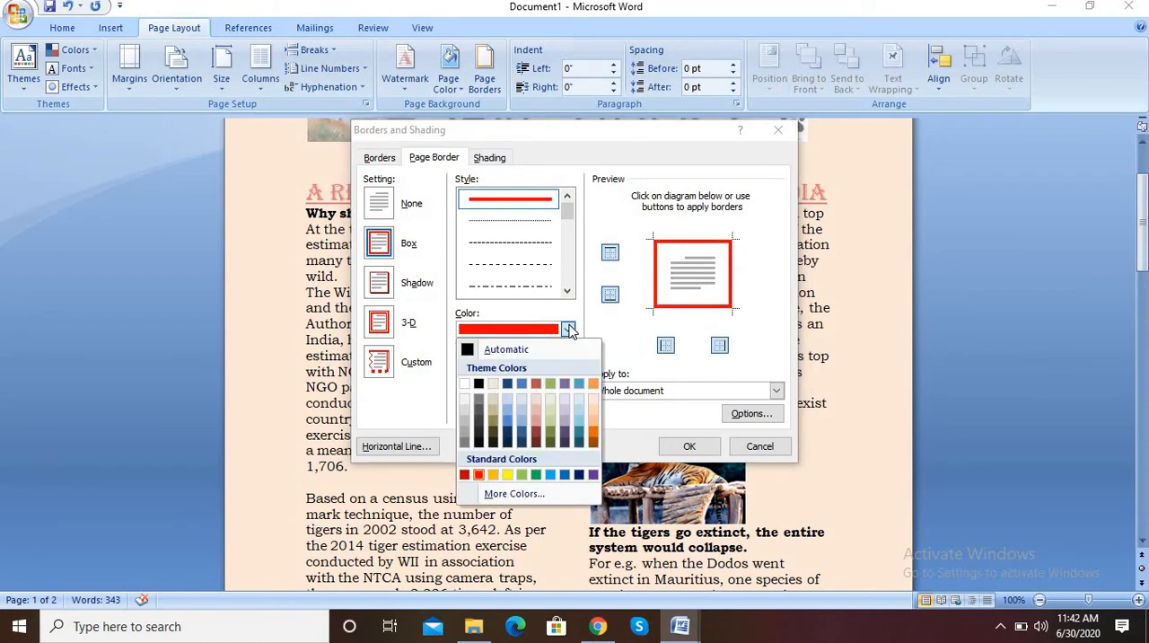
click(597, 439)
click(568, 366)
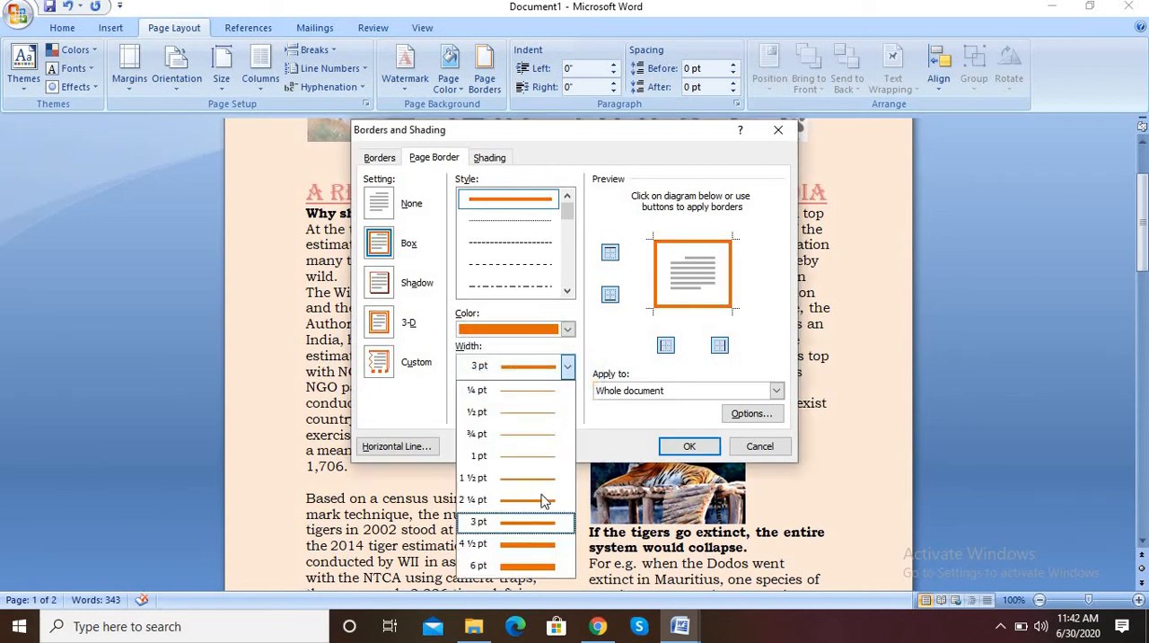
click(545, 521)
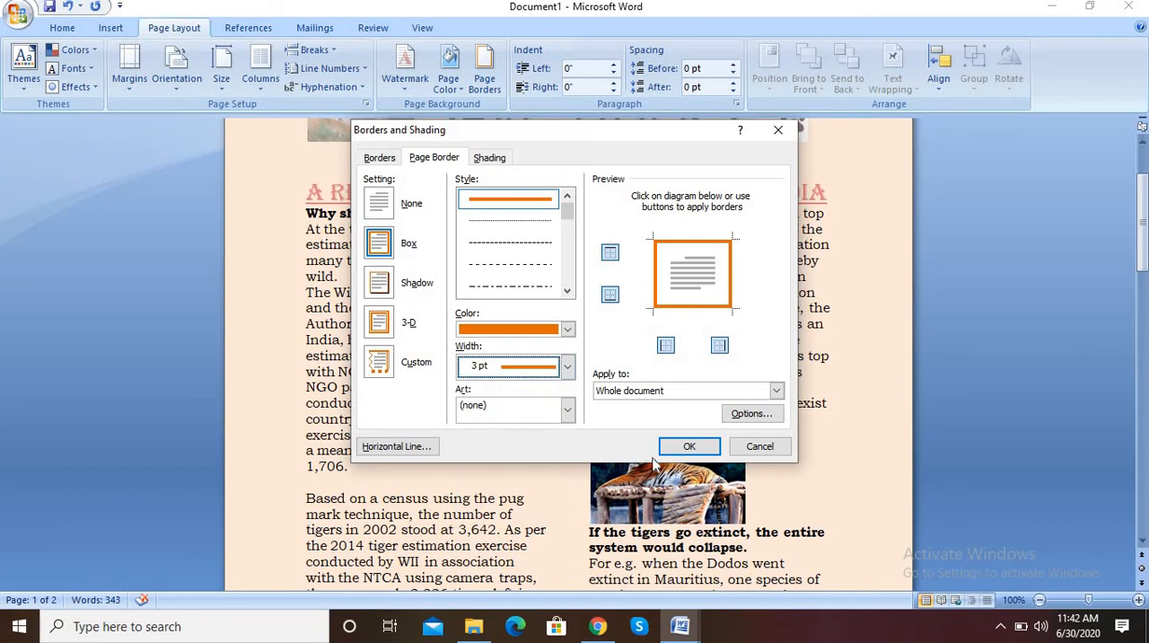
click(689, 446)
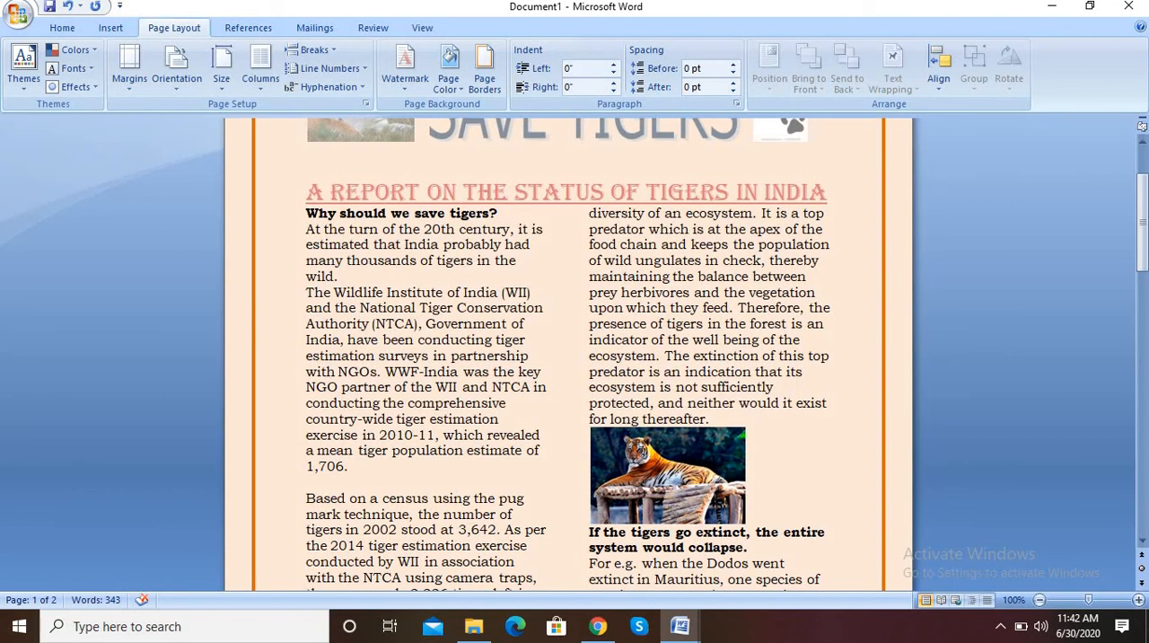
Examine the bordered, colored report pages at reduced zoom down to 70%, and return to 100%
drag(1144, 206, 1144, 258)
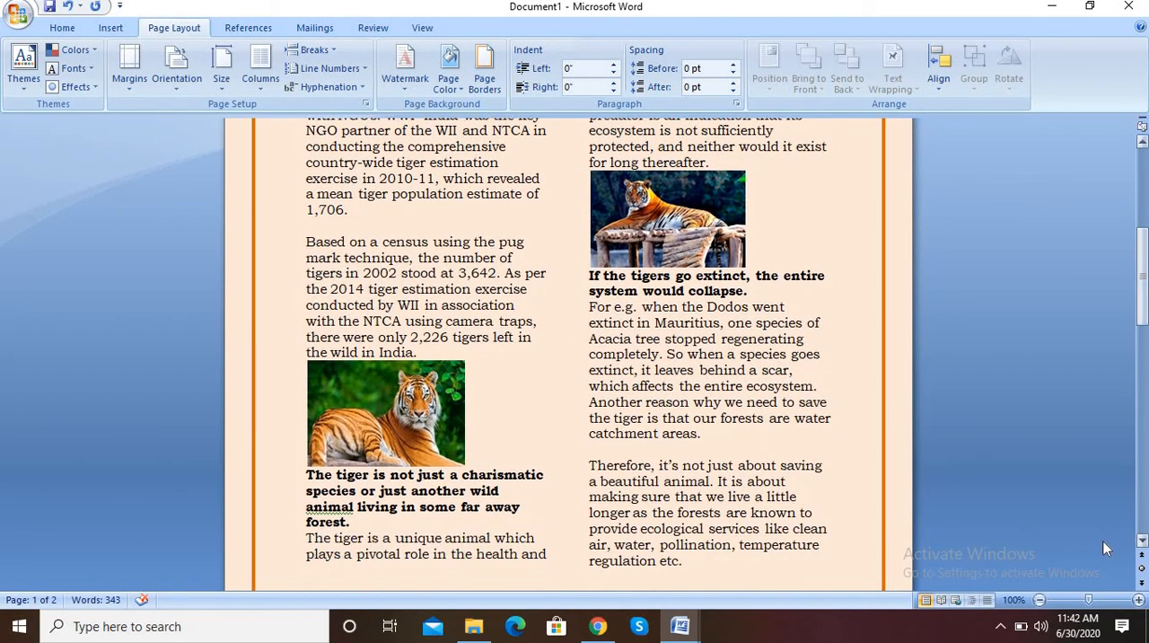
click(1040, 600)
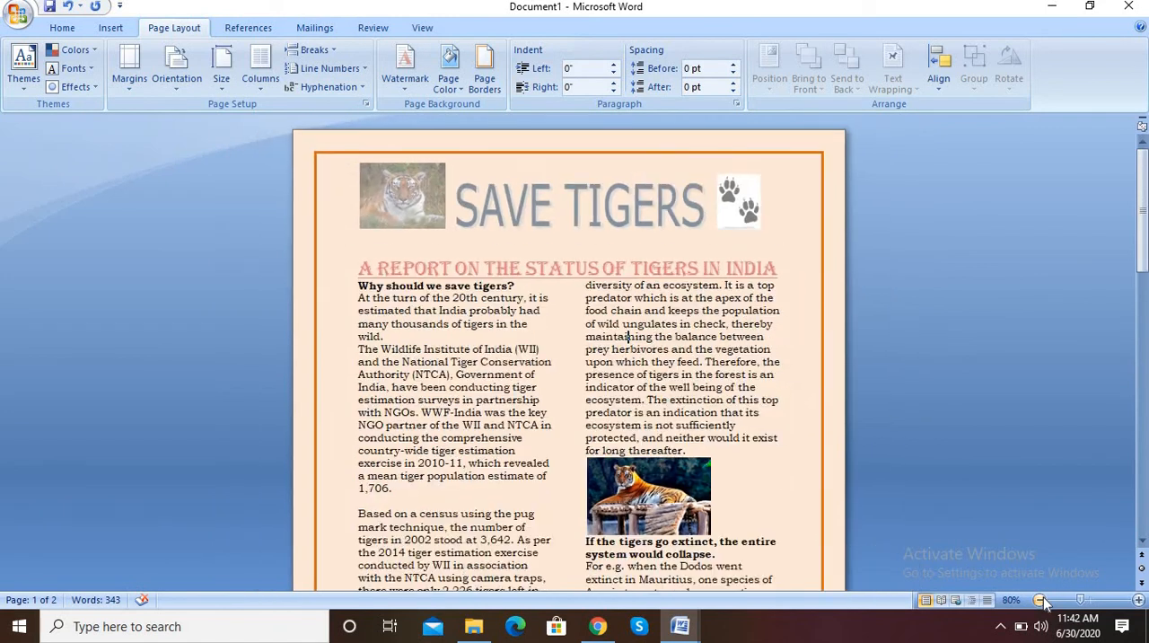
click(1040, 600)
click(1040, 600)
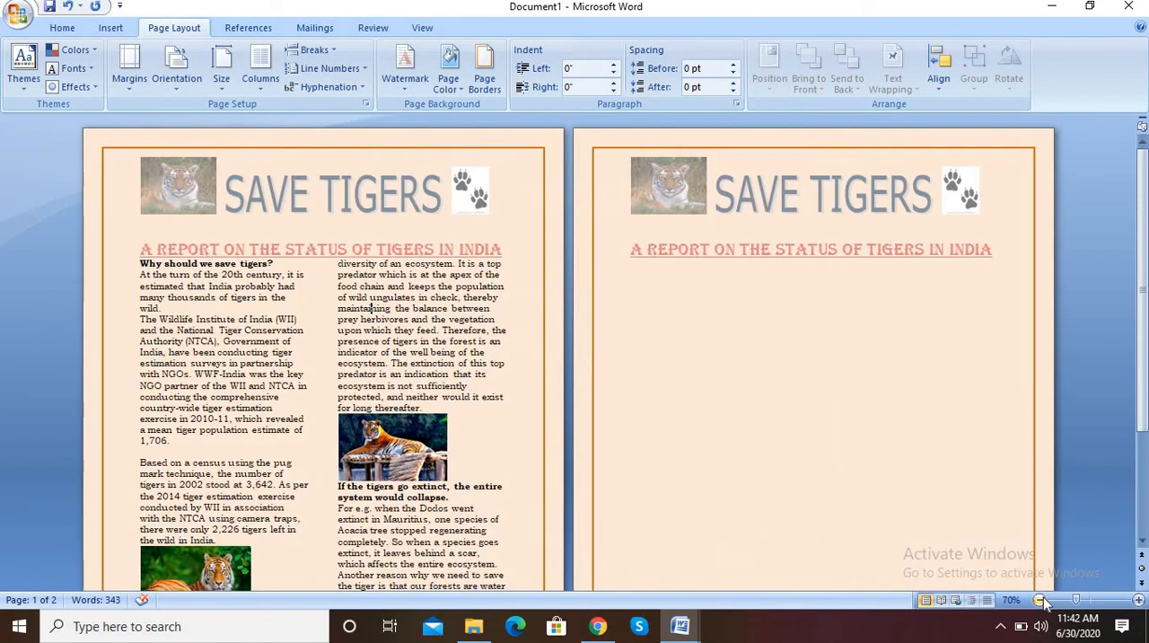
click(1138, 600)
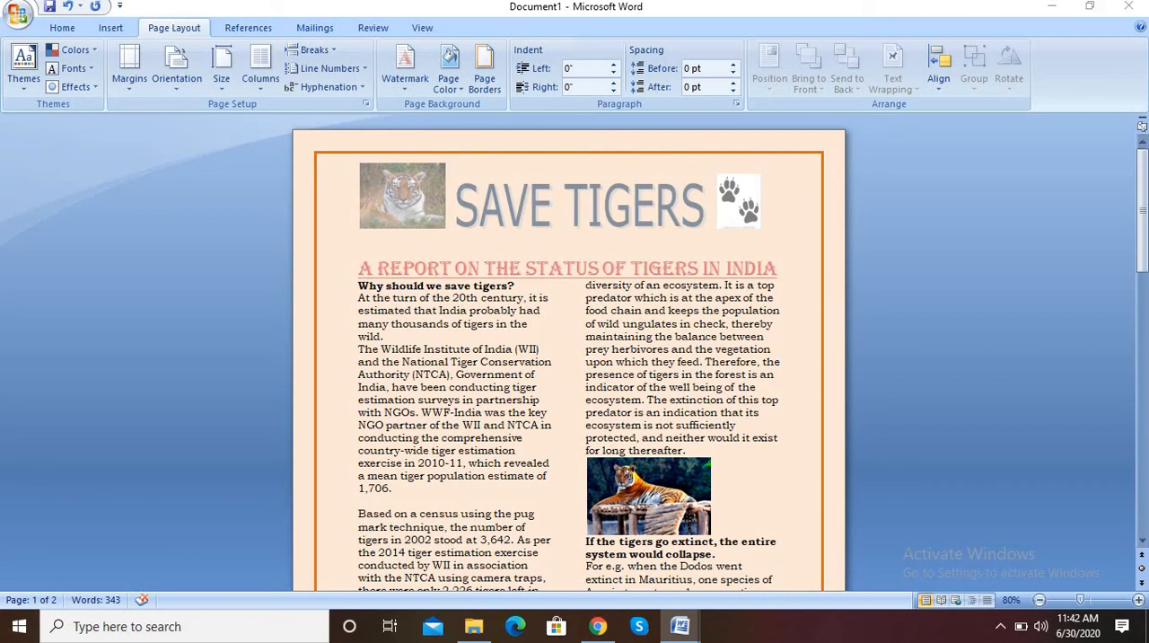
click(1139, 599)
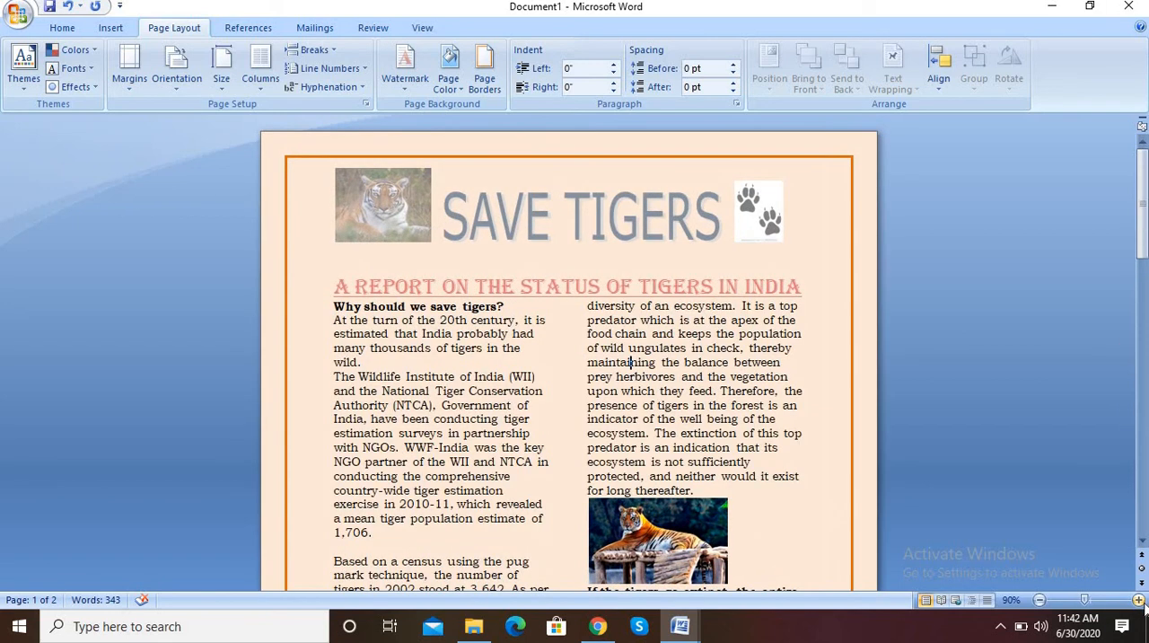
click(1138, 599)
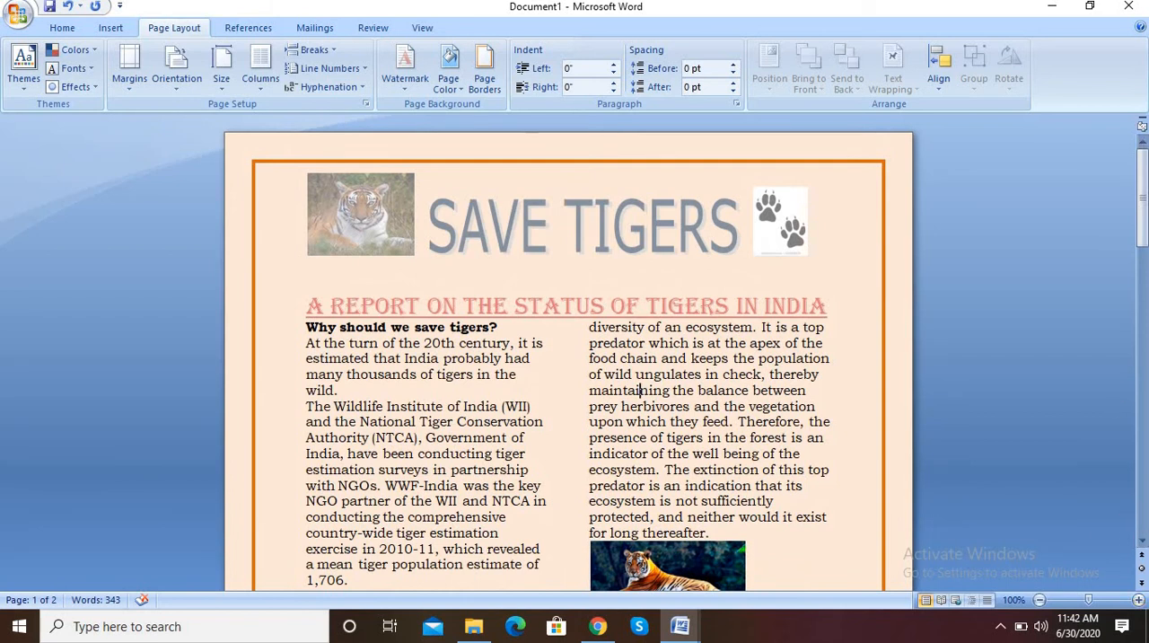